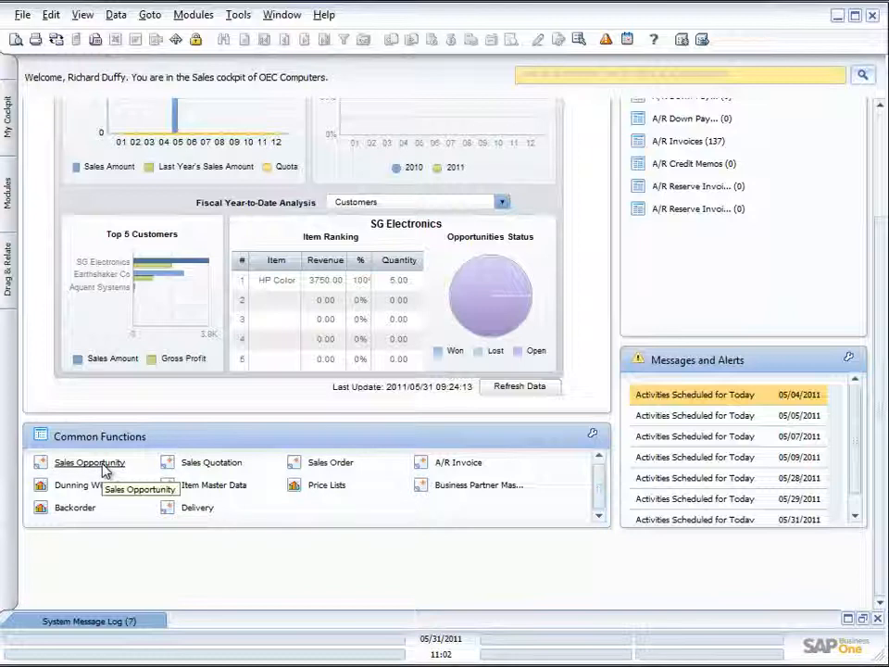
# Open a new sales opportunity from the common functions and enlarge its form to fill the workspace
pyautogui.click(100, 467)
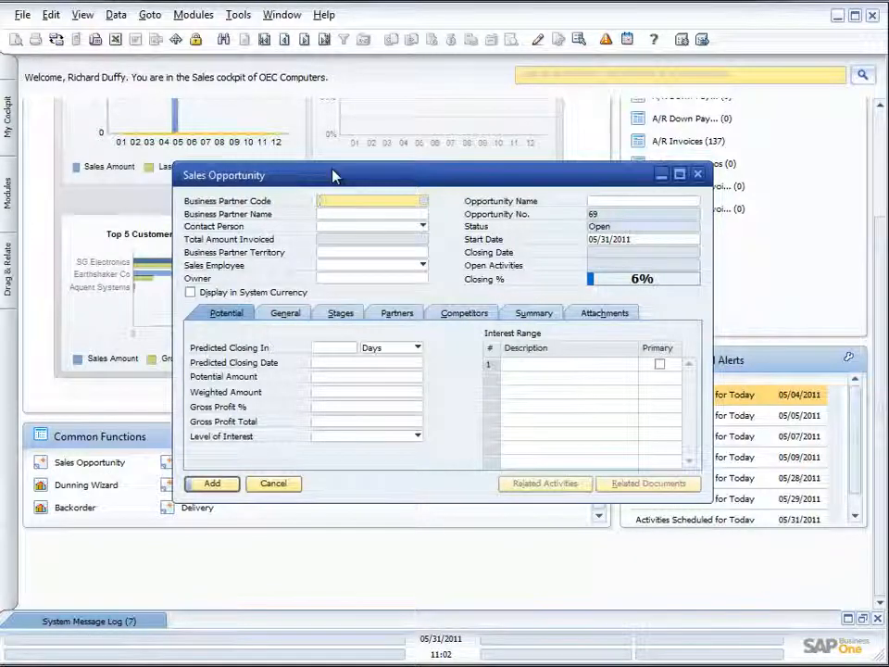
pyautogui.click(678, 174)
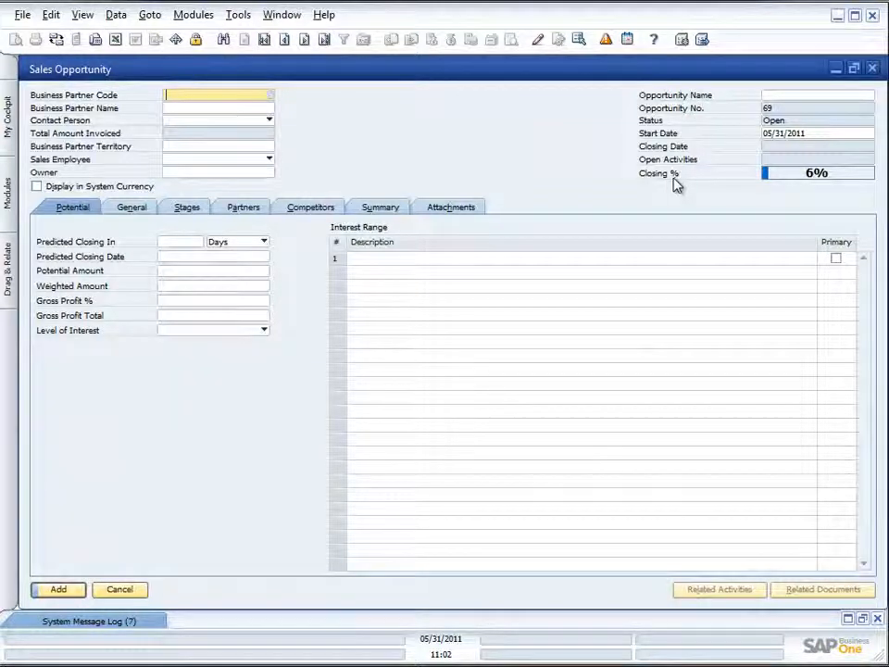
pyautogui.click(267, 98)
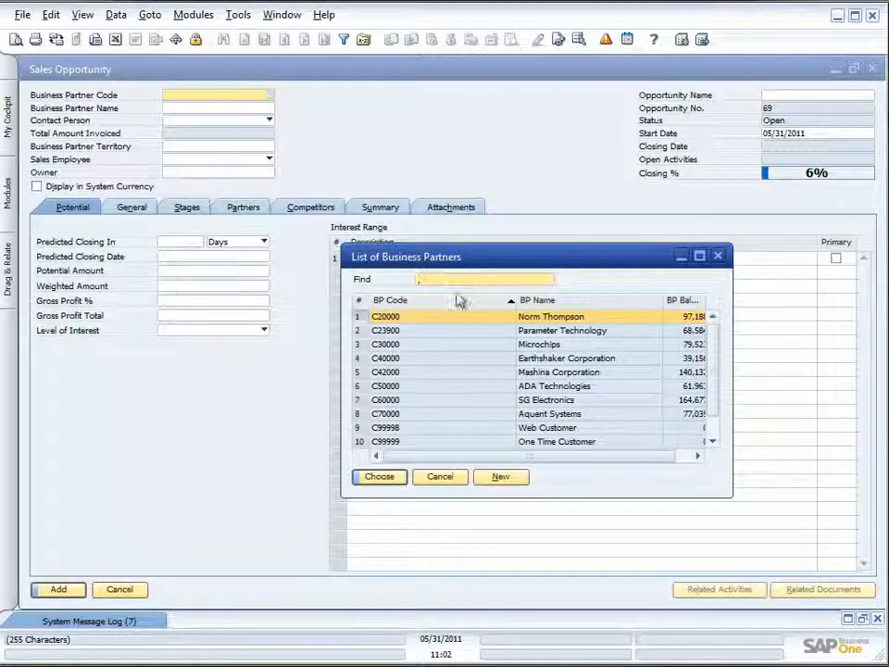
pyautogui.click(501, 476)
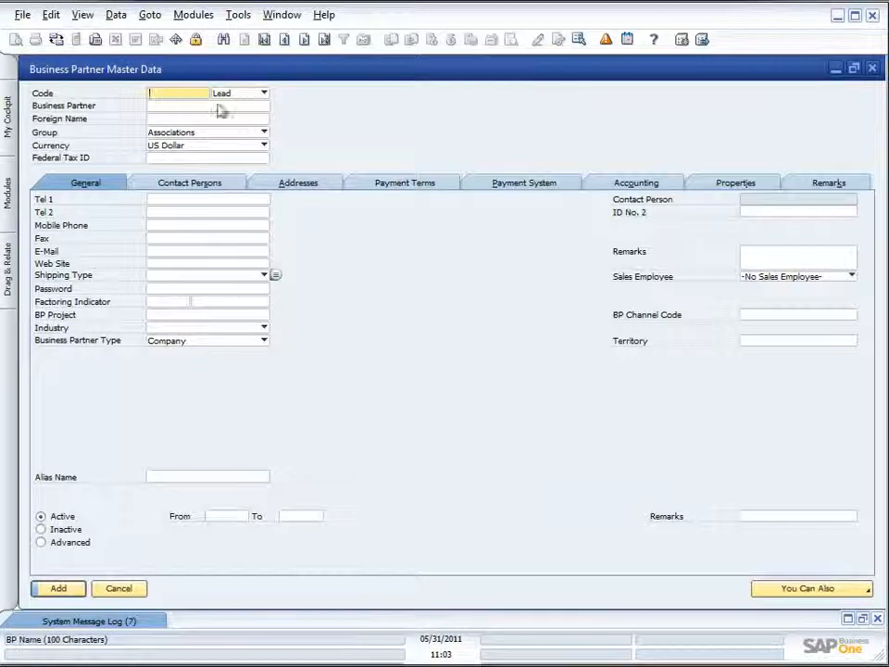
pyautogui.click(264, 93)
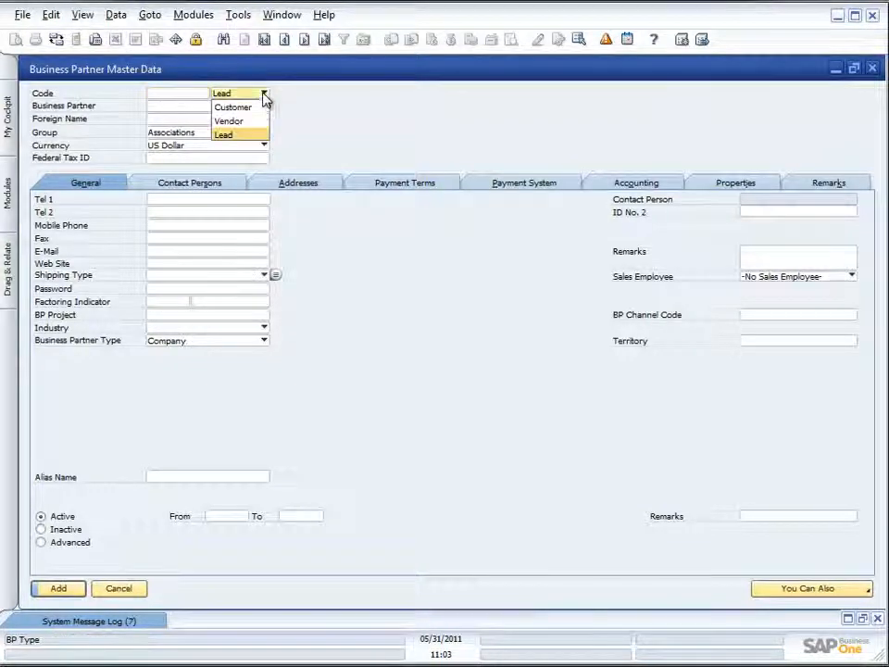
pyautogui.click(231, 135)
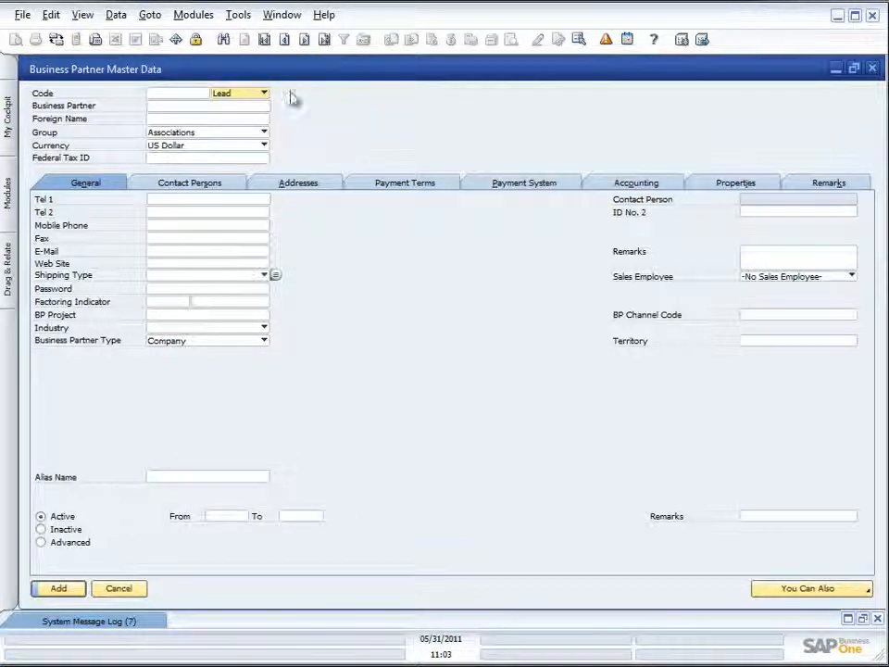
pyautogui.click(871, 69)
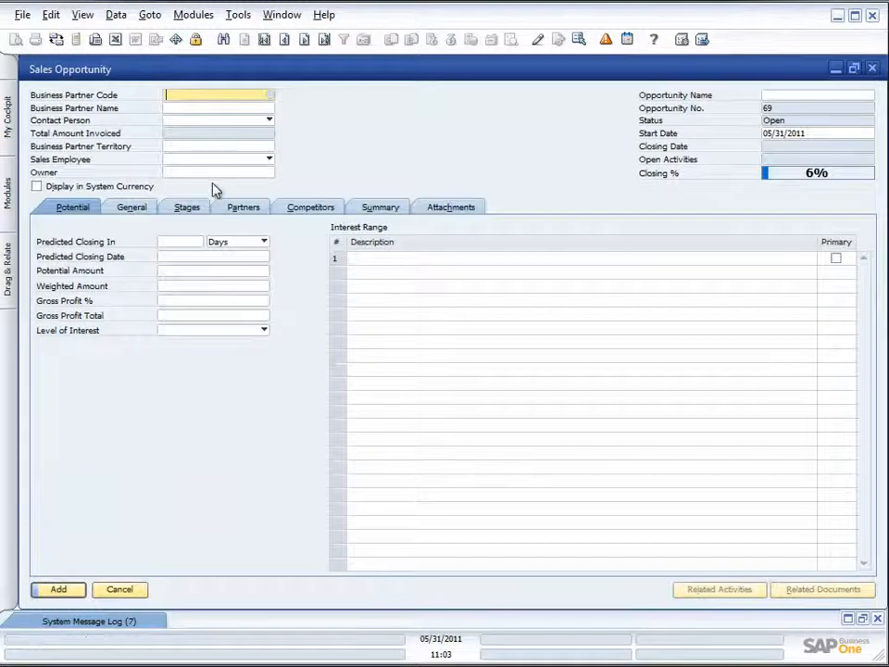
# Choose Earthshaker Corporation as the opportunity's business partner and set the contact person to the second listed contact
pyautogui.click(269, 97)
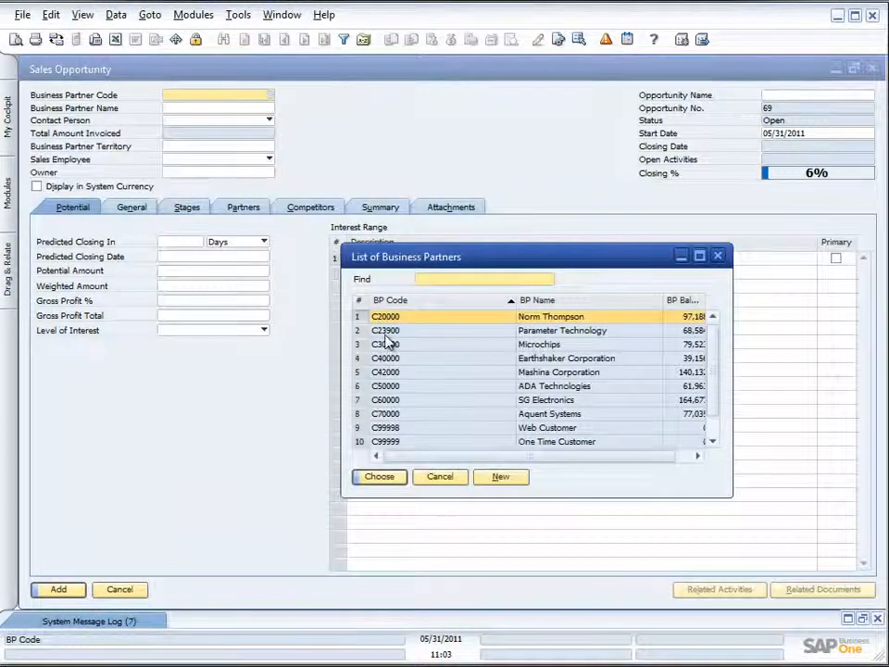
pyautogui.doubleClick(522, 360)
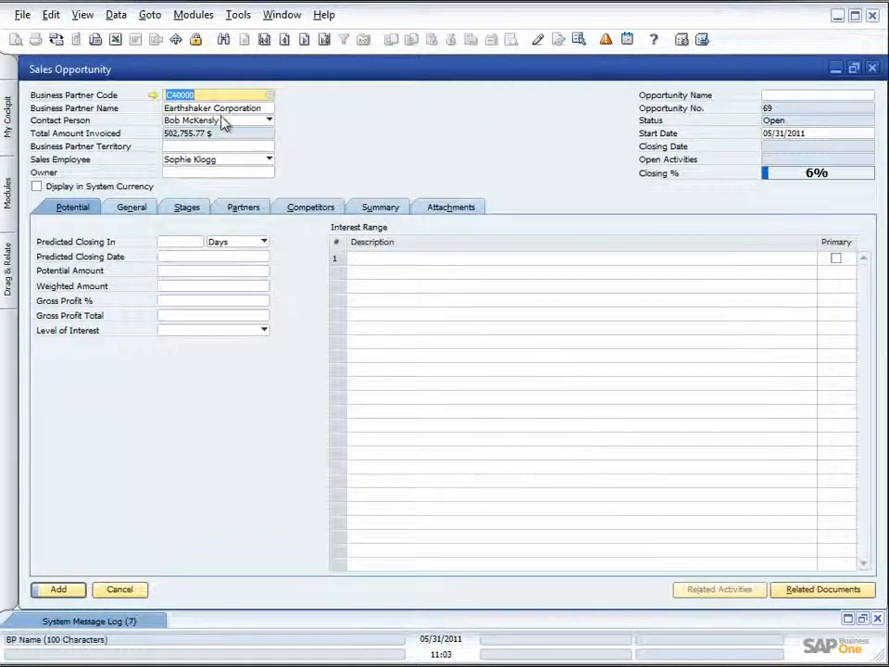
pyautogui.click(268, 121)
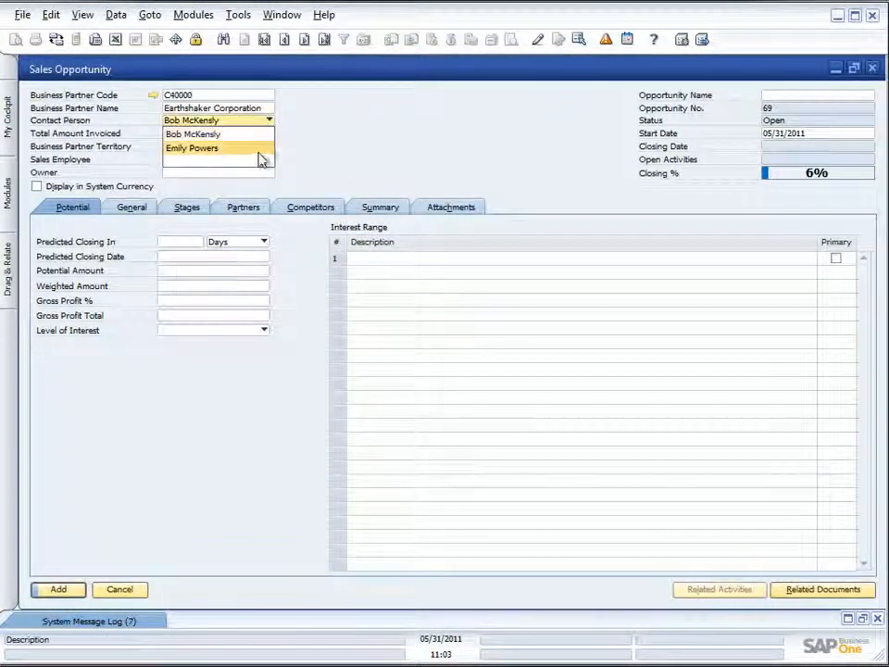
pyautogui.click(199, 148)
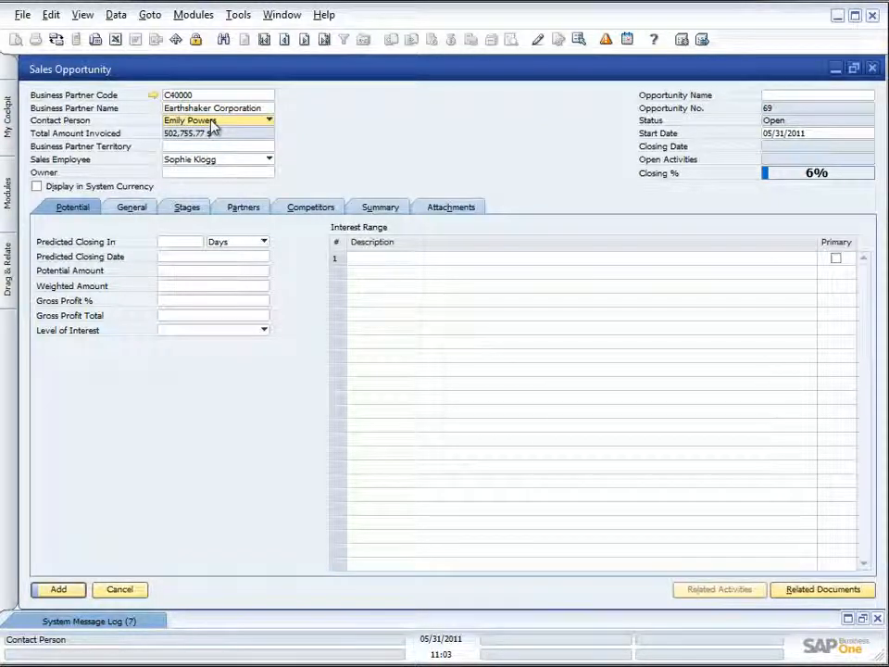
# Examine Earthshaker Corporation's master data record and the graph for what they owe us, closing both and returning to the opportunity
pyautogui.click(153, 98)
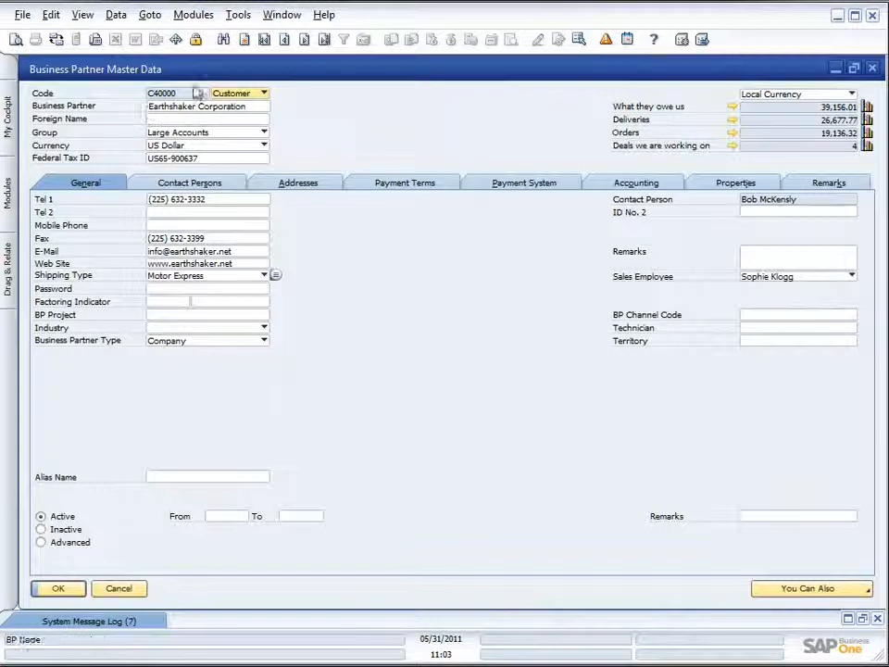
pyautogui.click(868, 109)
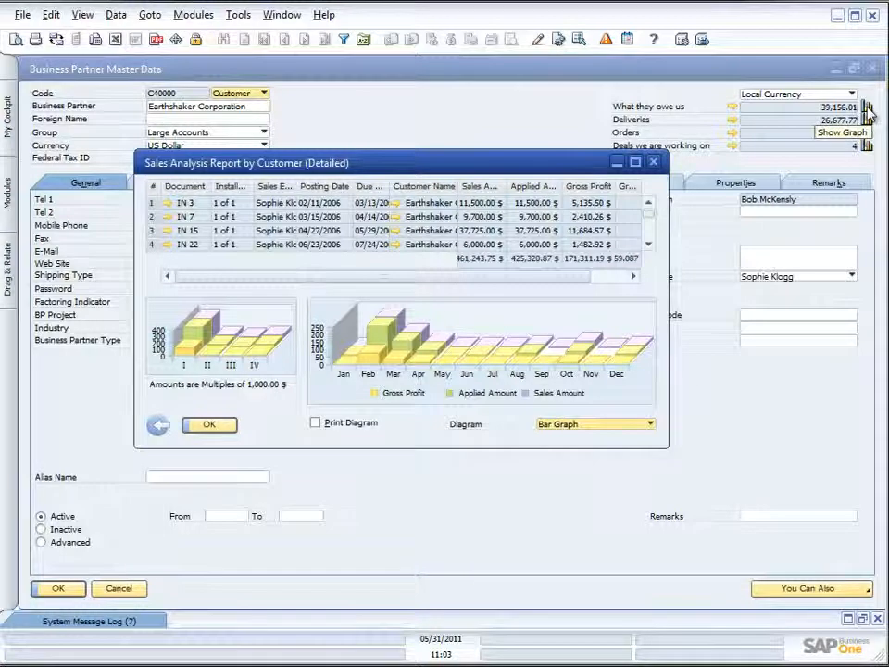
pyautogui.click(653, 162)
pyautogui.click(871, 70)
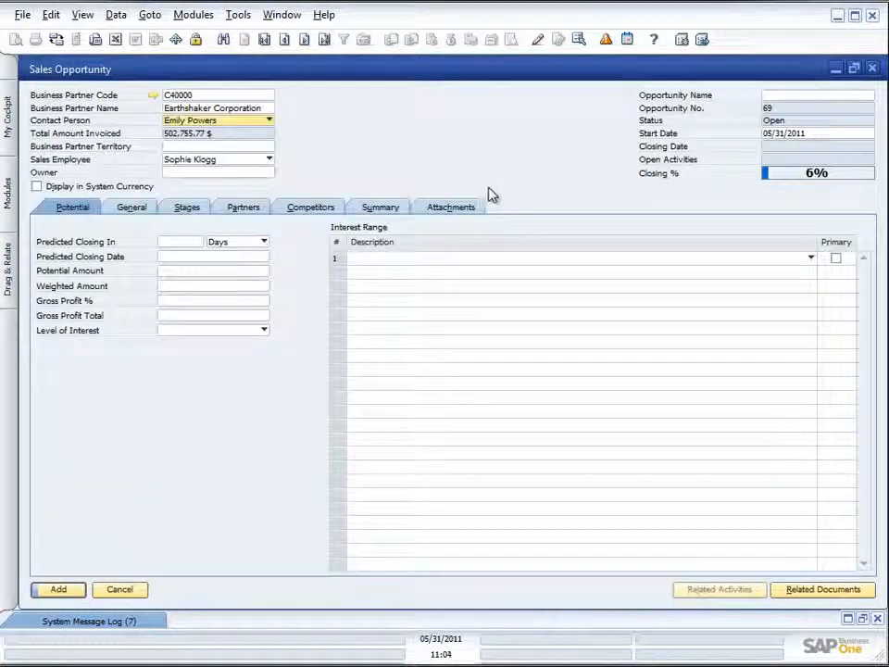
# Check the list of available business partner territories and close it without choosing one
pyautogui.click(258, 148)
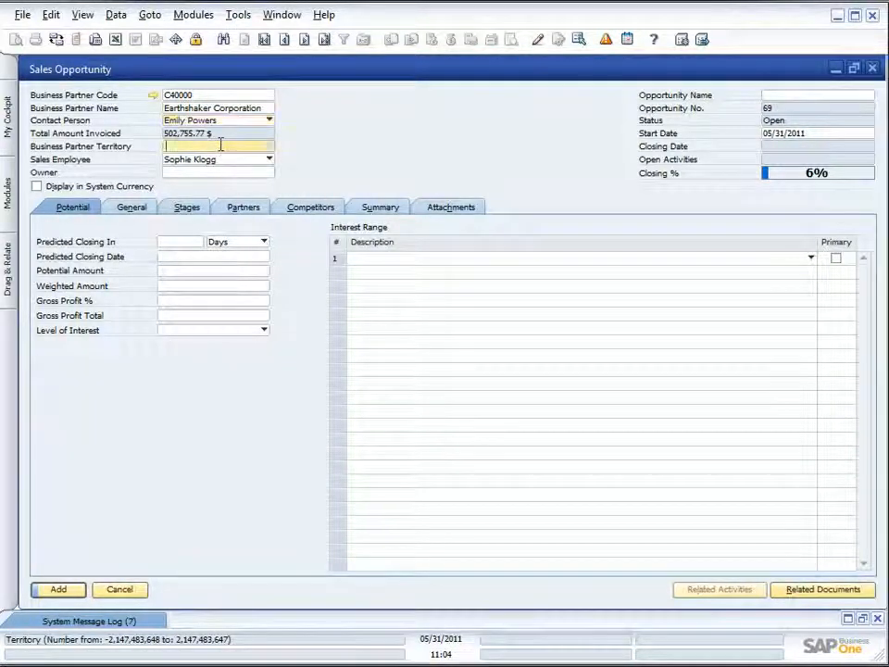
pyautogui.click(269, 149)
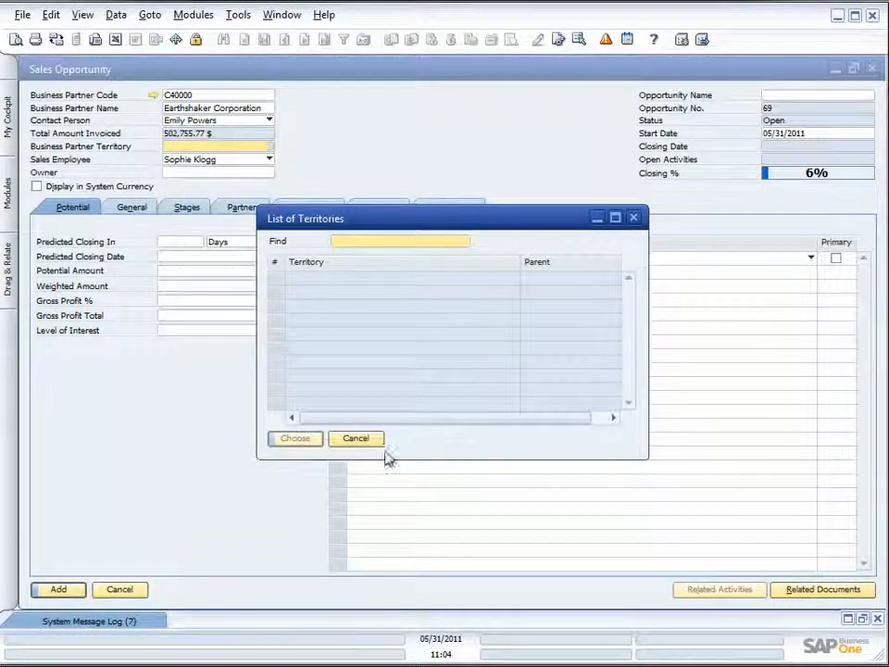
pyautogui.click(634, 219)
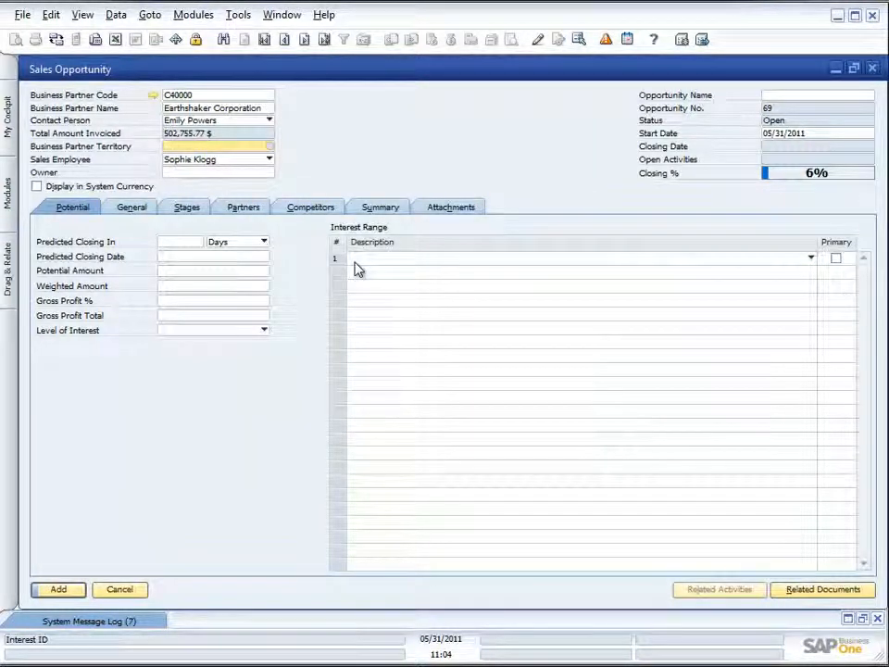
# Set the sales employee to -No Sales Employee- and assign the listed employee as the opportunity's owner
pyautogui.click(269, 161)
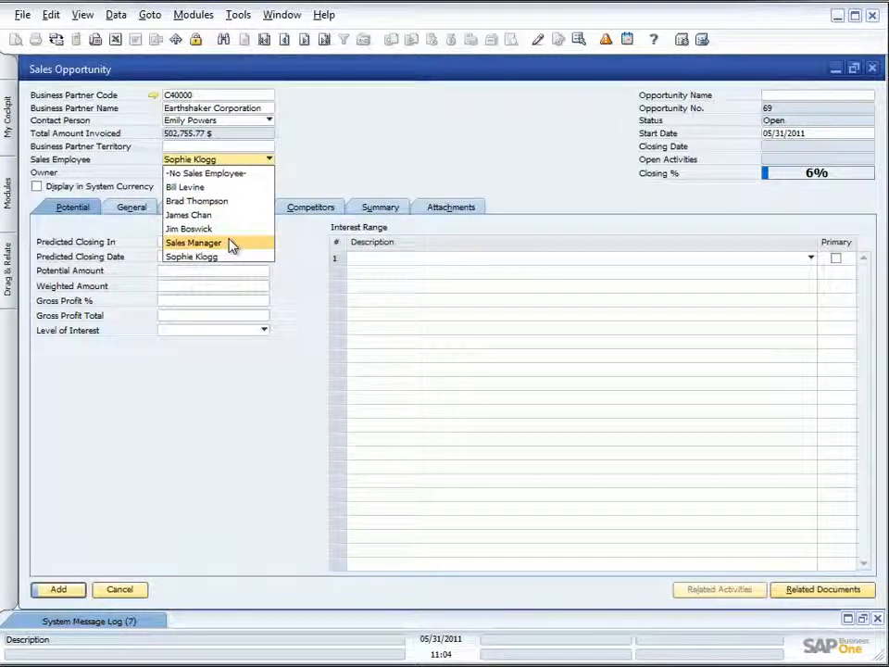
pyautogui.click(220, 175)
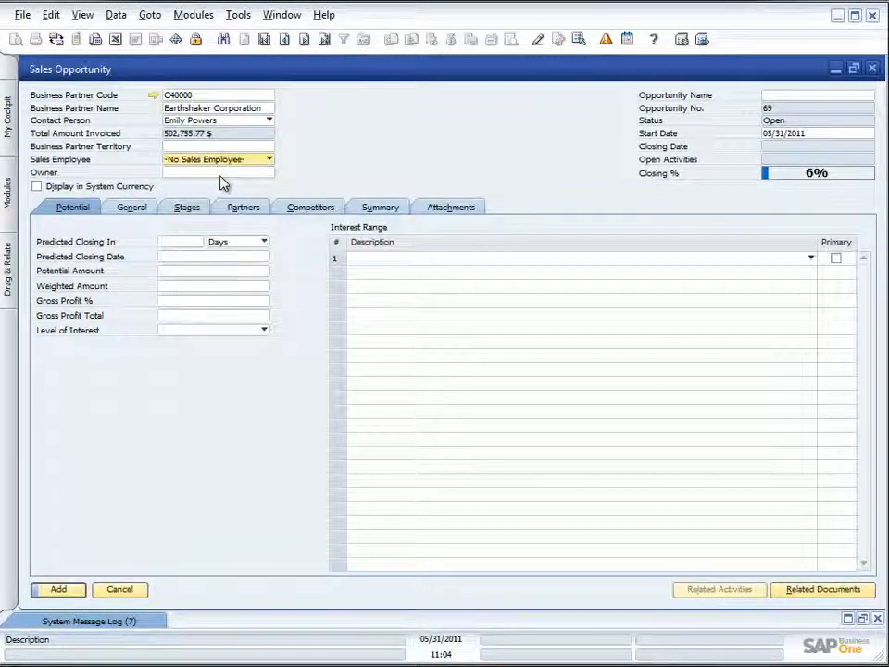
pyautogui.click(212, 173)
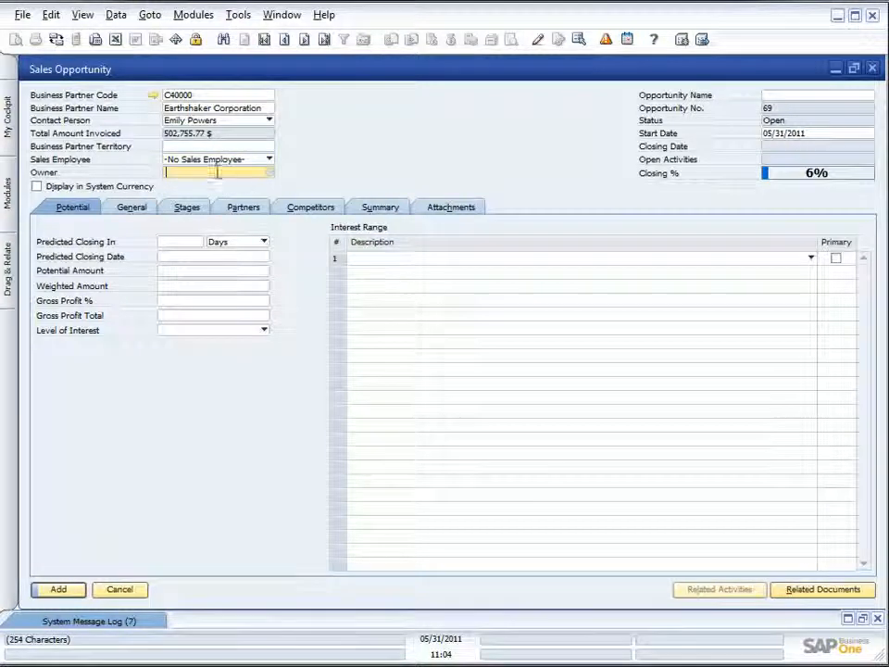
pyautogui.click(269, 173)
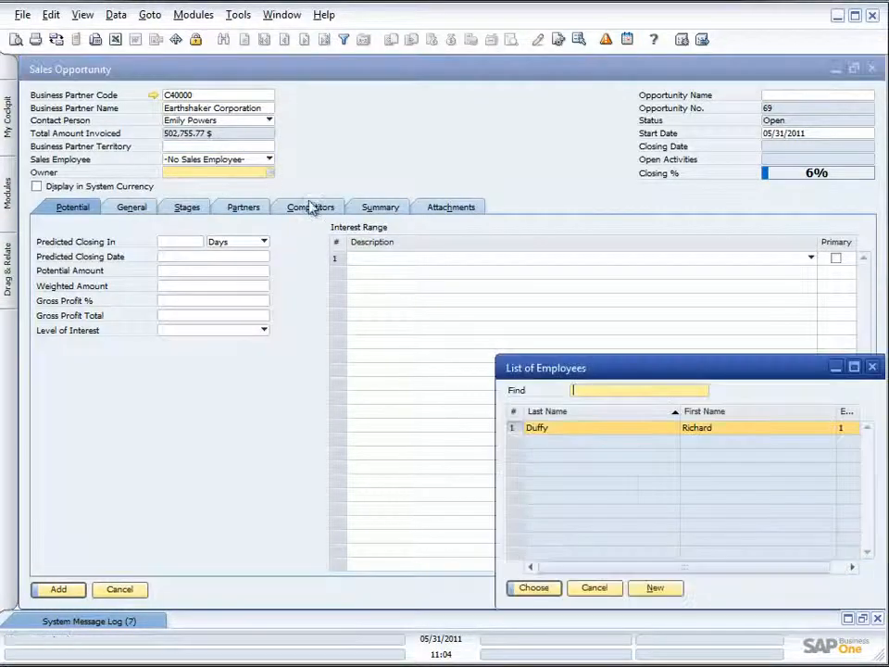
pyautogui.doubleClick(614, 432)
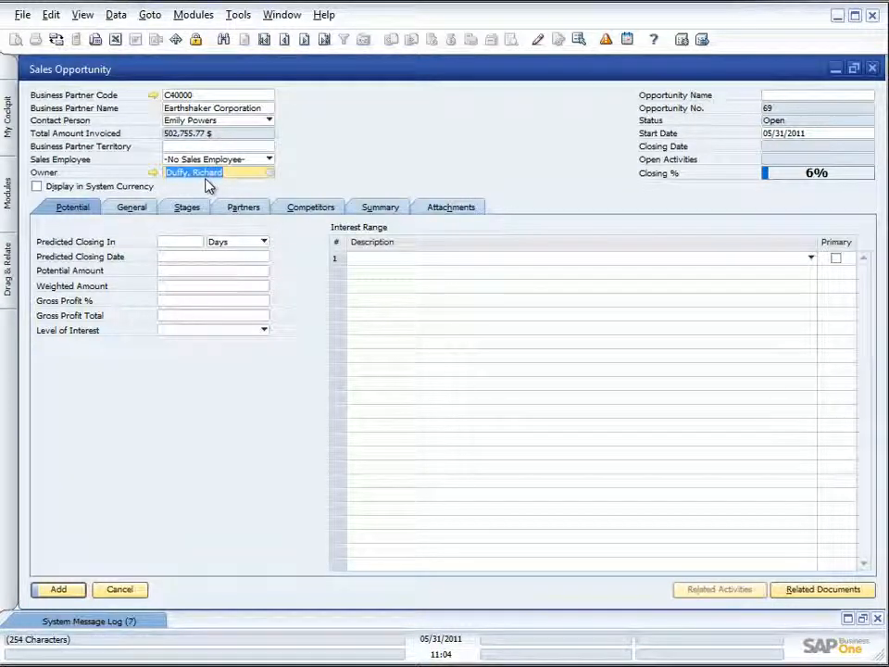
# Name the opportunity "Printer Sale for July"
pyautogui.click(788, 96)
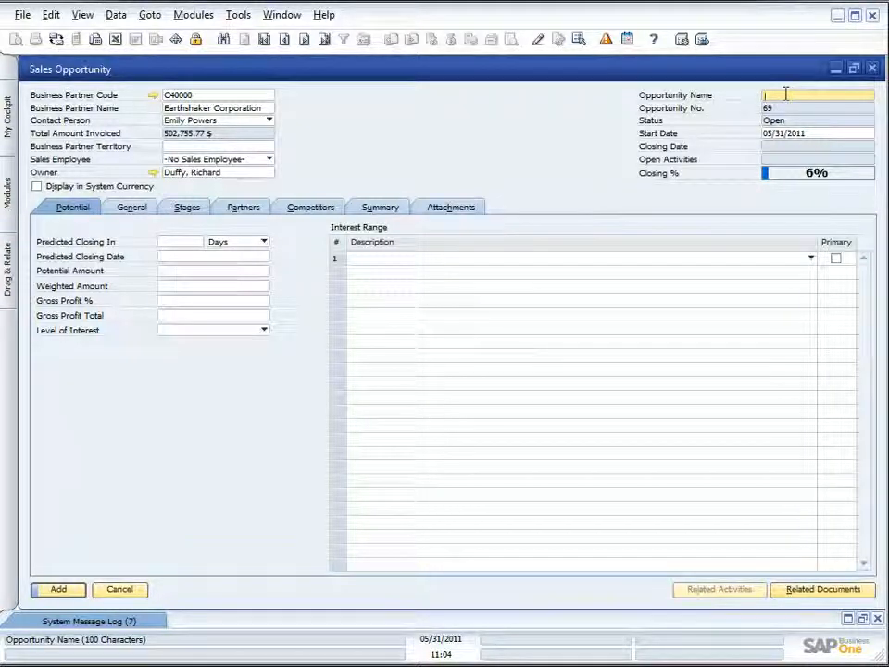
pyautogui.write('Printsr Sales')
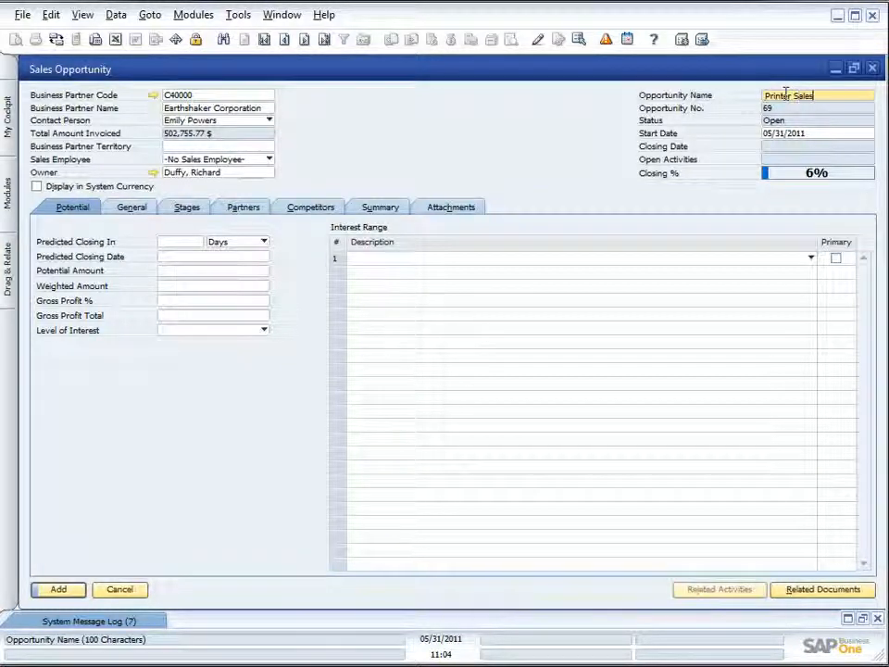
pyautogui.press('BackSpace')
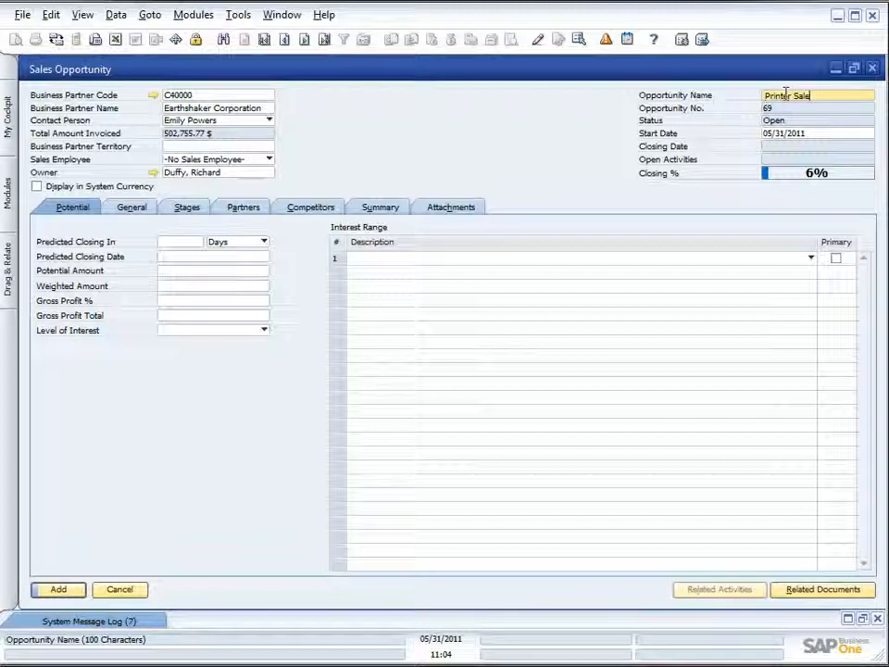
pyautogui.write('fo')
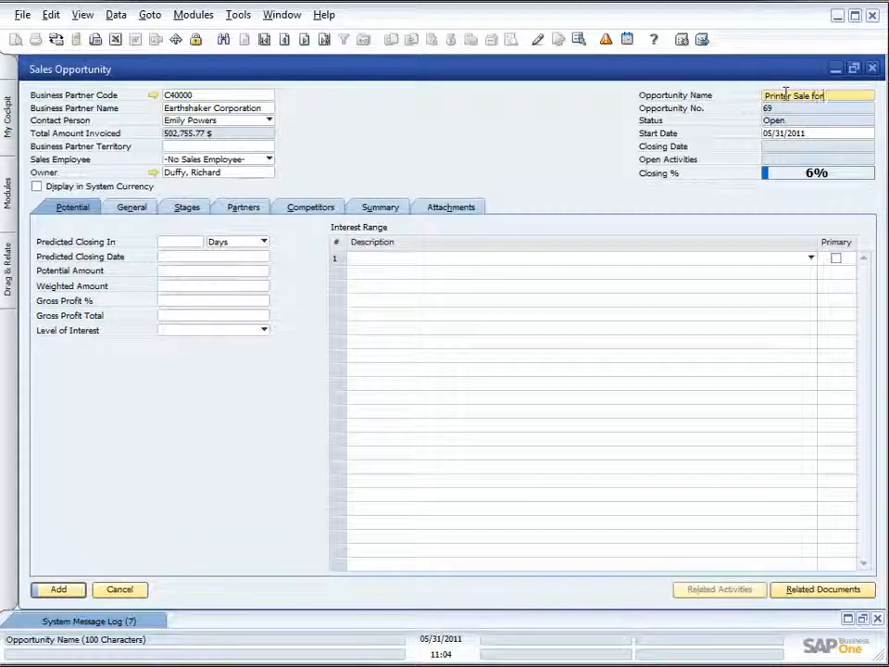
pyautogui.write('r July')
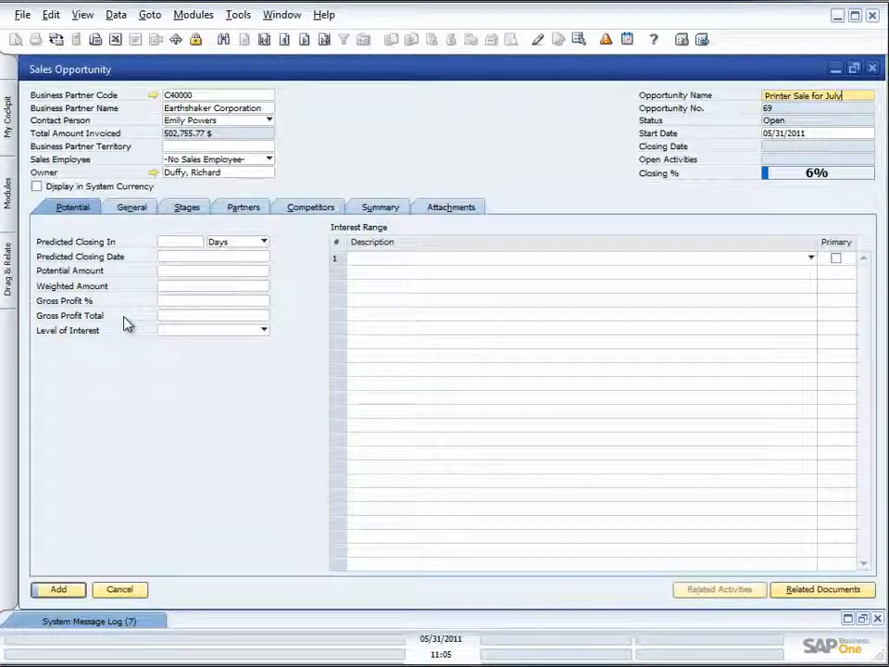
# Set the opportunity's predicted closing to 1 month, using Months as the time unit
pyautogui.click(174, 241)
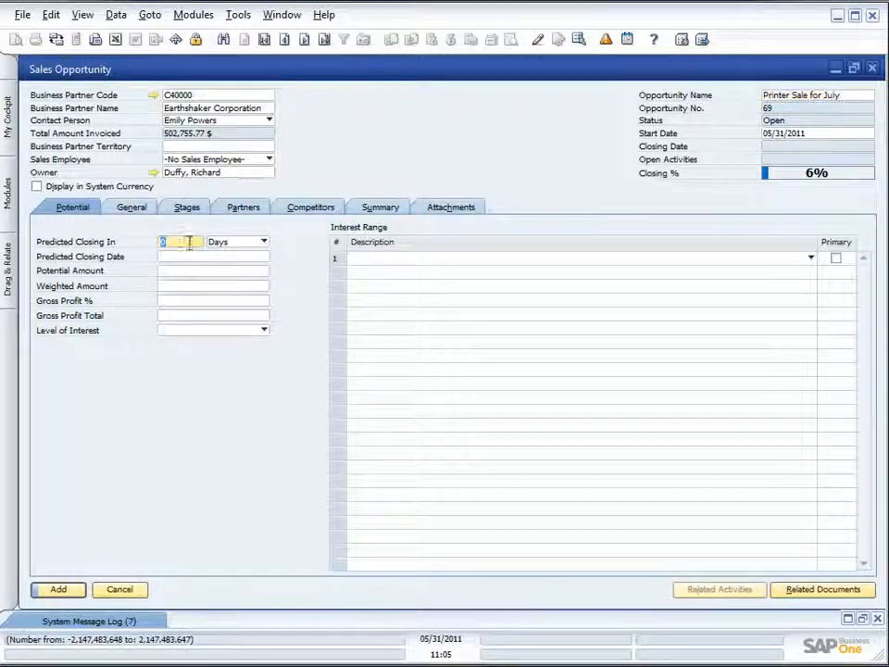
pyautogui.click(264, 242)
pyautogui.click(240, 259)
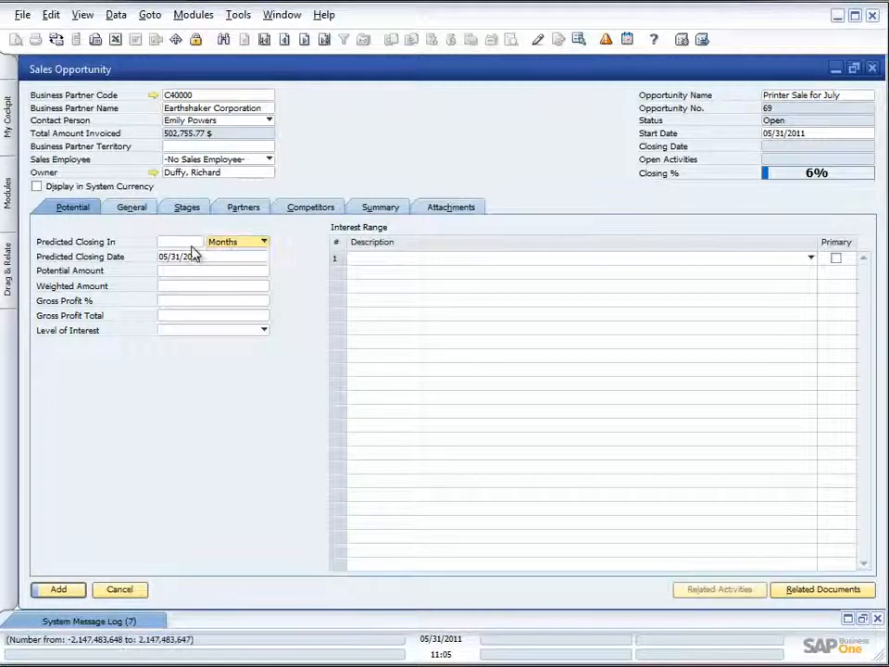
pyautogui.write('1')
pyautogui.press('Tab')
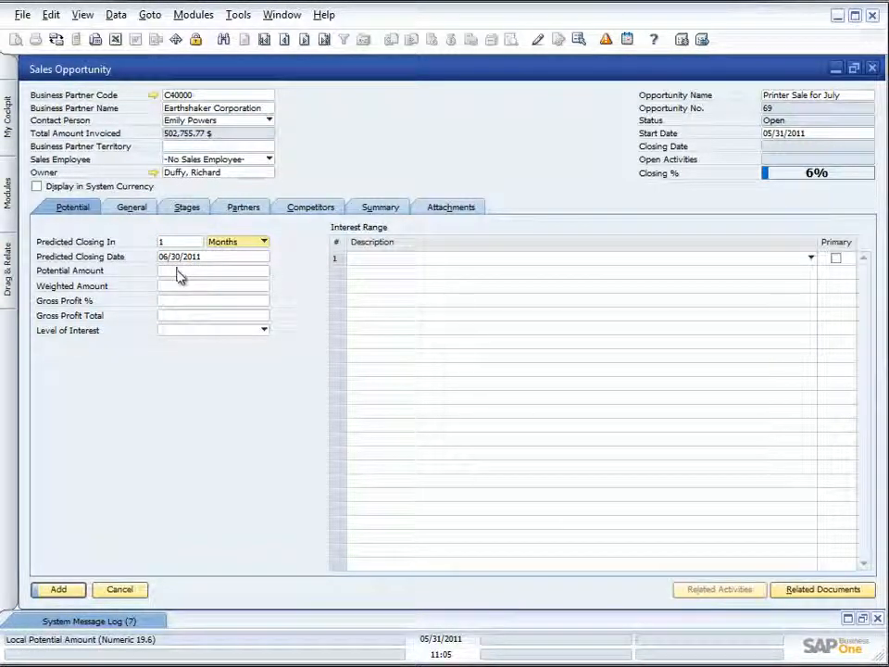
# Enter a potential amount of 10000 for the opportunity
pyautogui.click(177, 272)
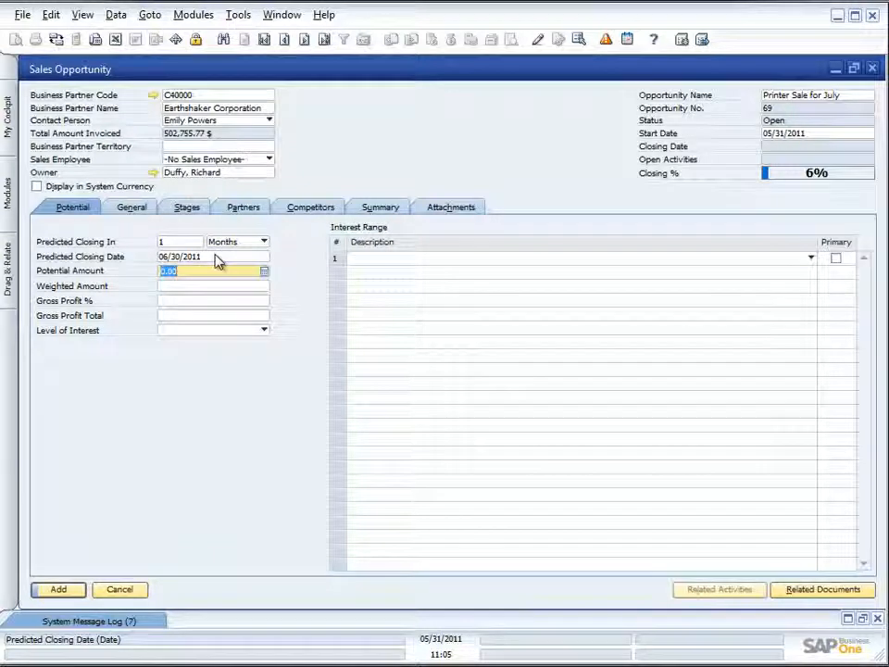
pyautogui.write('10,')
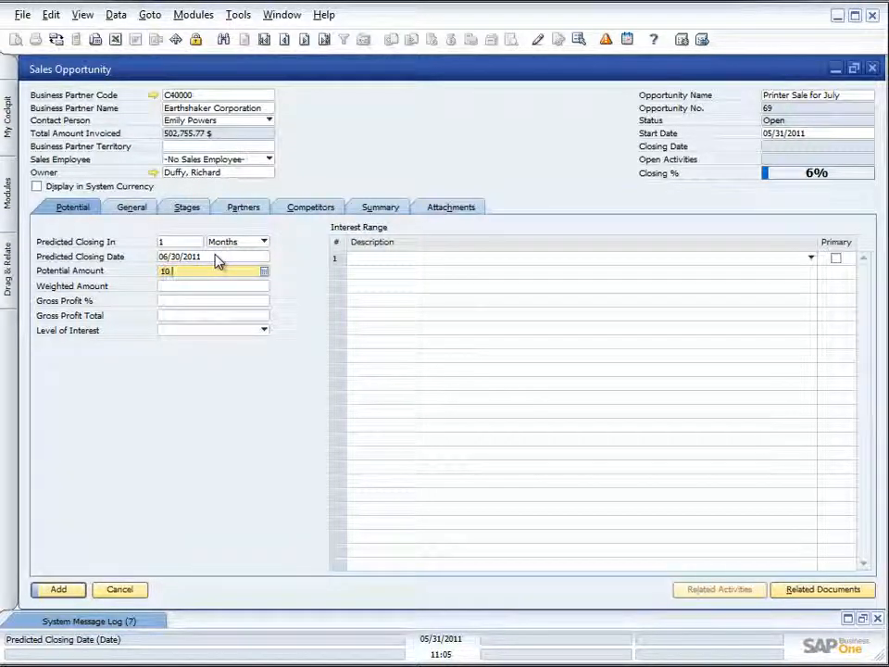
pyautogui.write('000')
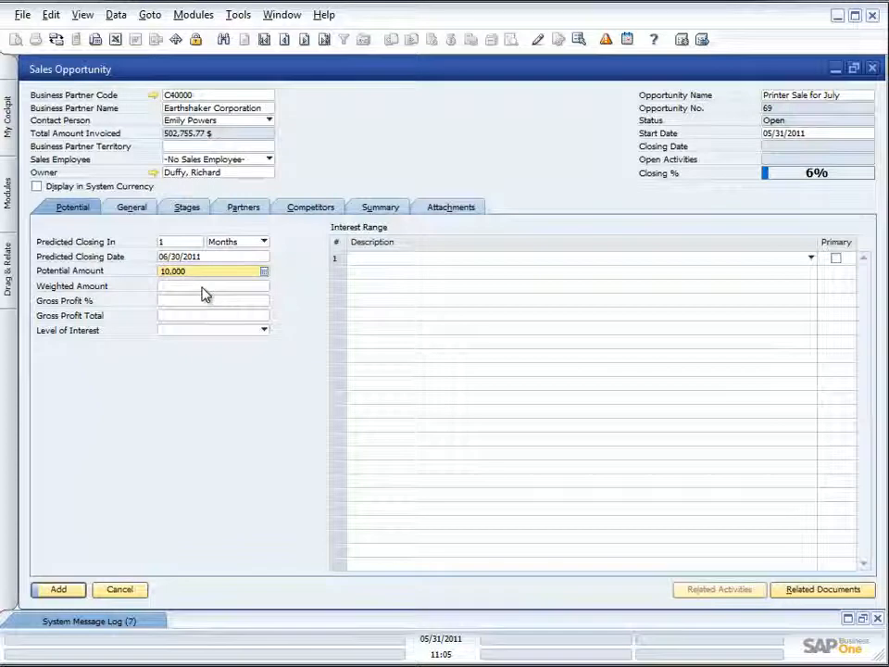
pyautogui.press('Tab')
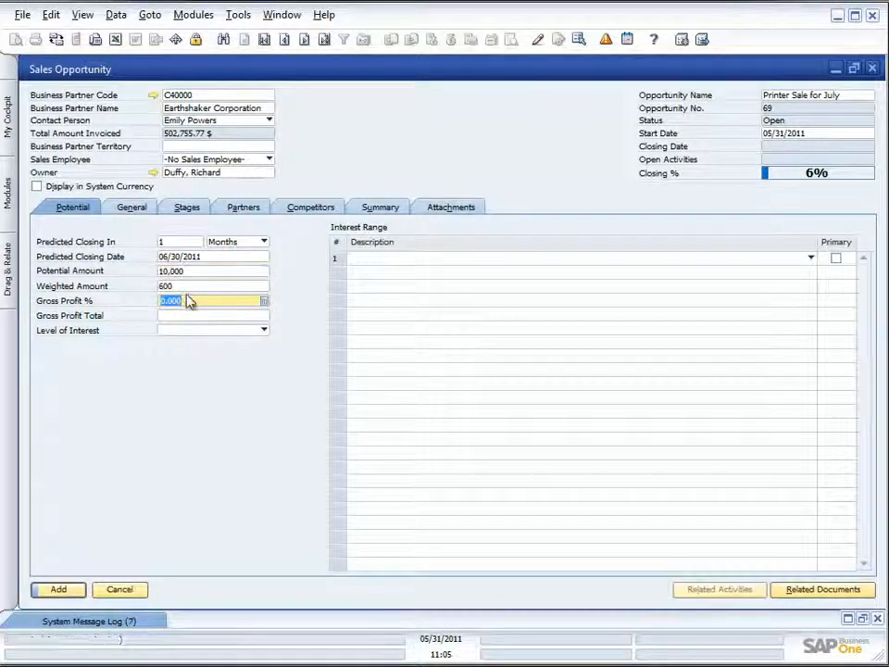
pyautogui.click(190, 270)
pyautogui.write('10000')
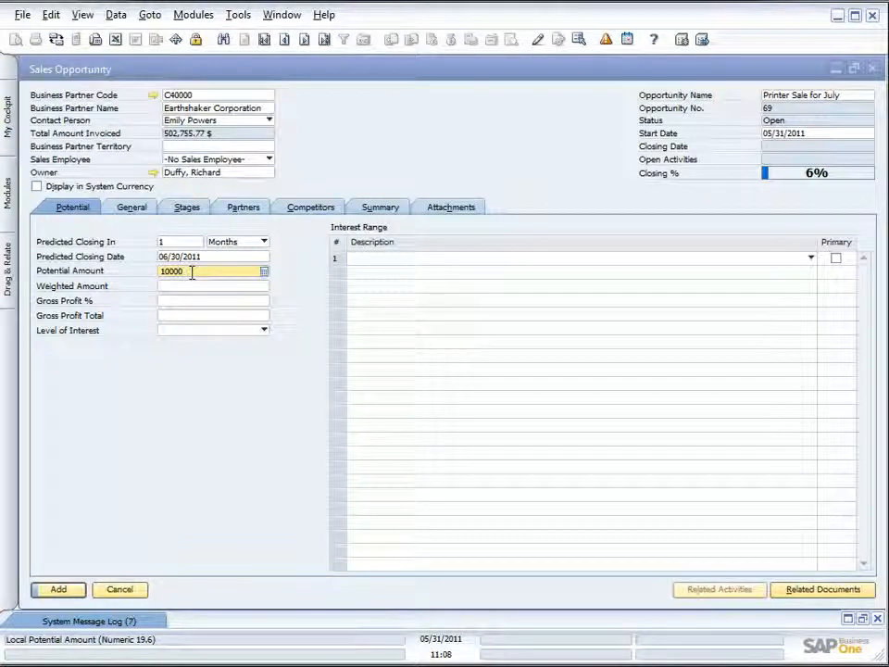
# Set the opportunity's gross profit percentage to 25
pyautogui.press('Tab')
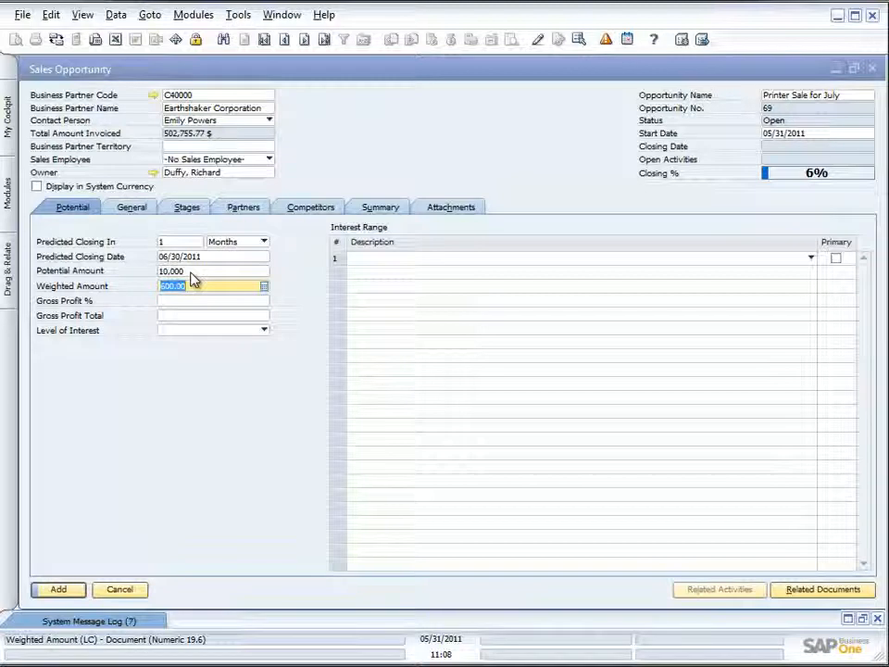
pyautogui.press('Tab')
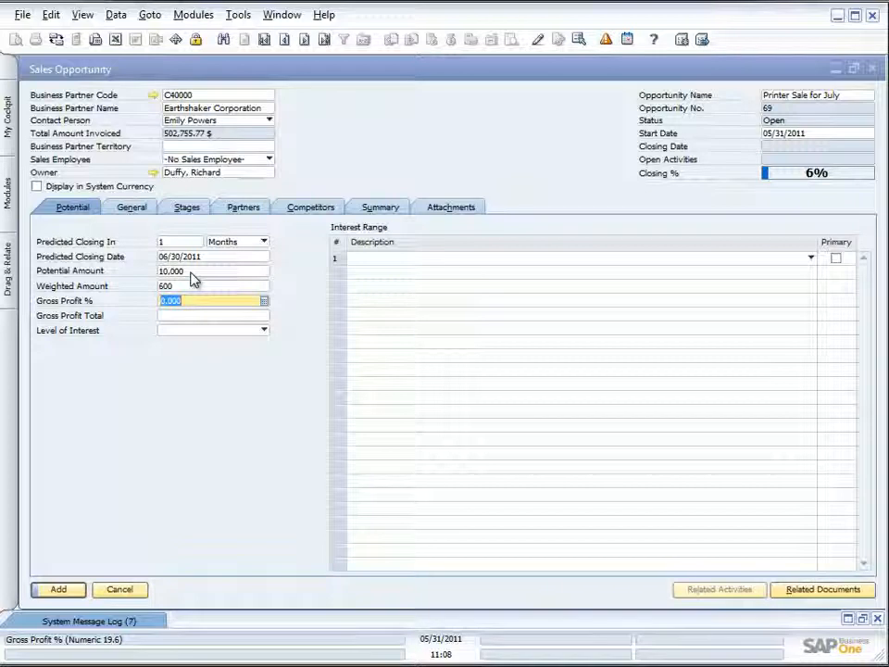
pyautogui.write('25')
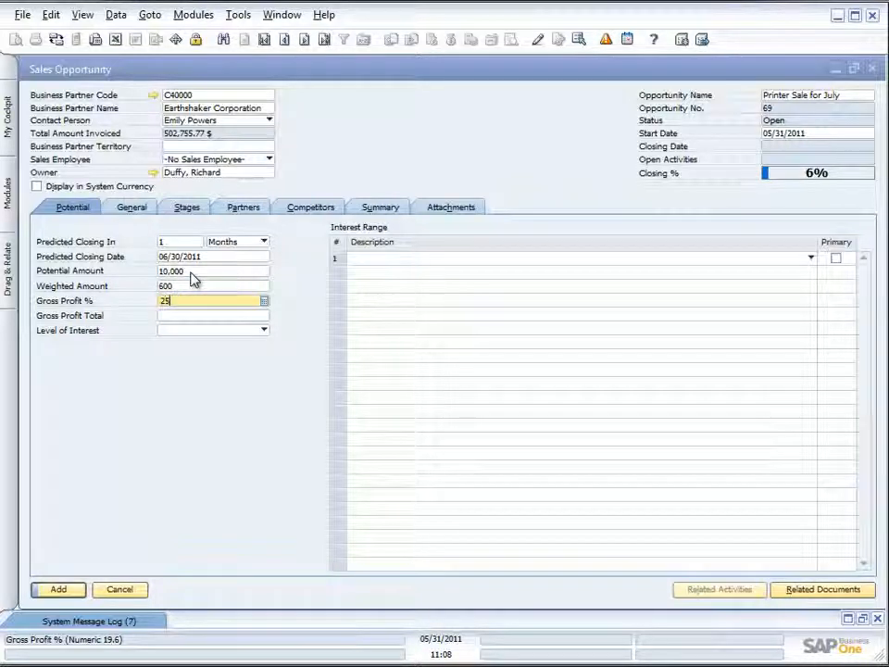
pyautogui.press('Tab')
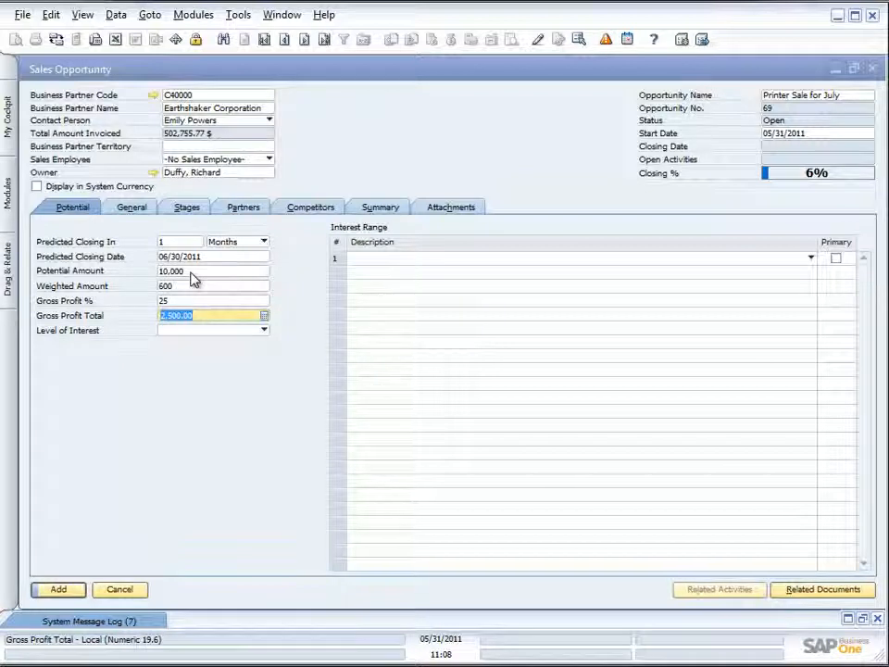
# Define three new levels of interest named Cool, Warm and Hot, saving each entry with its default sort number
pyautogui.click(263, 333)
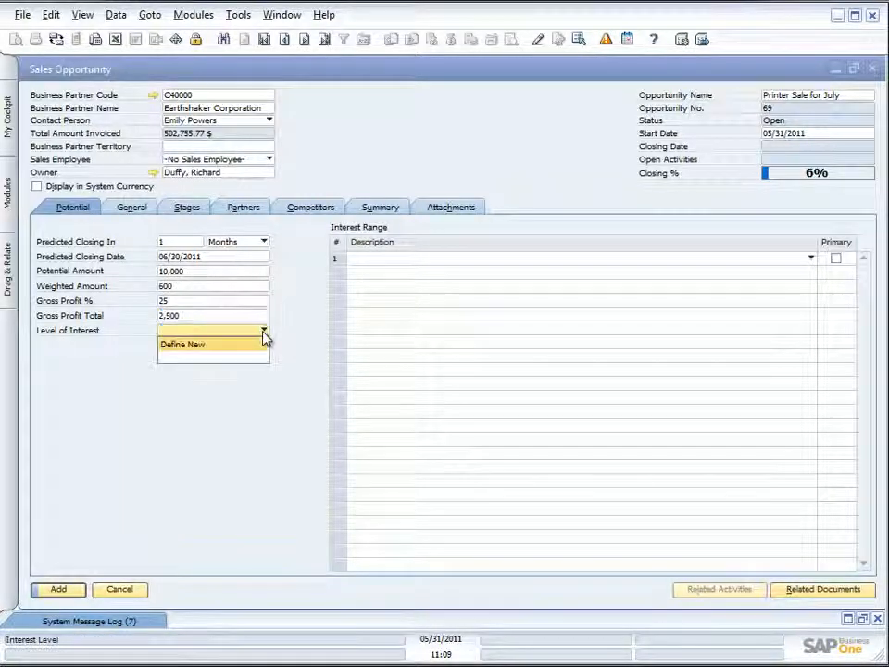
pyautogui.click(231, 348)
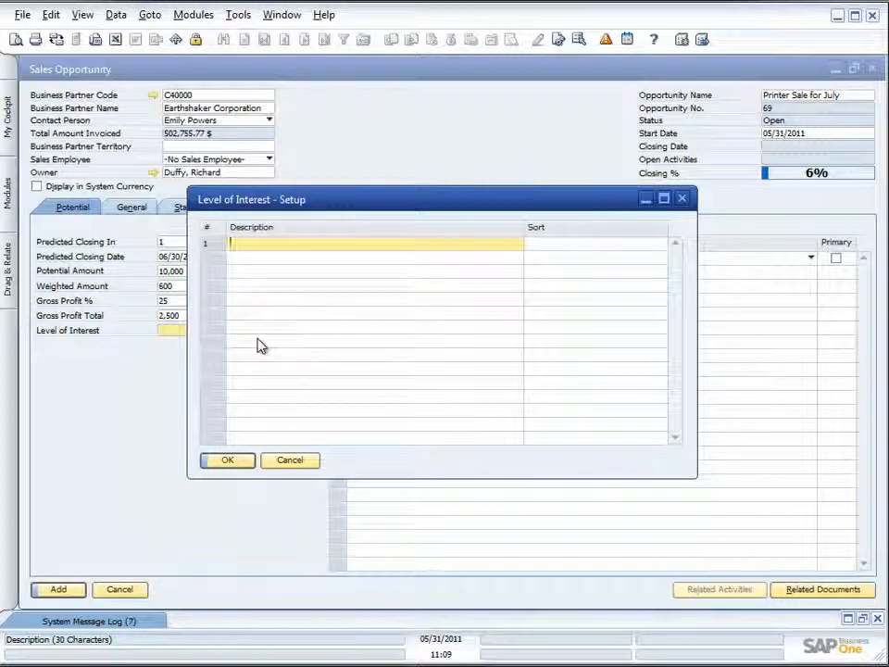
pyautogui.write('Cool')
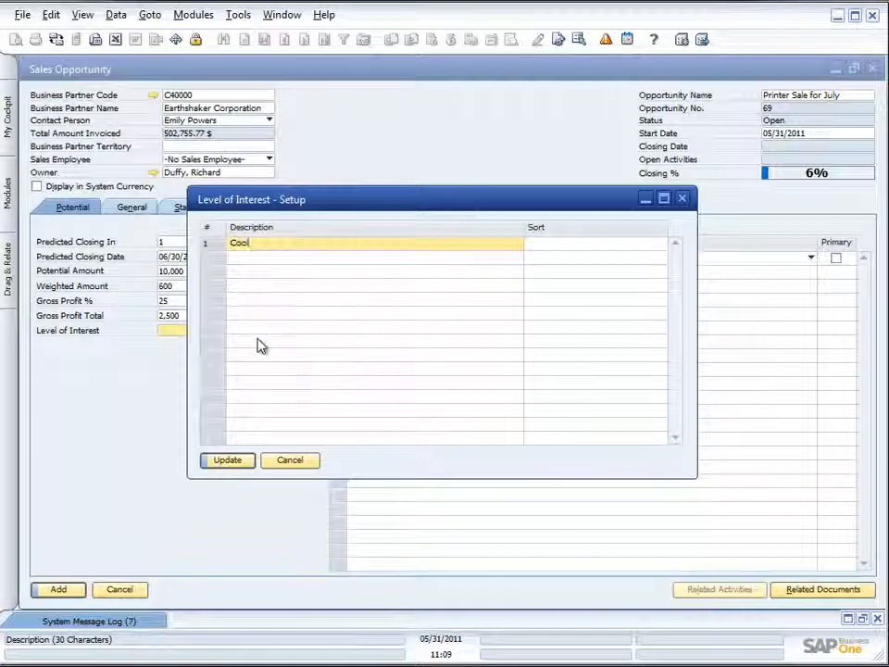
pyautogui.press('Tab')
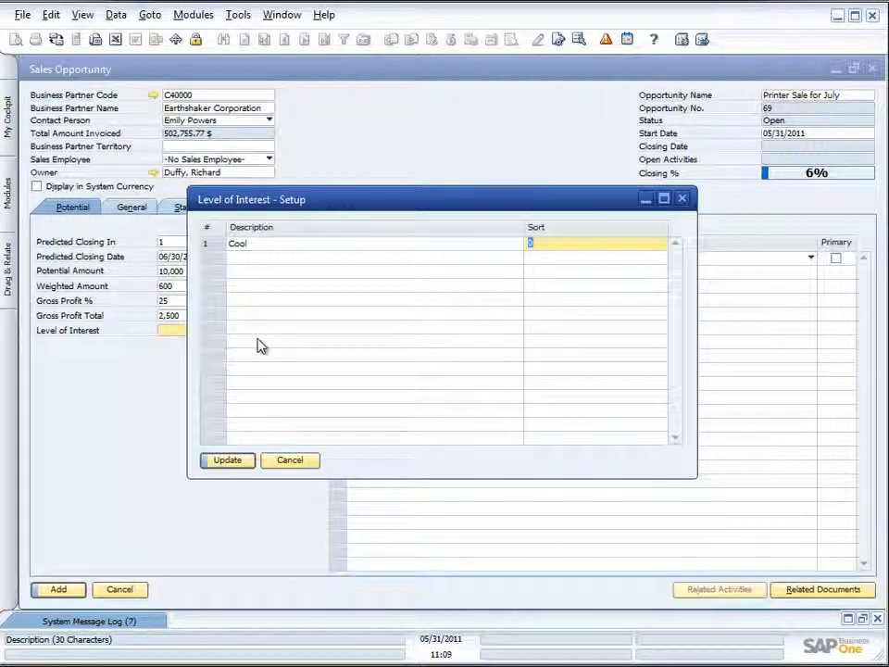
pyautogui.click(230, 460)
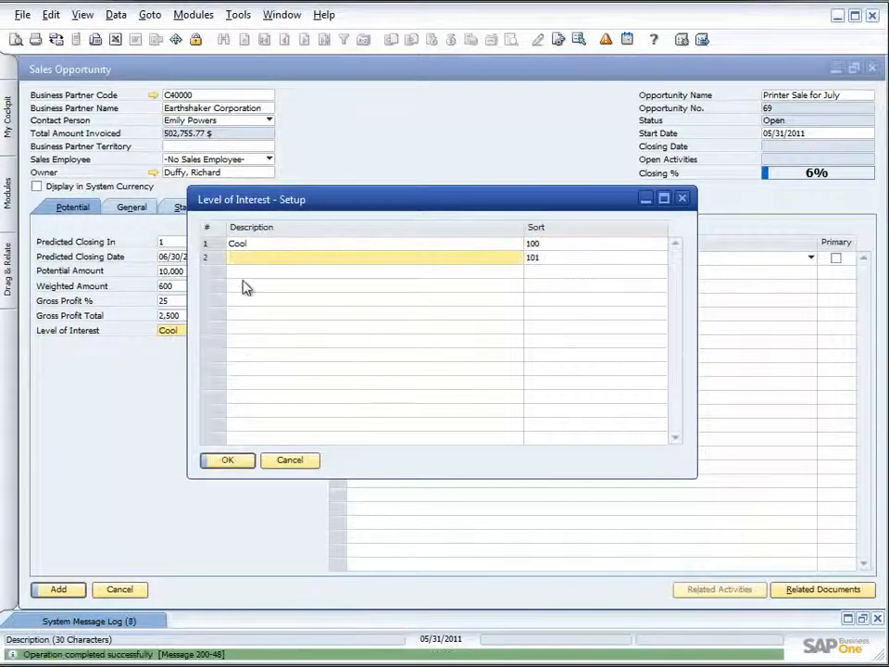
pyautogui.write('Warm')
pyautogui.press('Tab')
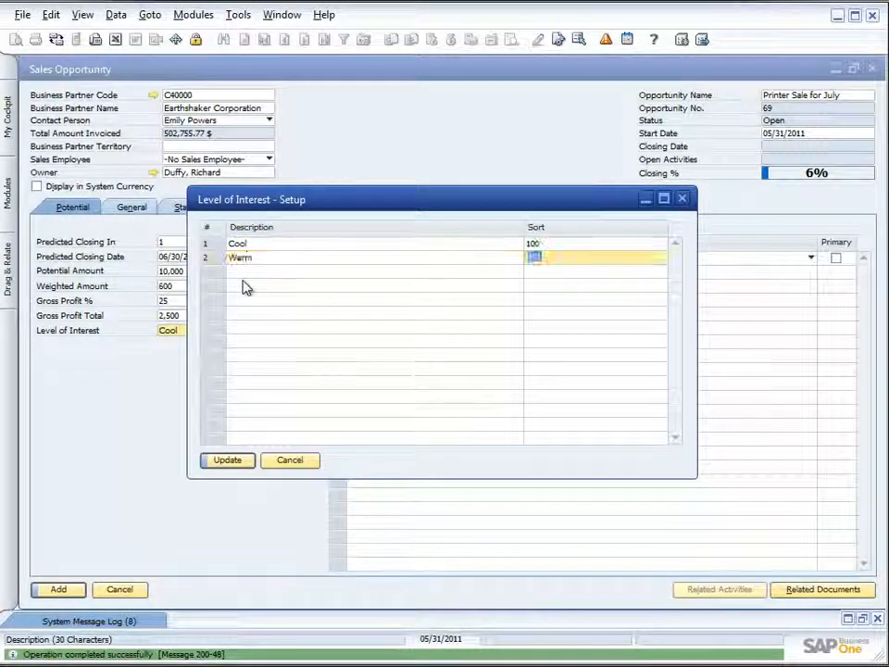
pyautogui.click(227, 460)
pyautogui.write('Hot')
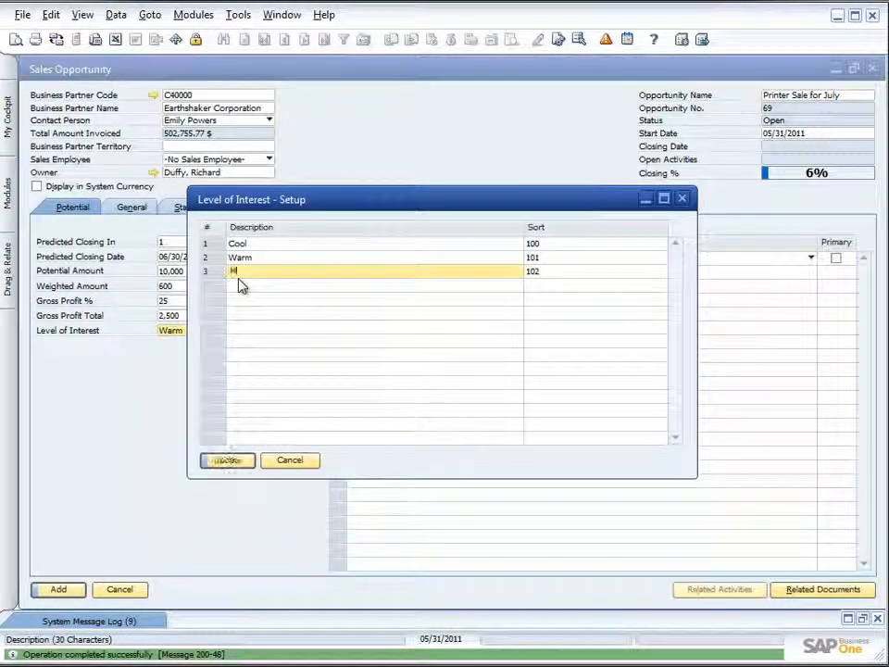
pyautogui.press('Tab')
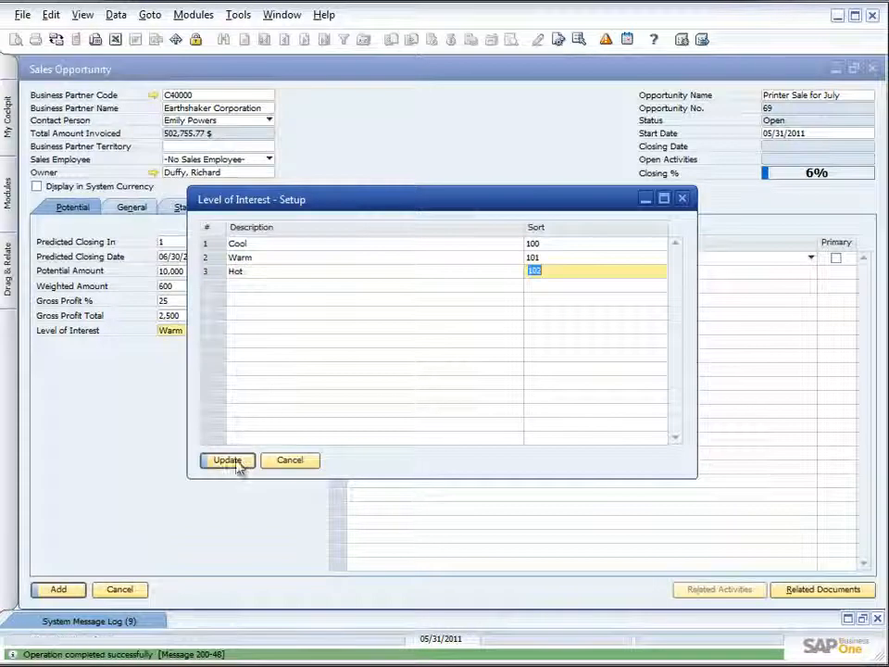
pyautogui.click(236, 461)
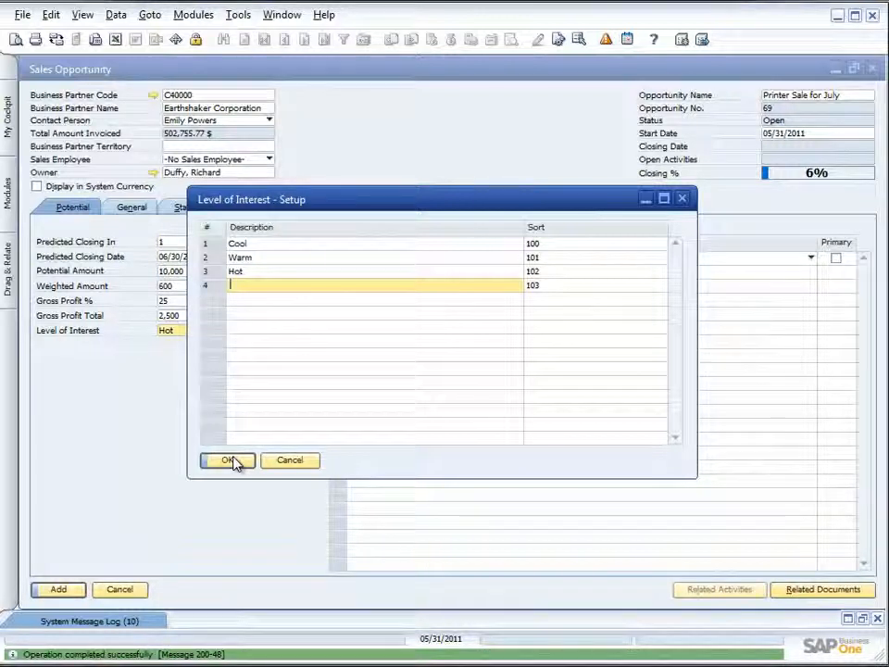
# Close the level of interest setup and set the opportunity's level of interest to Warm
pyautogui.click(250, 257)
pyautogui.click(231, 463)
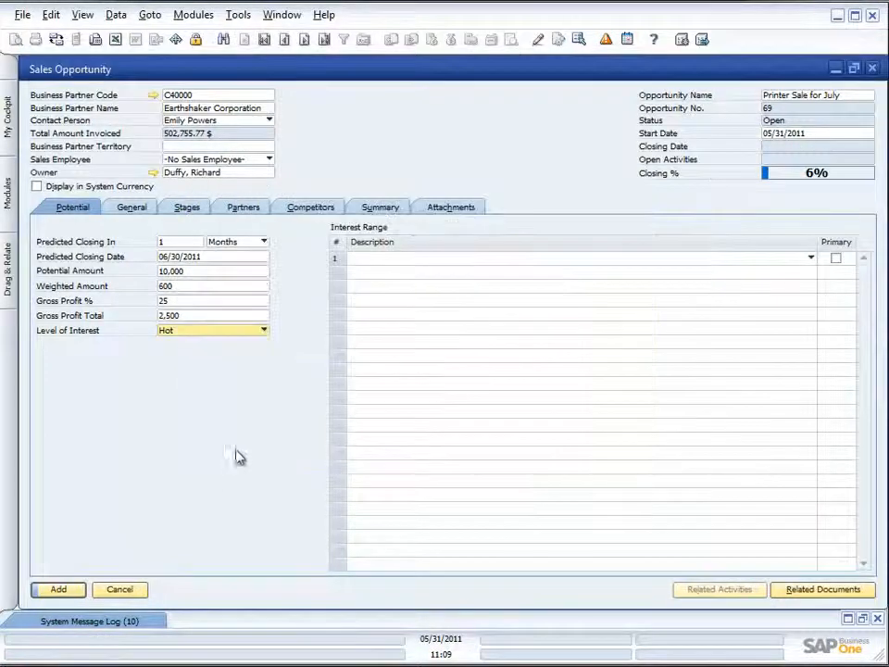
pyautogui.click(262, 331)
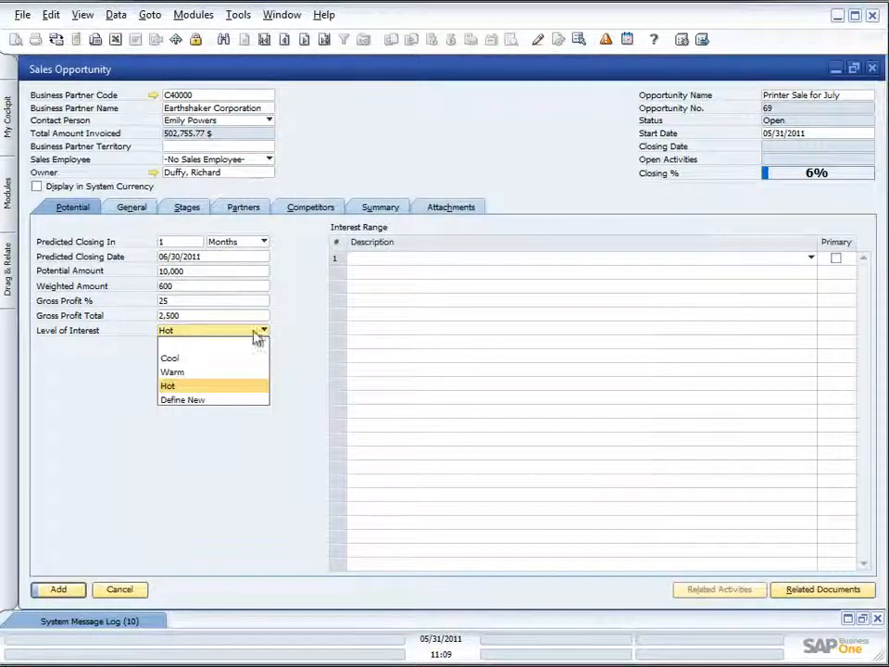
pyautogui.click(209, 372)
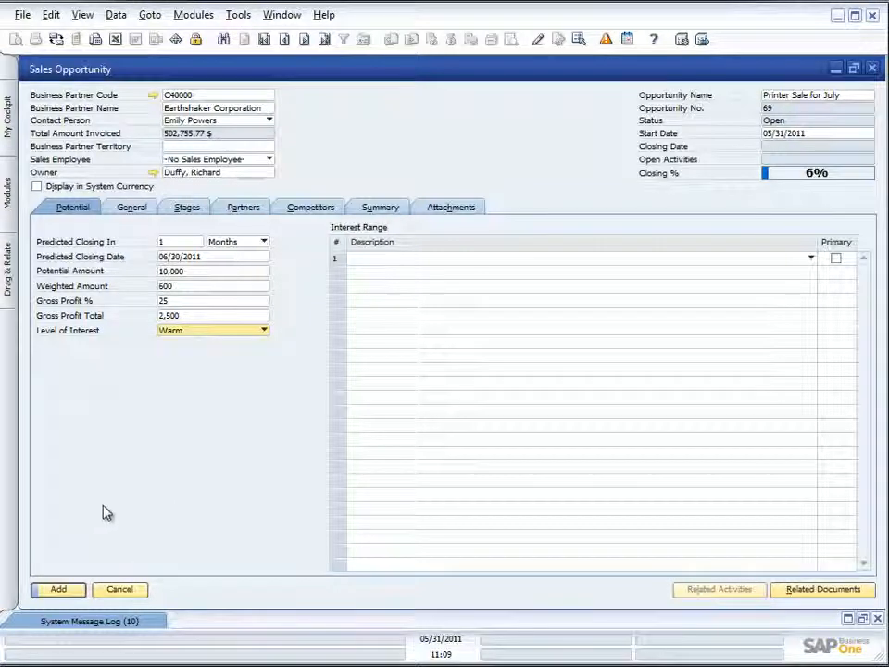
# Assign SG Electronics as the opportunity's business partner channel in the general details
pyautogui.click(132, 207)
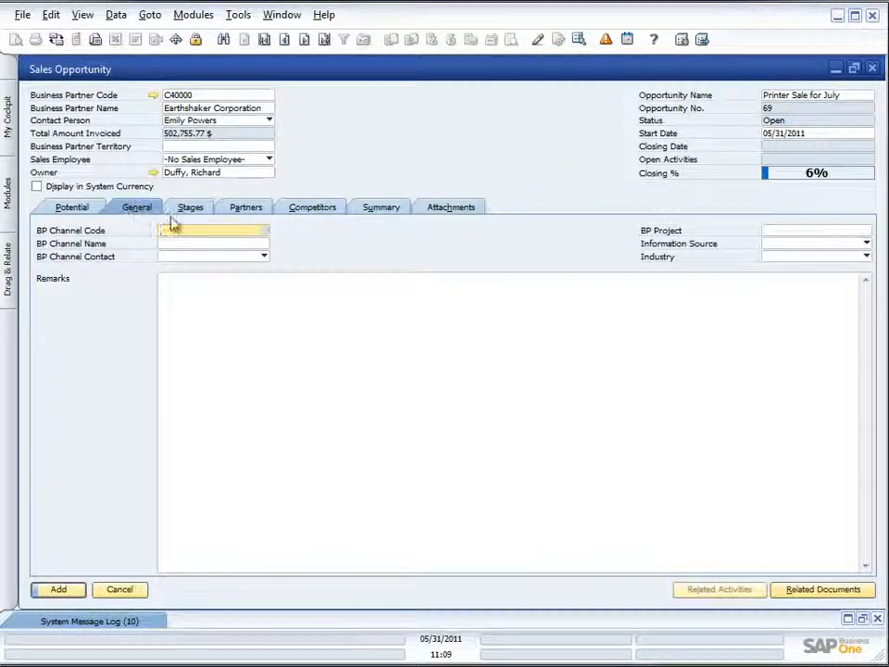
pyautogui.click(263, 231)
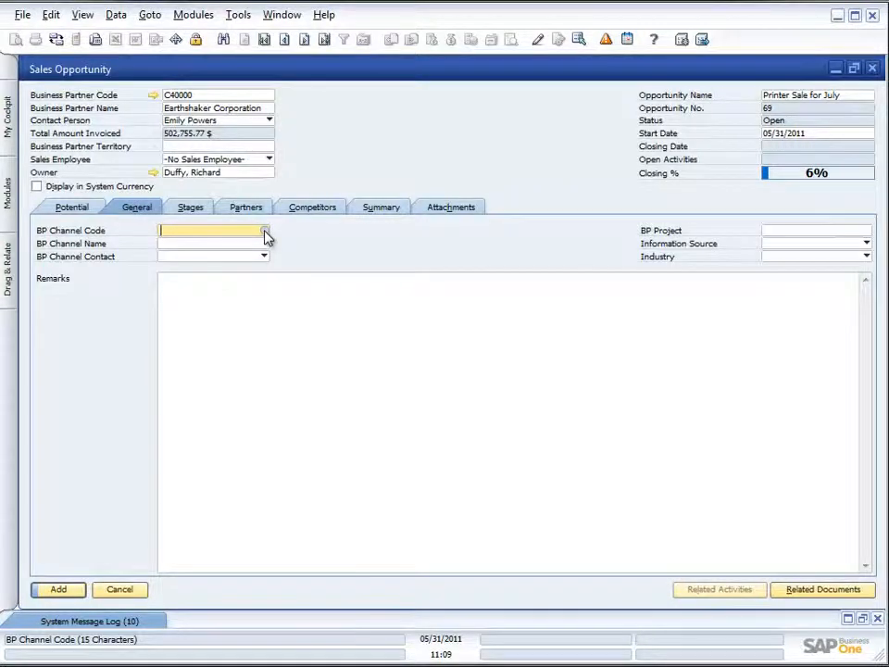
pyautogui.click(264, 232)
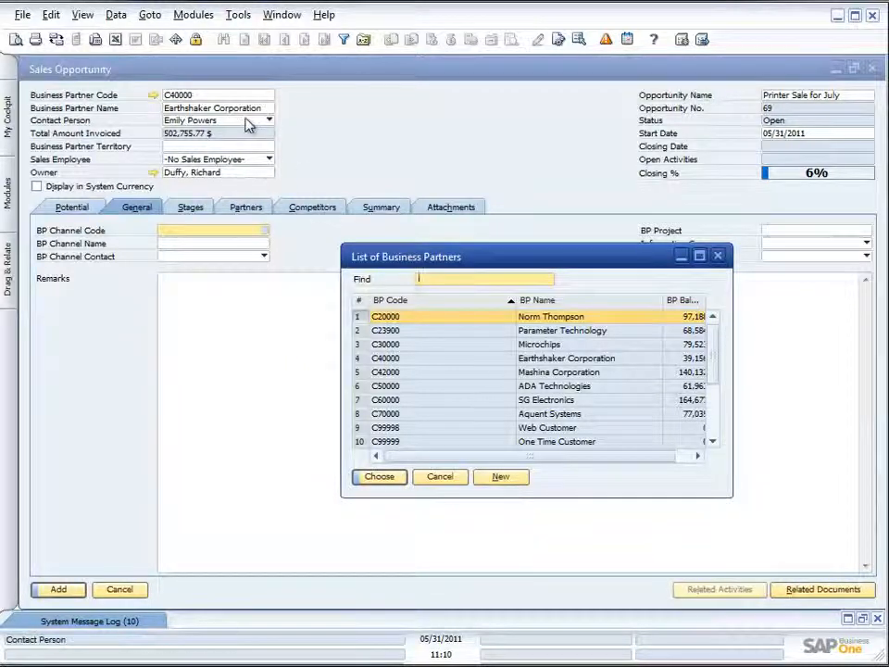
pyautogui.doubleClick(538, 401)
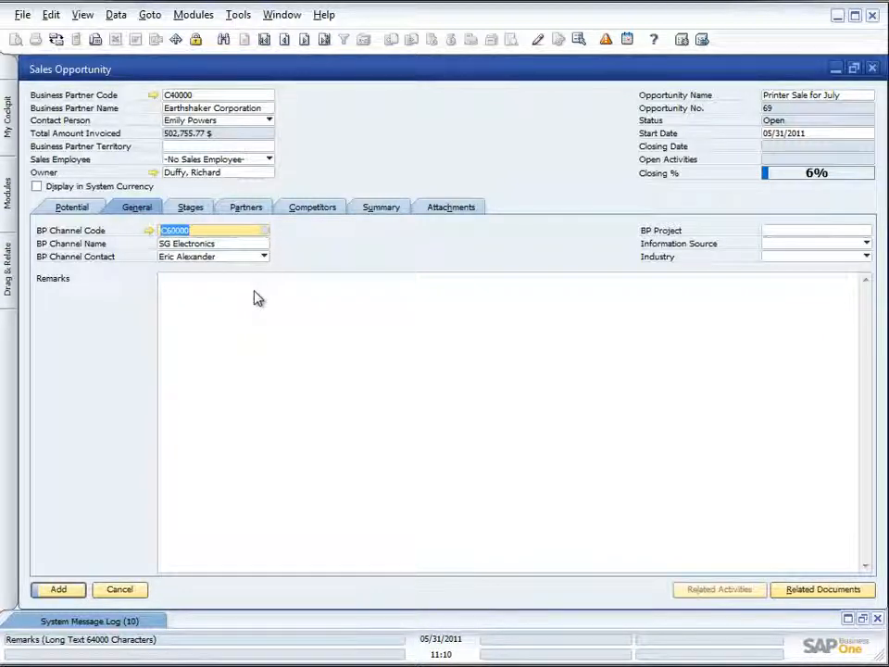
# Examine the available information source and industry options for the opportunity
pyautogui.click(865, 243)
pyautogui.click(762, 331)
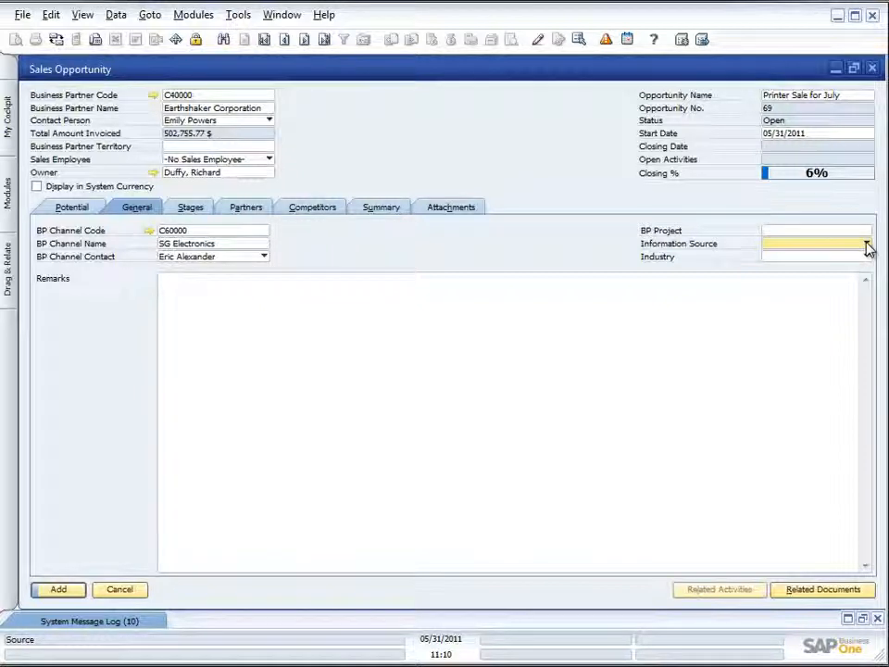
pyautogui.click(867, 247)
pyautogui.click(835, 303)
pyautogui.click(865, 258)
pyautogui.click(767, 359)
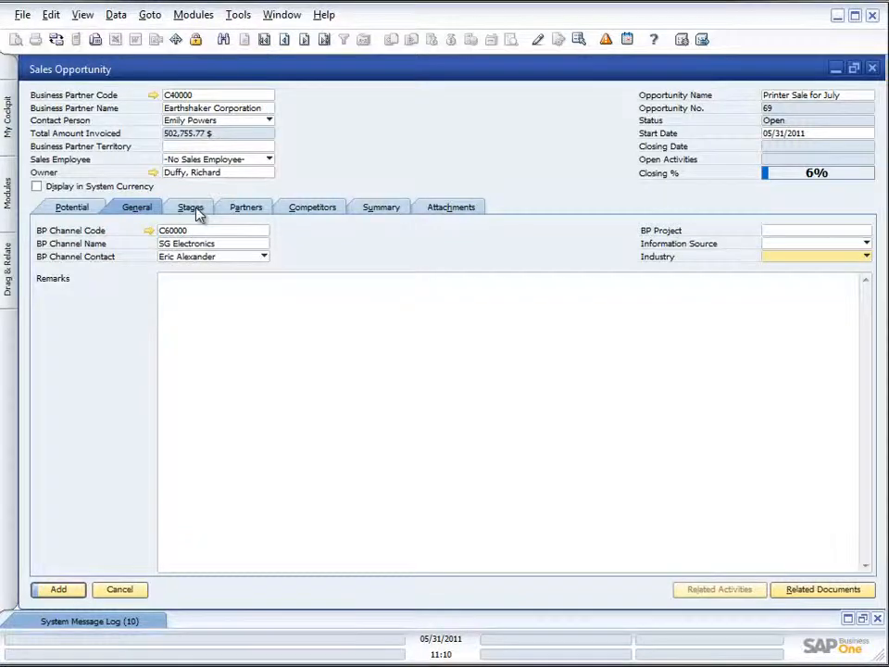
# Review the opportunity's stages, partners, competitors, summary and attachments, and add the opportunity to the system
pyautogui.click(201, 213)
pyautogui.click(139, 246)
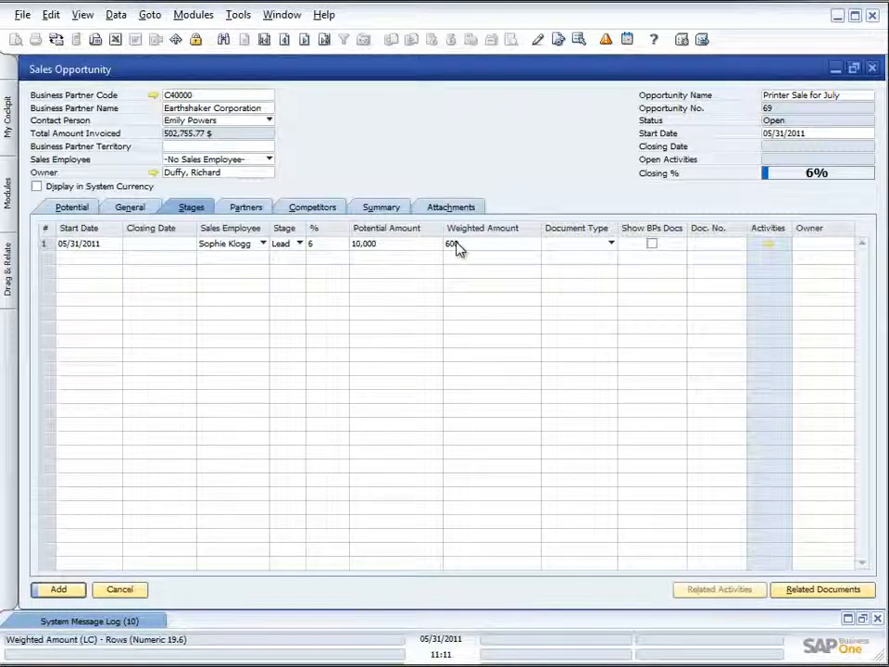
pyautogui.click(239, 211)
pyautogui.click(306, 207)
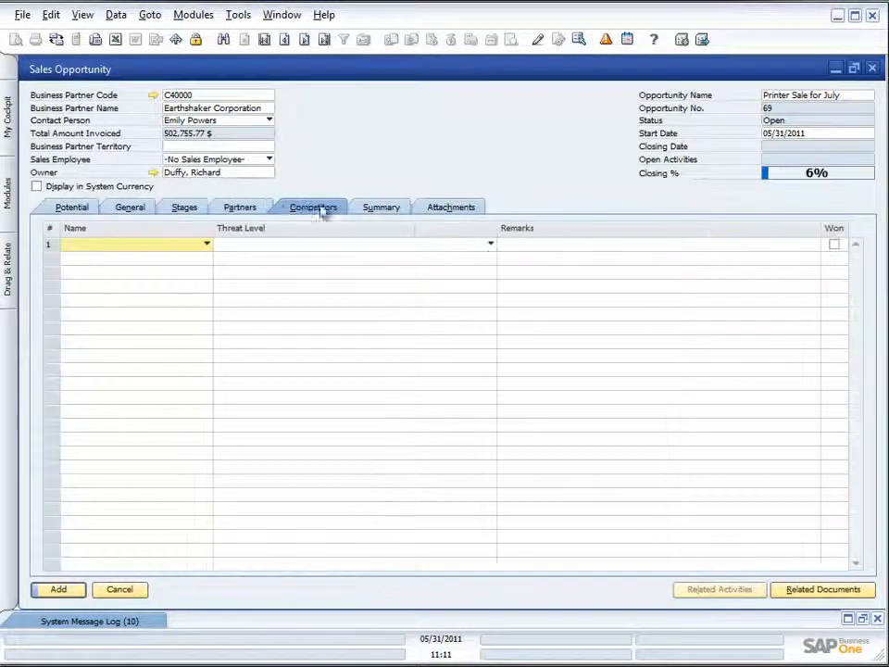
pyautogui.click(206, 246)
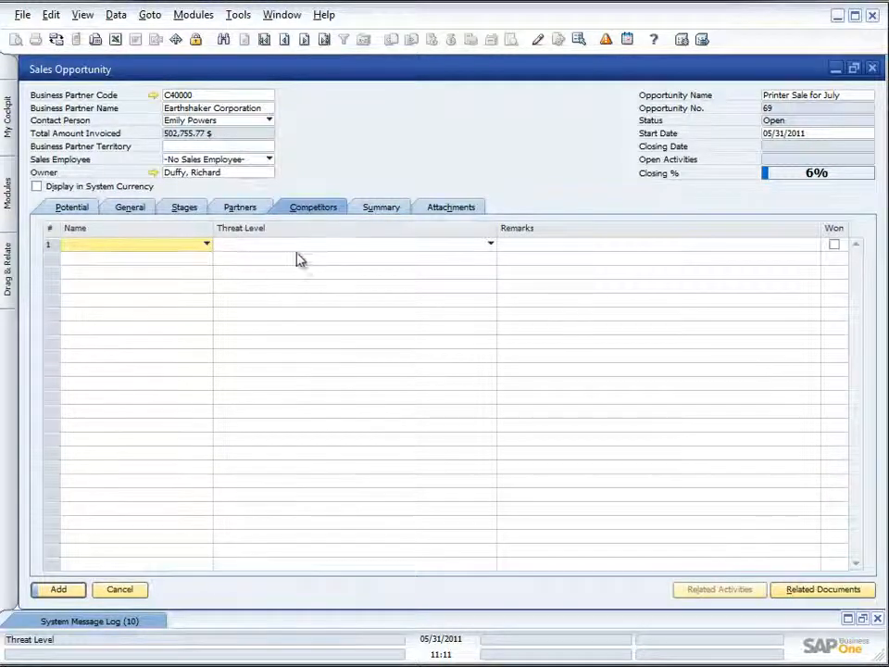
pyautogui.click(392, 210)
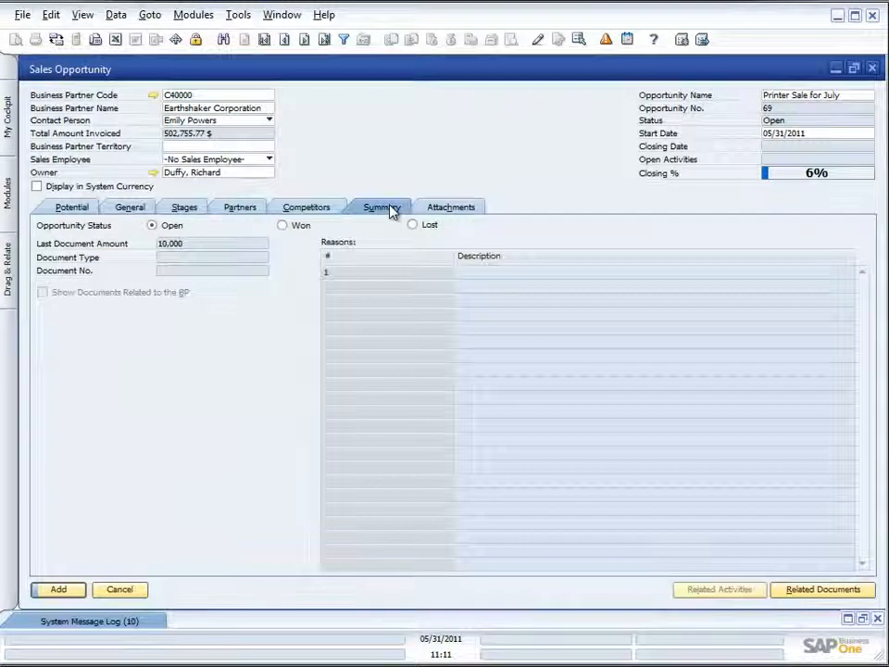
pyautogui.click(467, 209)
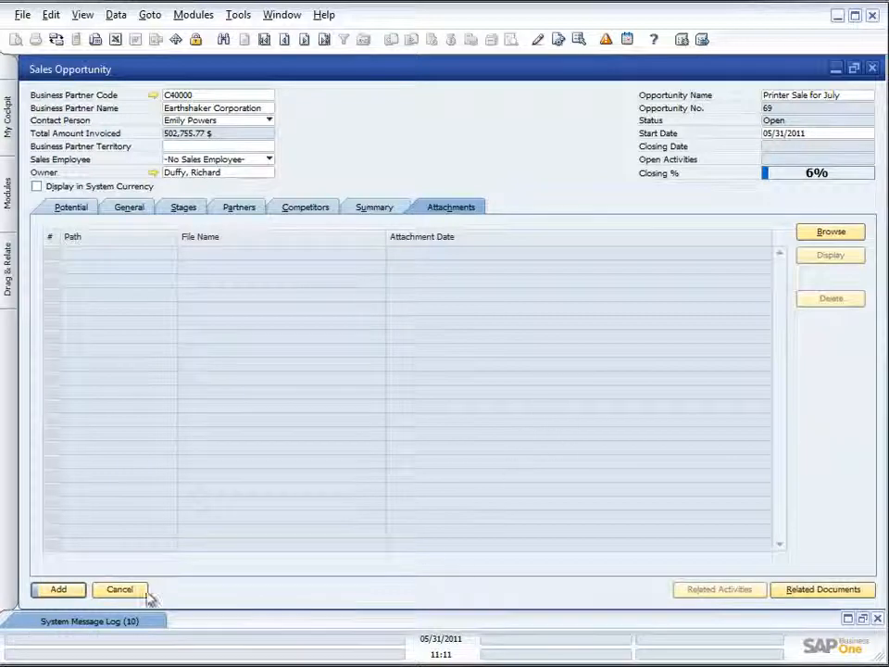
pyautogui.click(60, 590)
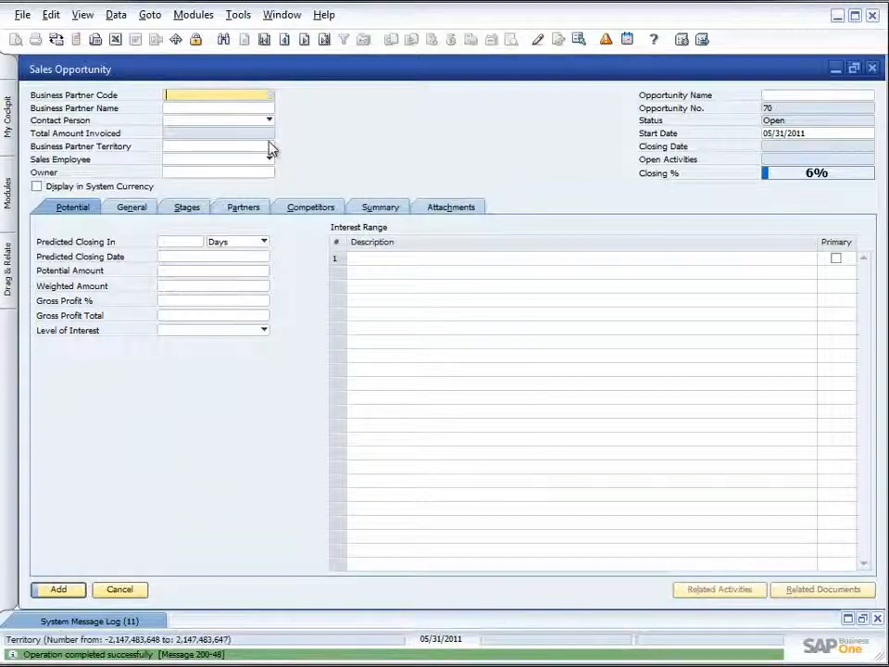
# Choose Earthshaker Corporation as the business partner and open the report of its current deals from its master data
pyautogui.click(266, 96)
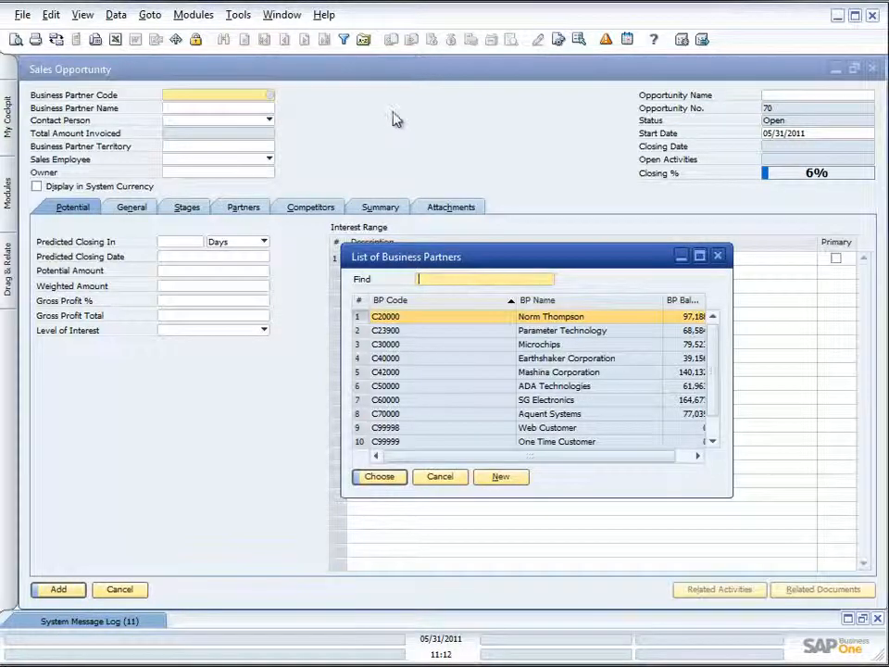
pyautogui.doubleClick(486, 364)
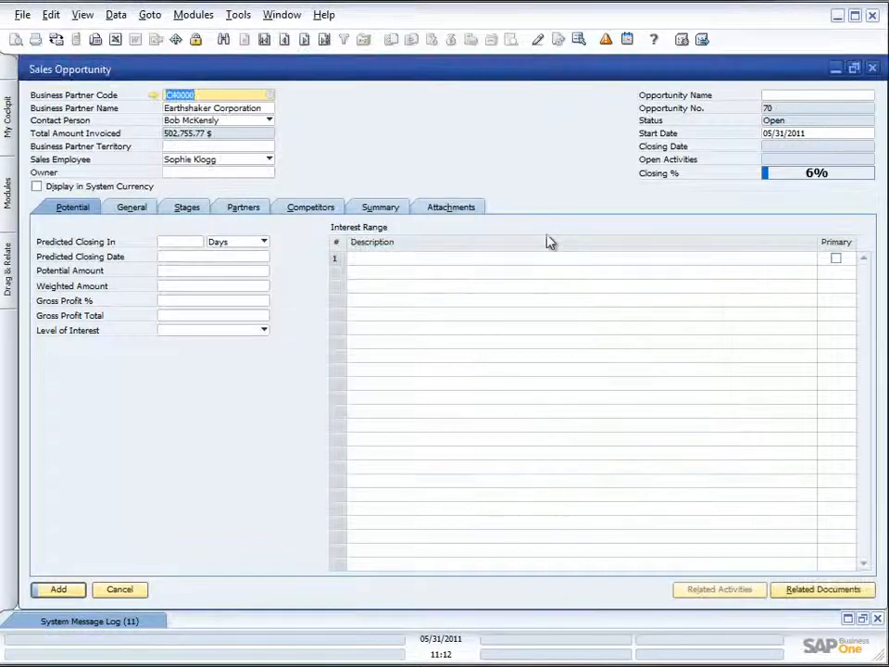
pyautogui.click(151, 95)
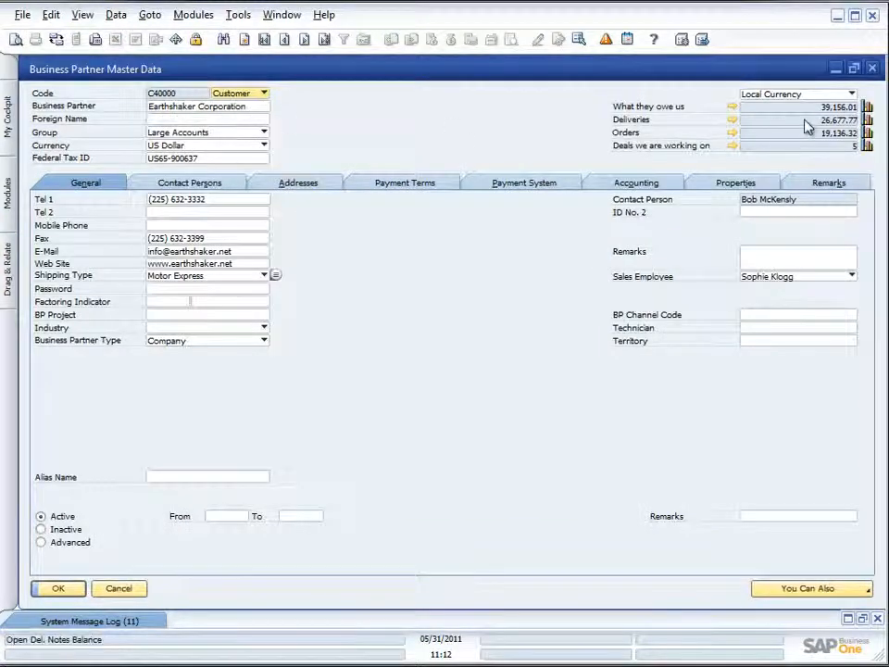
pyautogui.click(732, 147)
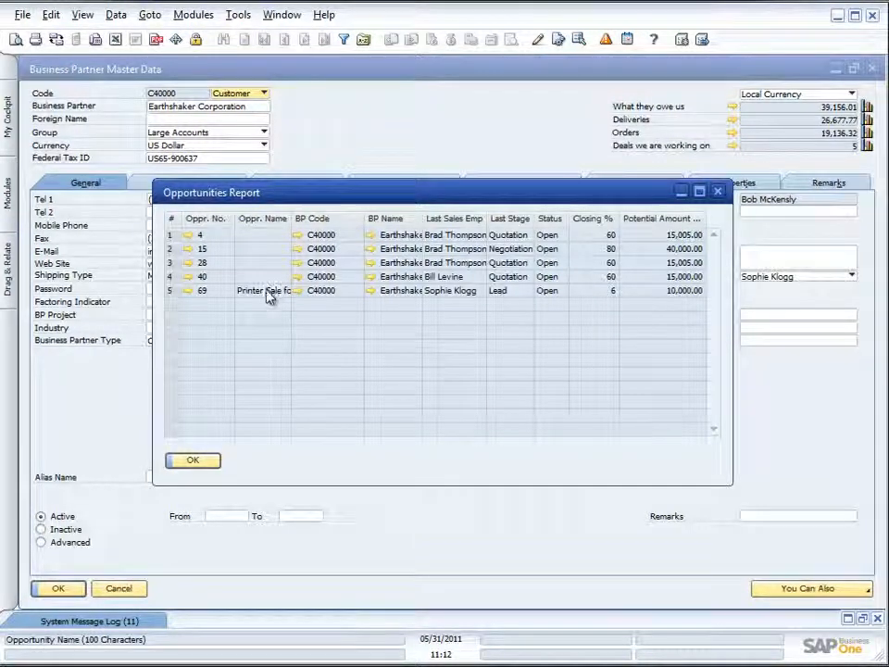
# Open the "Printer Sale for July" opportunity from the report and review its general details and stages
pyautogui.click(189, 293)
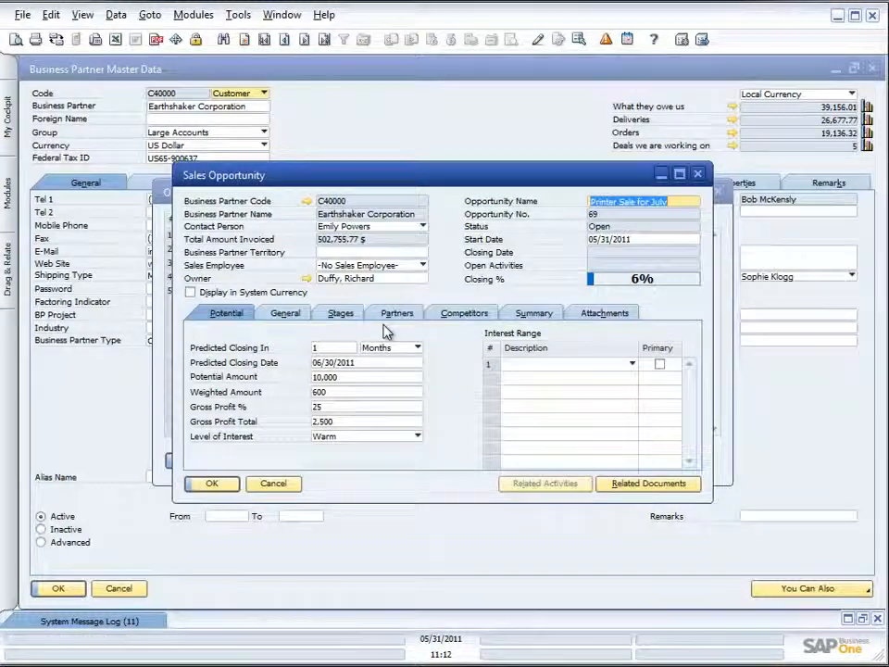
pyautogui.click(288, 314)
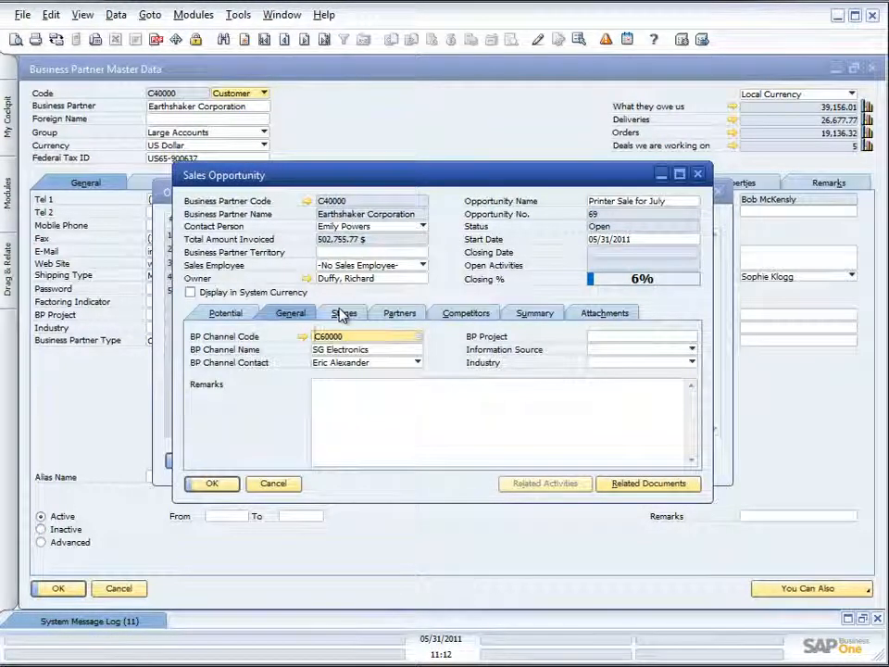
pyautogui.click(343, 314)
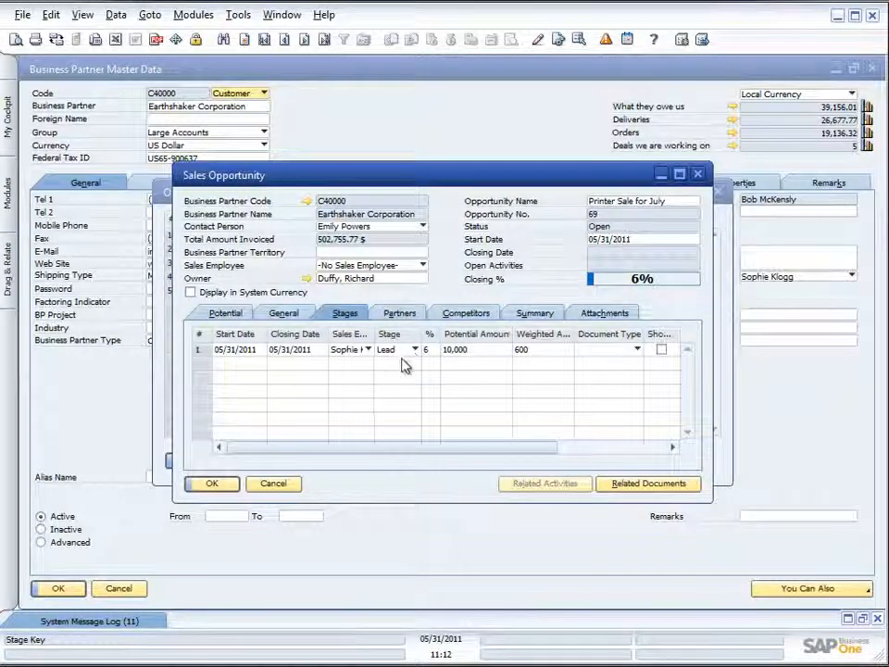
# Review the columns of the opportunity's stage row, and close the opportunity and the Opportunities Report
pyautogui.rightClick(260, 369)
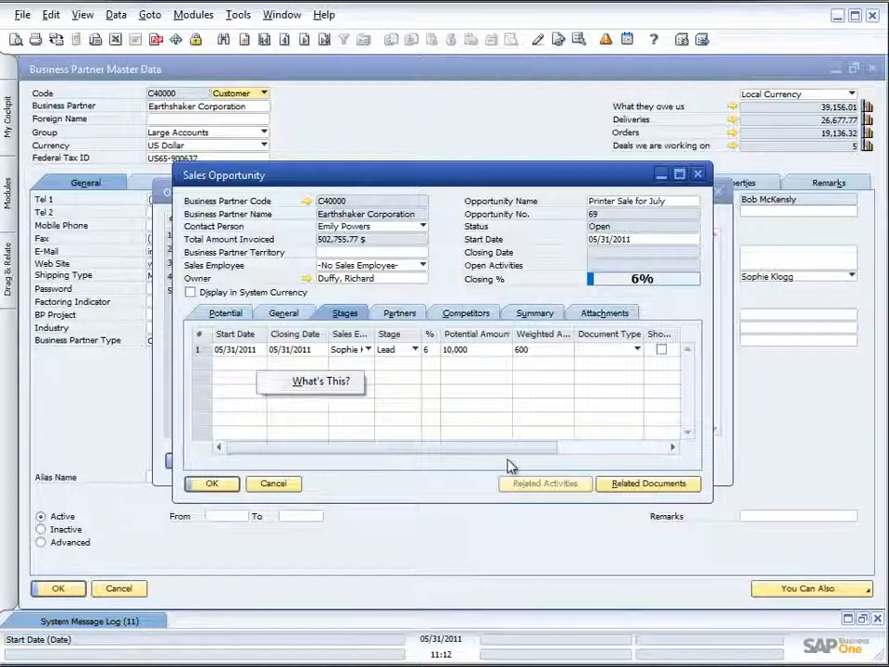
pyautogui.click(589, 452)
pyautogui.moveTo(589, 451); pyautogui.dragTo(364, 449)
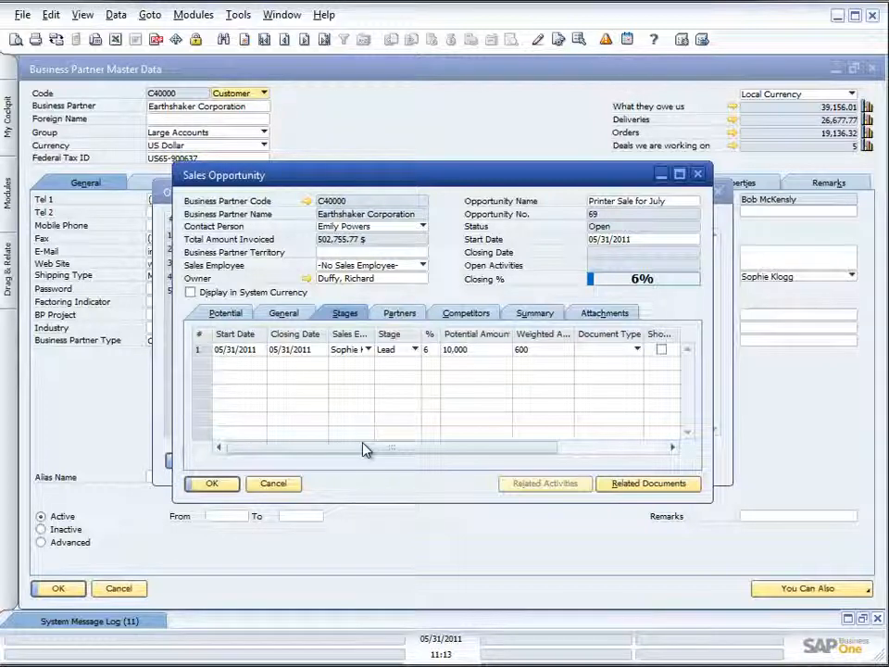
pyautogui.click(274, 485)
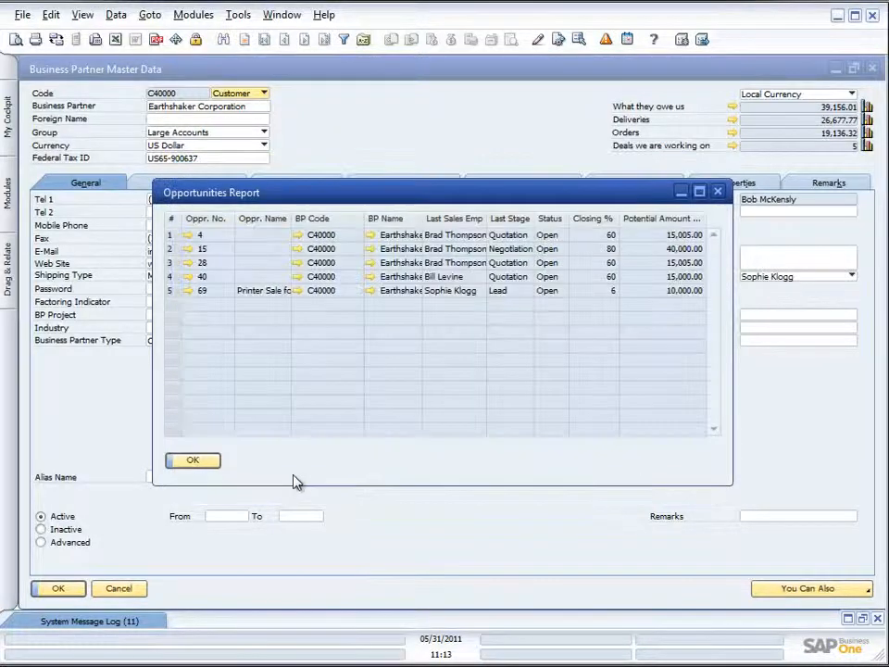
pyautogui.click(205, 462)
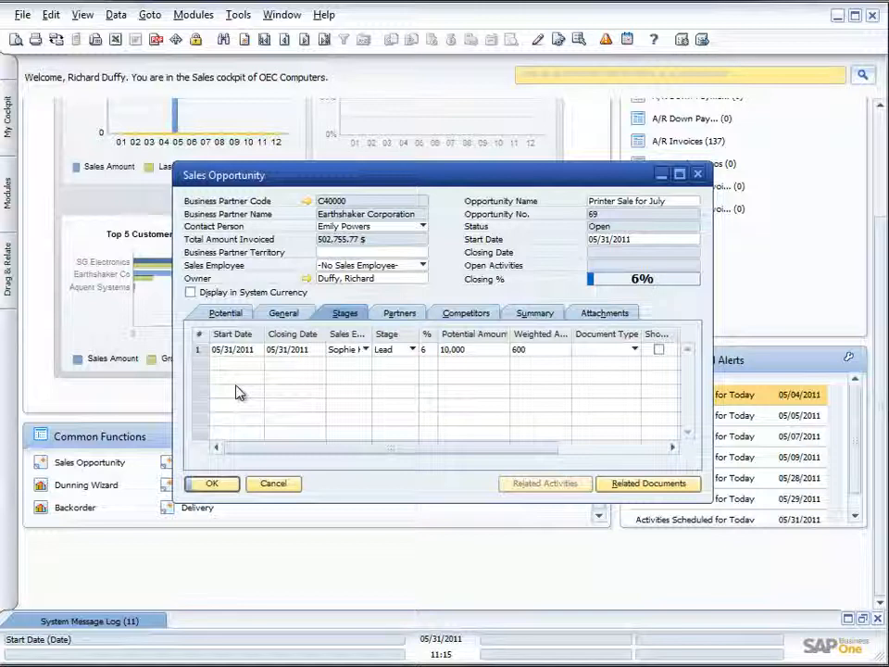
# Add a Quotation stage running from 06/01/2011 to 06/14/2011 to the opportunity, update it and close it
pyautogui.click(116, 15)
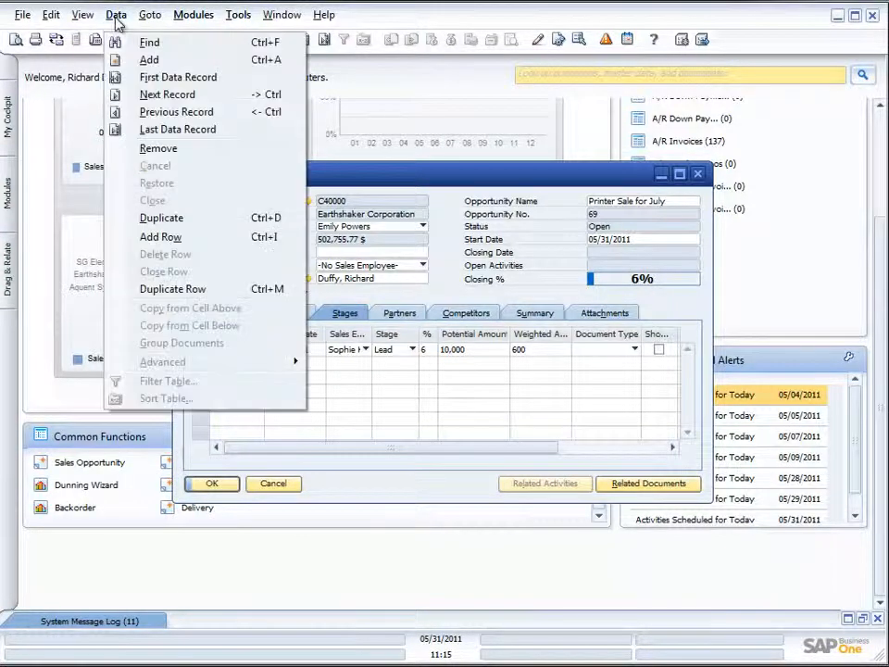
pyautogui.click(180, 239)
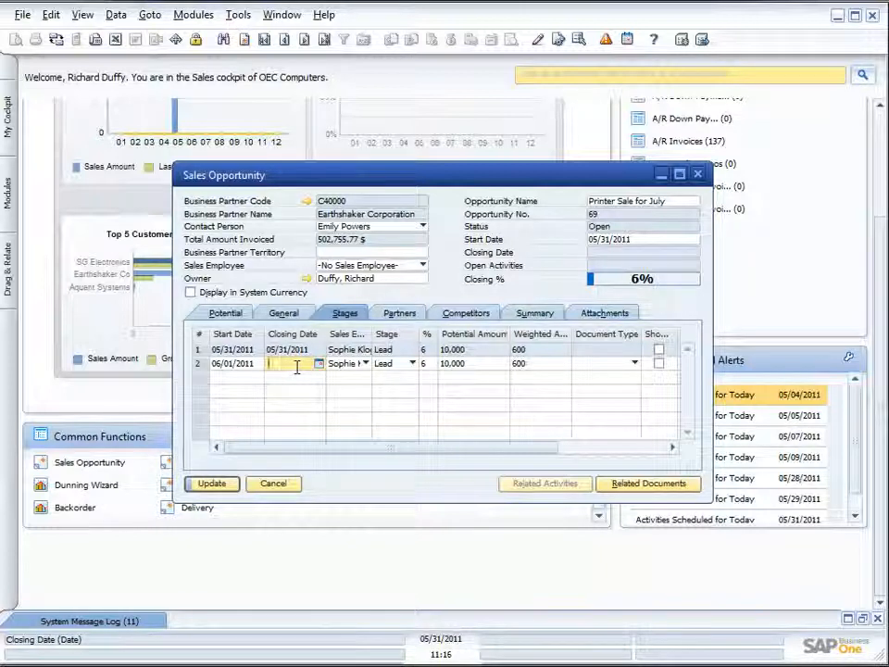
pyautogui.write('06/14/2011')
pyautogui.press('Tab')
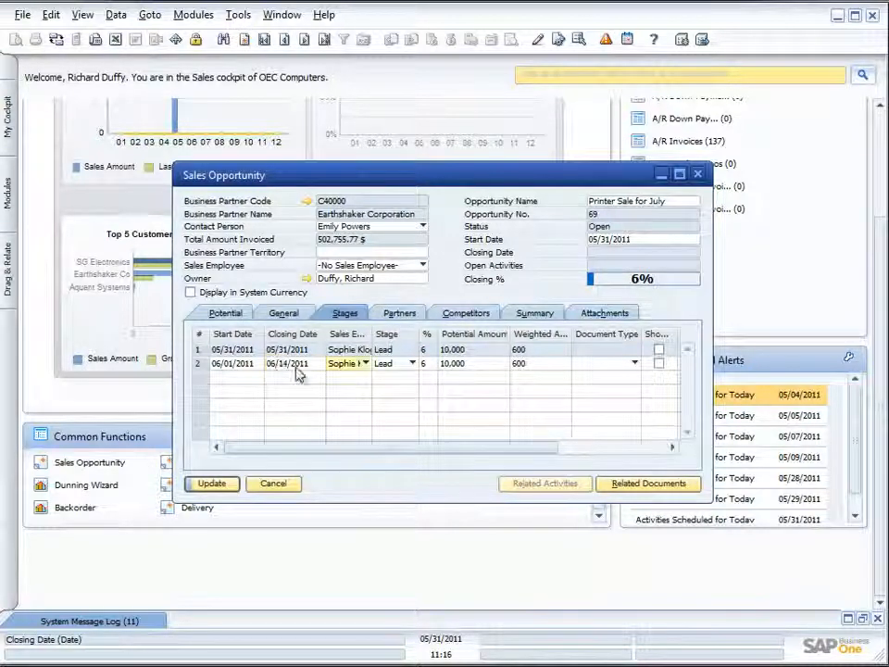
pyautogui.click(409, 363)
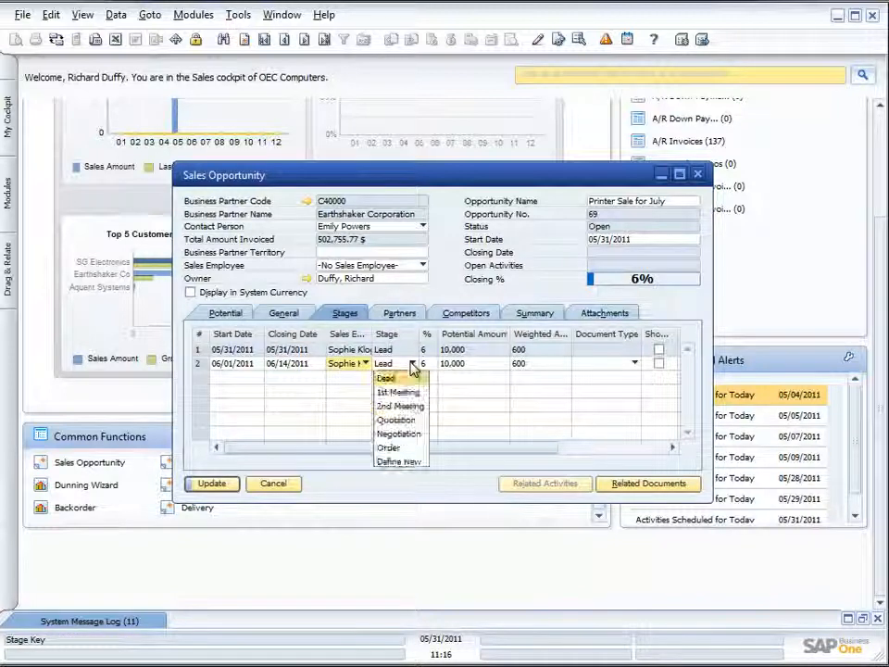
pyautogui.click(400, 422)
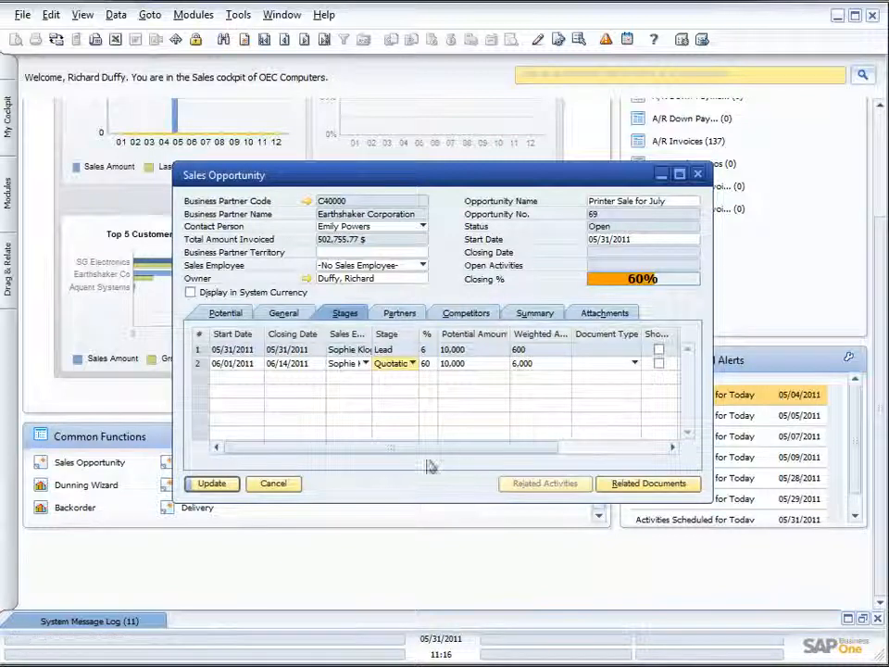
pyautogui.click(211, 484)
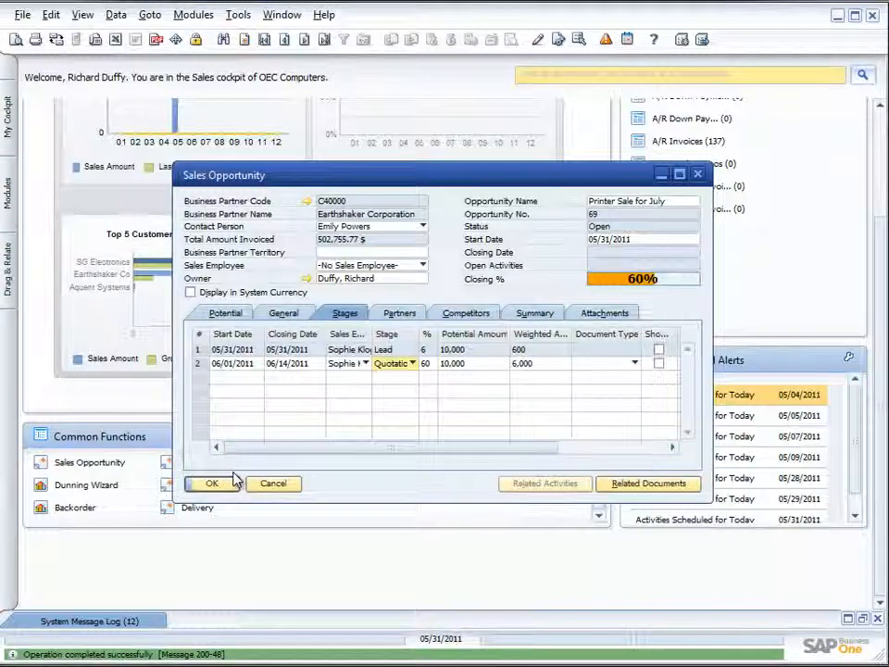
pyautogui.click(233, 483)
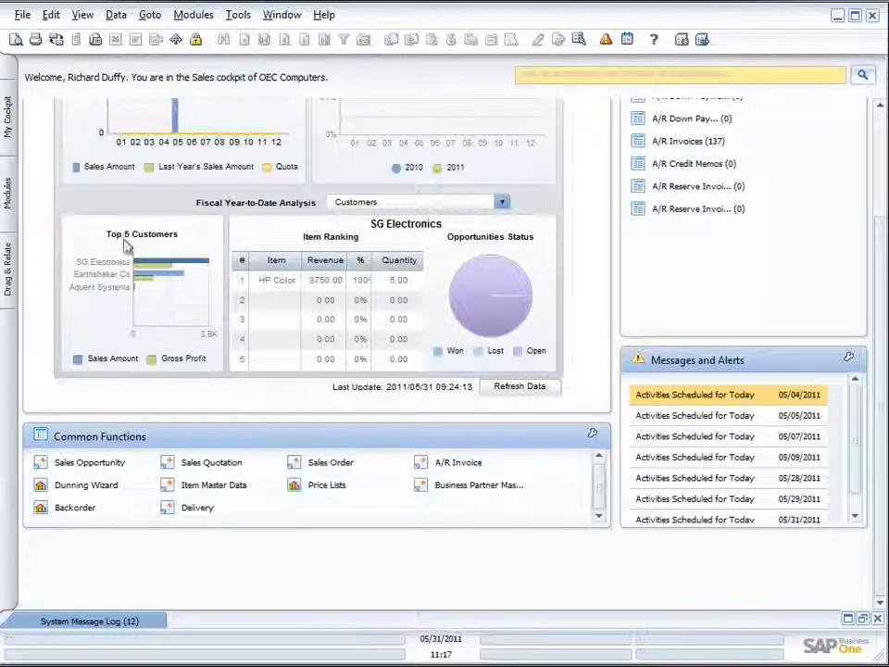
# Open the selection criteria of the Stage Analysis report for sales opportunities
pyautogui.click(9, 195)
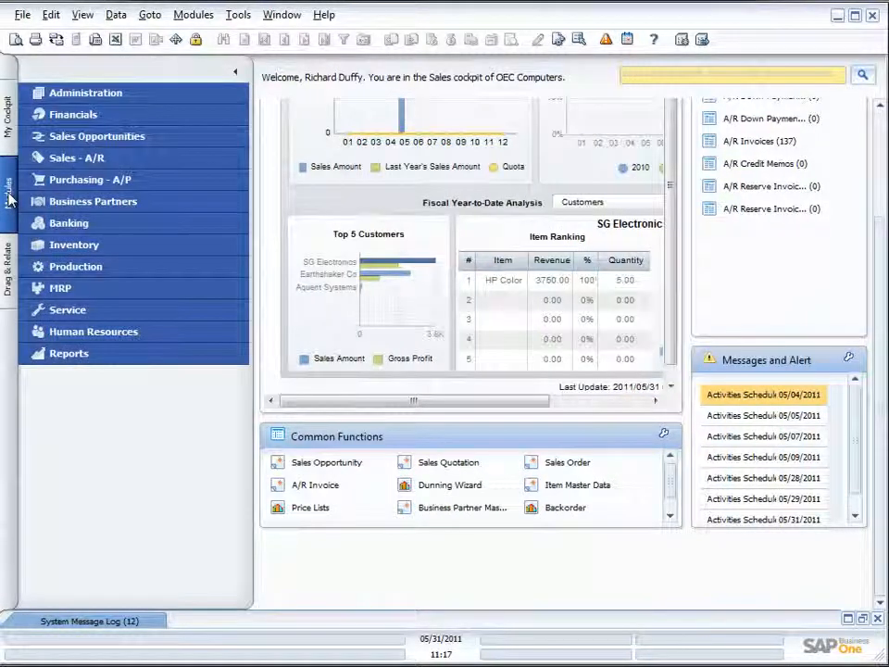
pyautogui.click(85, 139)
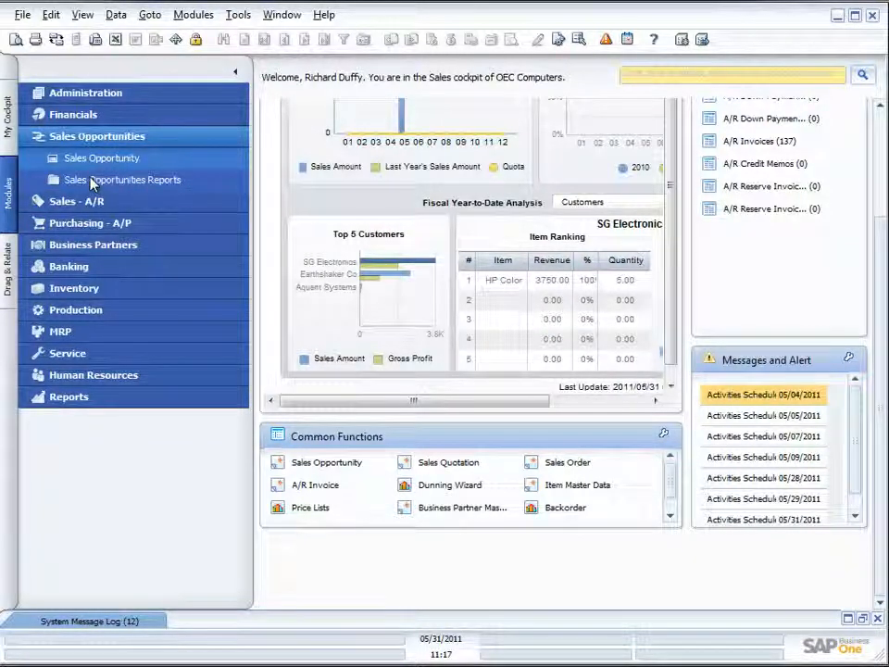
pyautogui.click(91, 181)
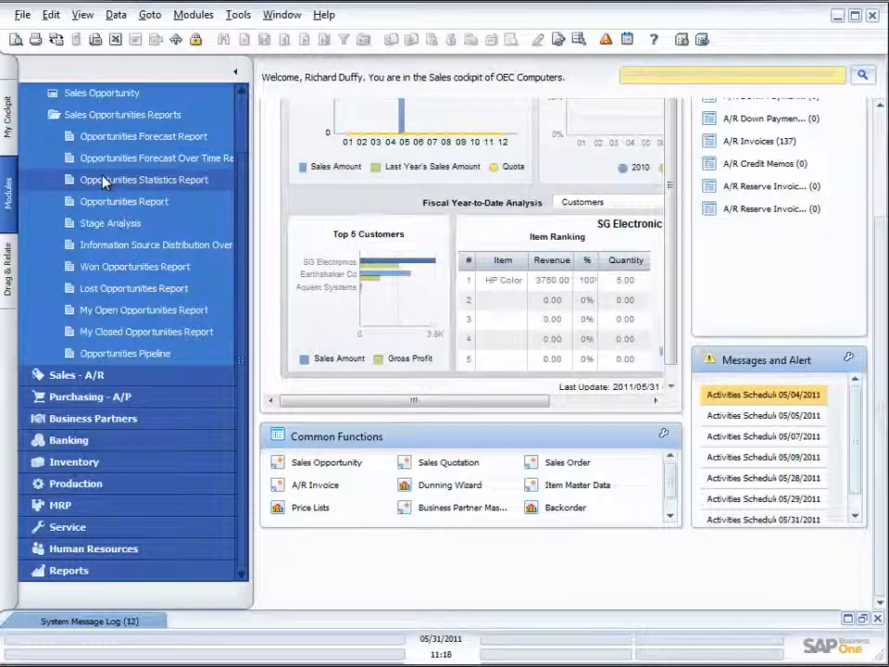
pyautogui.click(99, 228)
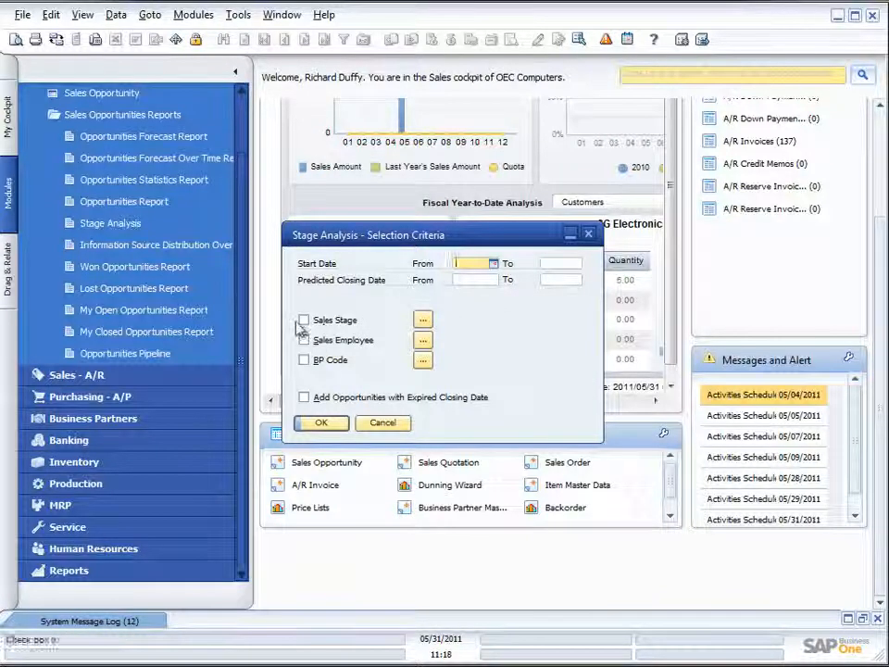
# Try restricting the stage analysis to the Quotation stage and to one sales employee, and clear both filters
pyautogui.click(422, 319)
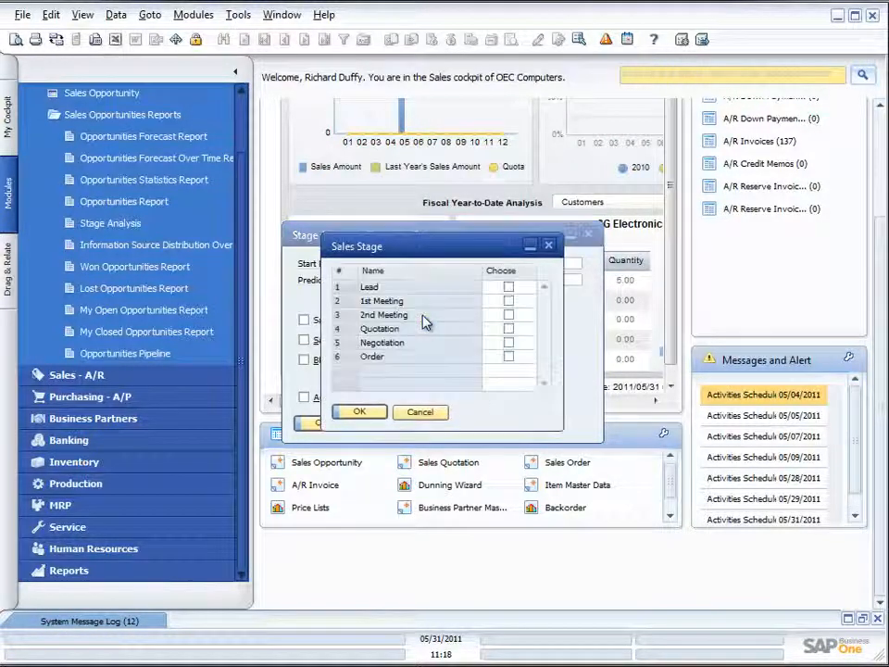
pyautogui.click(509, 330)
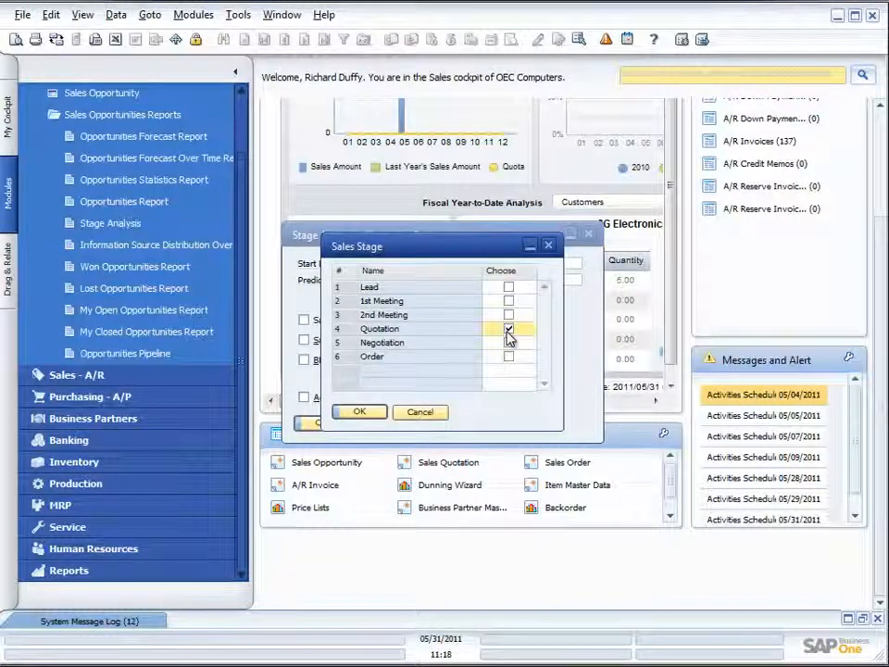
pyautogui.click(359, 411)
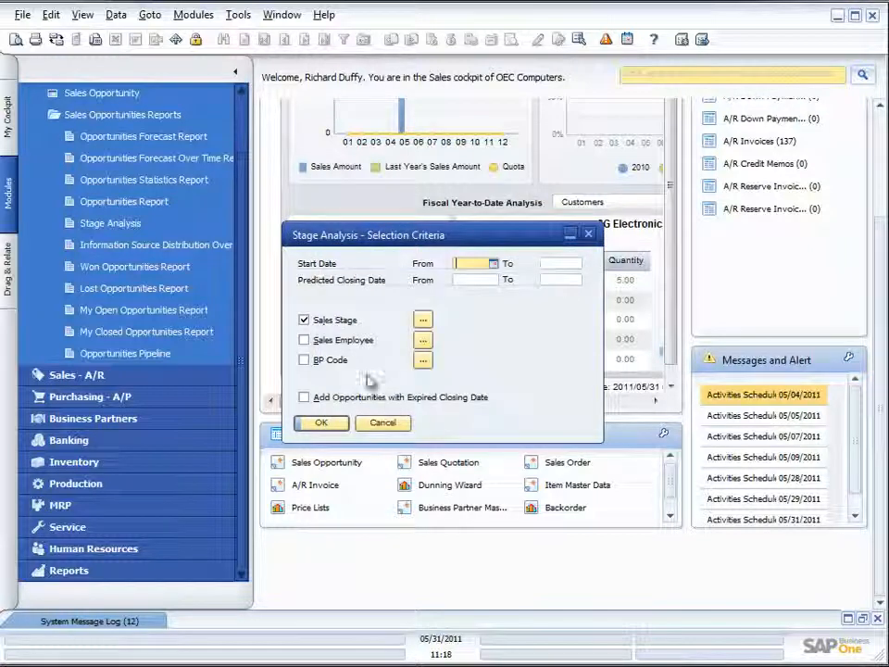
pyautogui.click(305, 320)
pyautogui.click(423, 340)
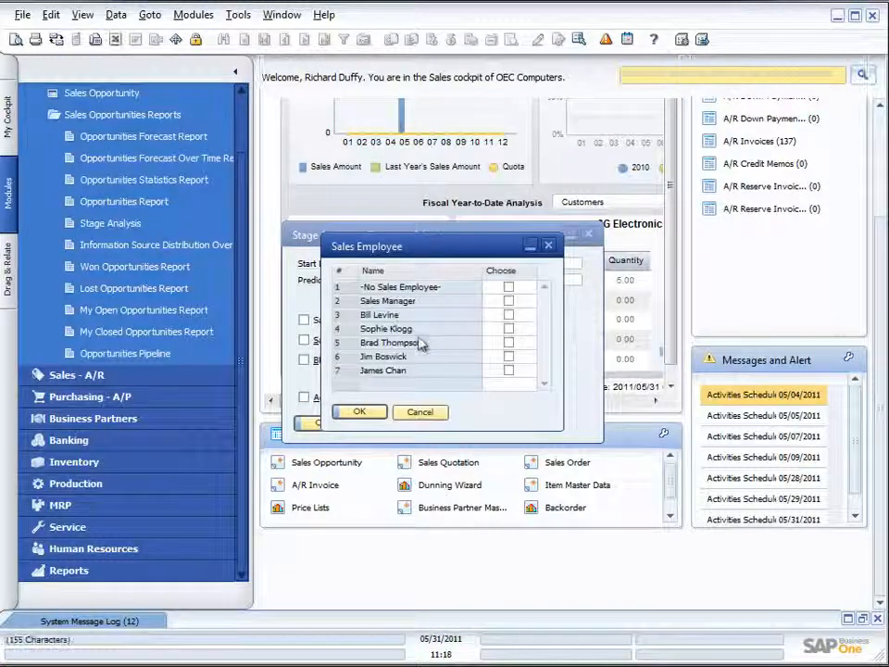
pyautogui.click(509, 329)
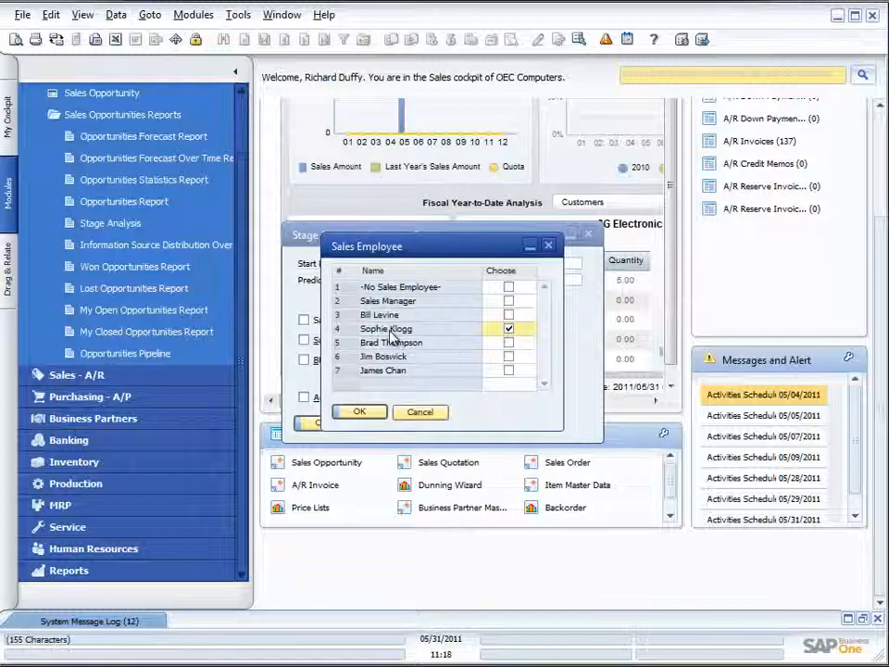
pyautogui.click(508, 329)
pyautogui.click(359, 412)
pyautogui.click(303, 340)
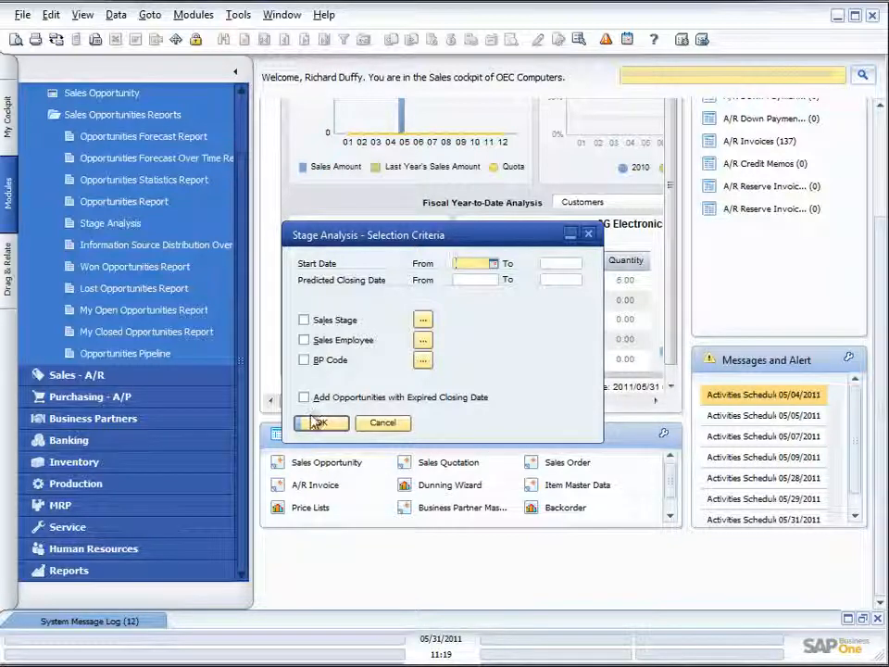
# Run the stage analysis without filters, and reposition and enlarge its window to show the graph with its legend
pyautogui.click(320, 424)
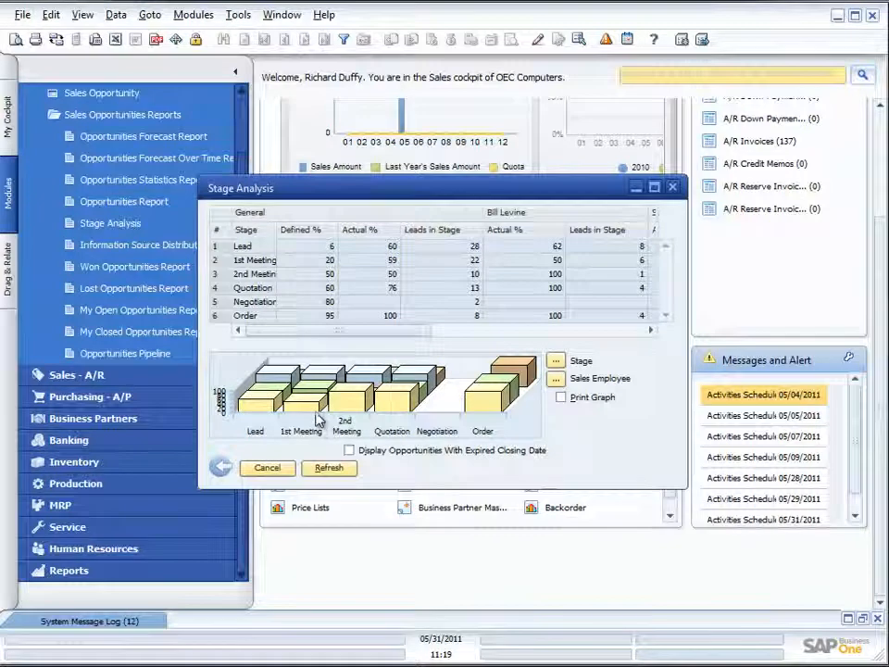
pyautogui.moveTo(328, 195); pyautogui.dragTo(320, 154)
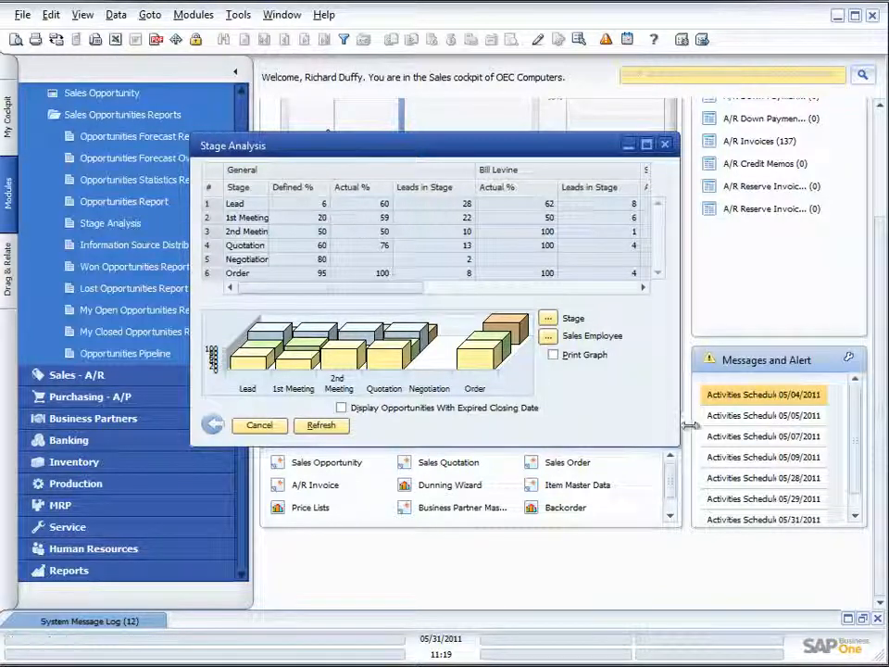
pyautogui.moveTo(677, 443); pyautogui.dragTo(826, 459)
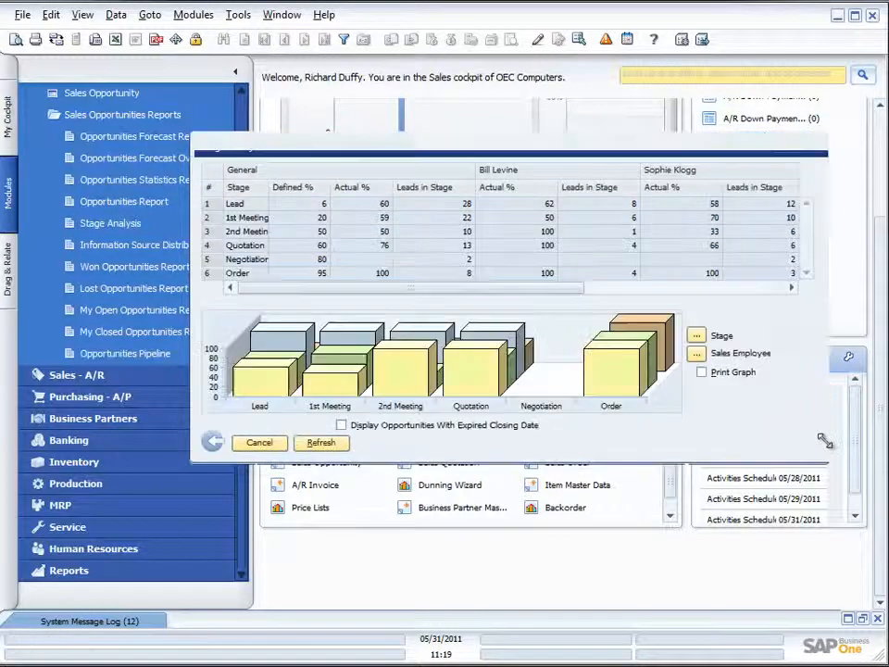
pyautogui.moveTo(544, 148); pyautogui.dragTo(368, 122)
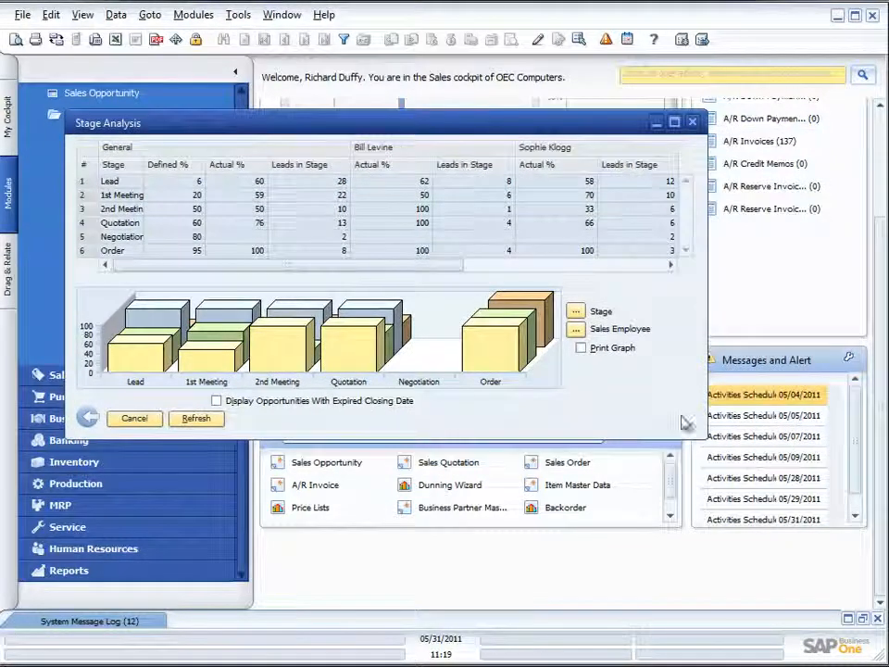
pyautogui.moveTo(701, 435); pyautogui.dragTo(818, 482)
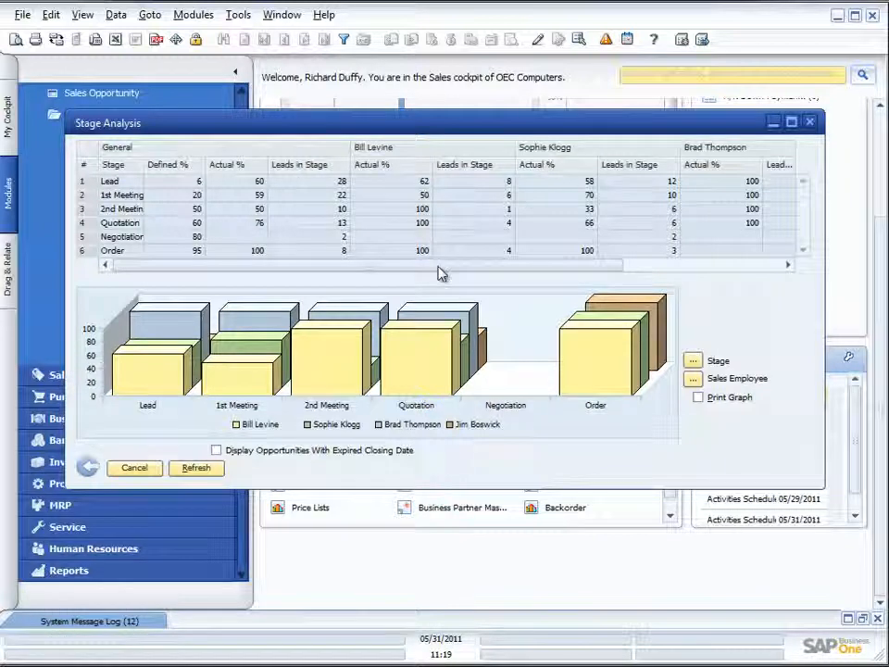
# Preview the printed Stage Analysis Report without the graph, read it through to the Order stage and close it
pyautogui.click(16, 39)
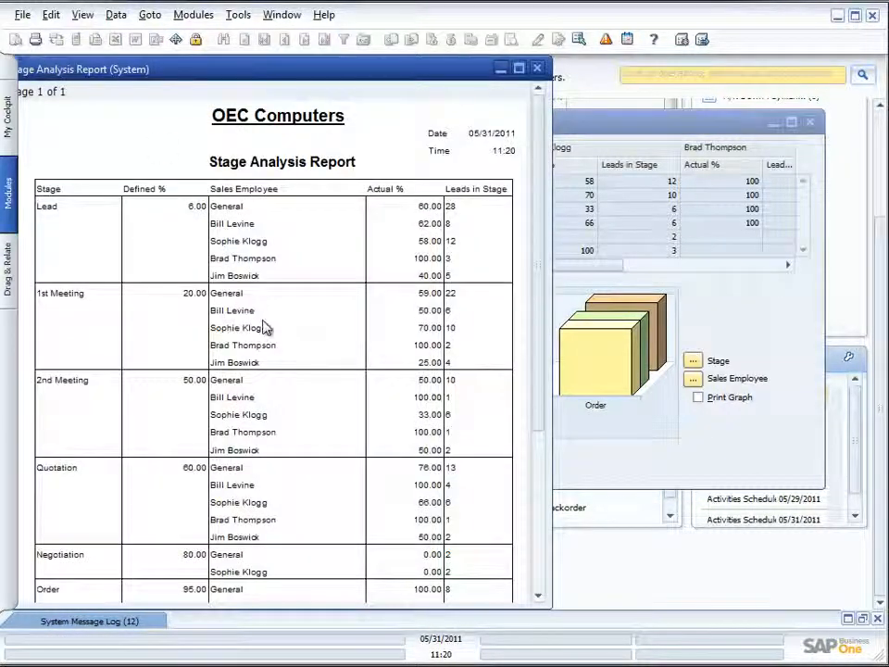
pyautogui.scroll(-1, 266, 326)
pyautogui.scroll(-2, 264, 328)
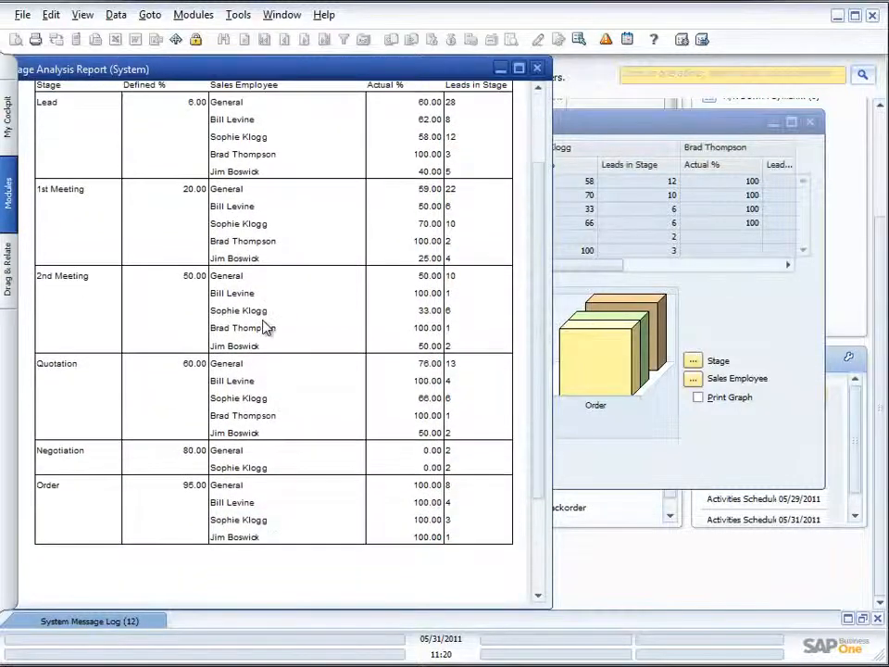
pyautogui.click(537, 69)
# Include the graph in the stage analysis printout and check it at the end of the print preview
pyautogui.click(698, 397)
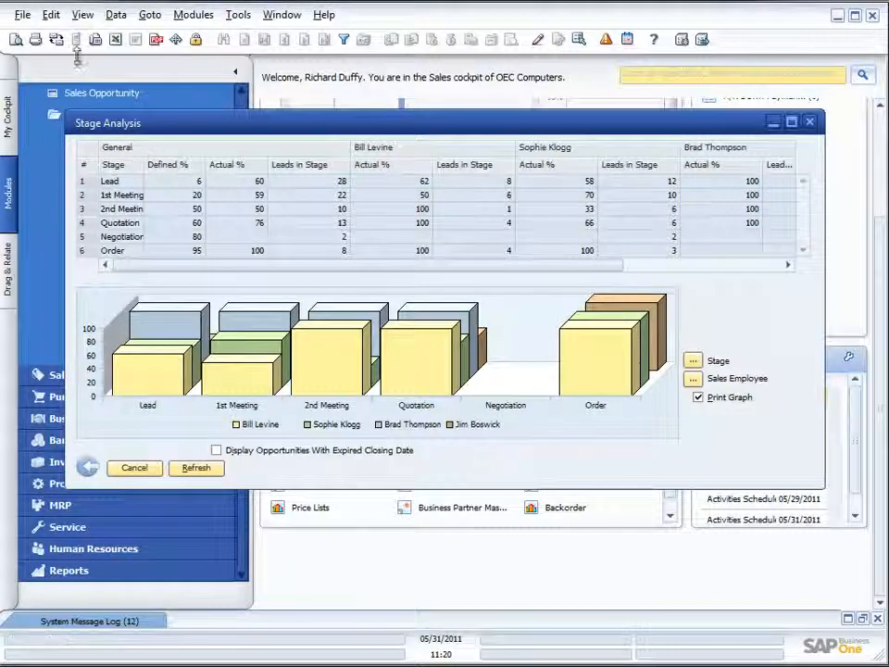
pyautogui.click(15, 39)
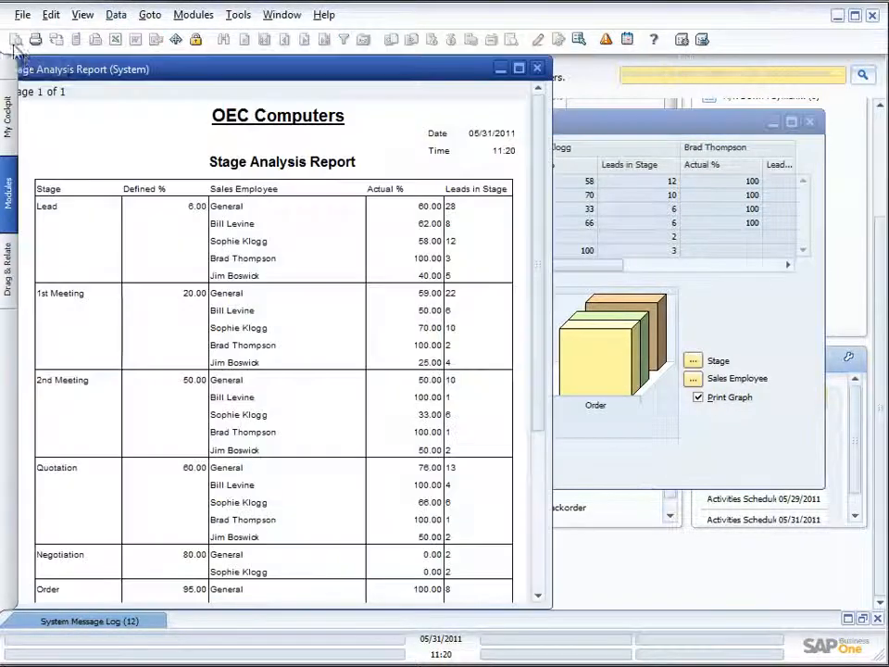
pyautogui.scroll(-2, 256, 361)
pyautogui.scroll(-4, 262, 361)
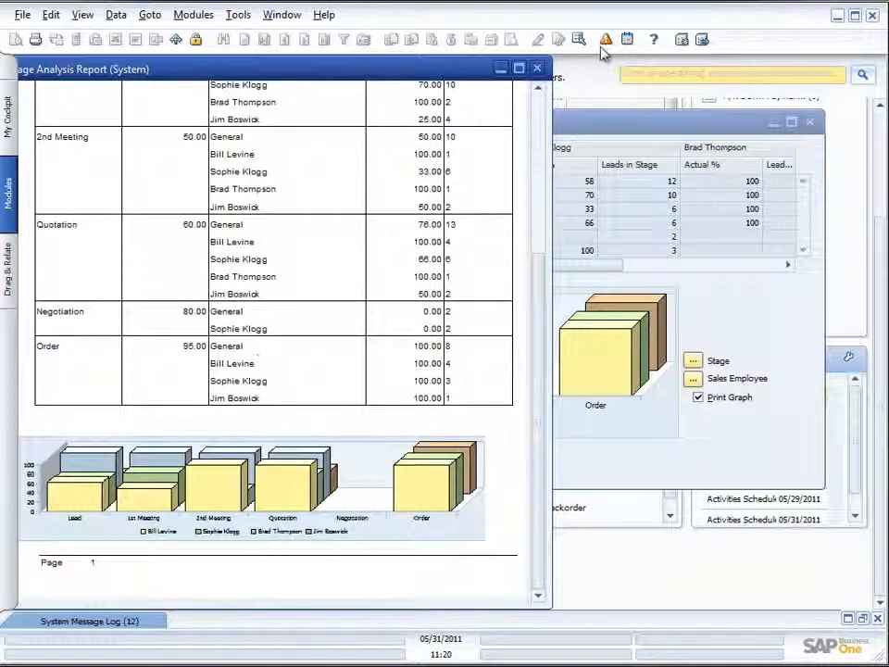
pyautogui.click(537, 68)
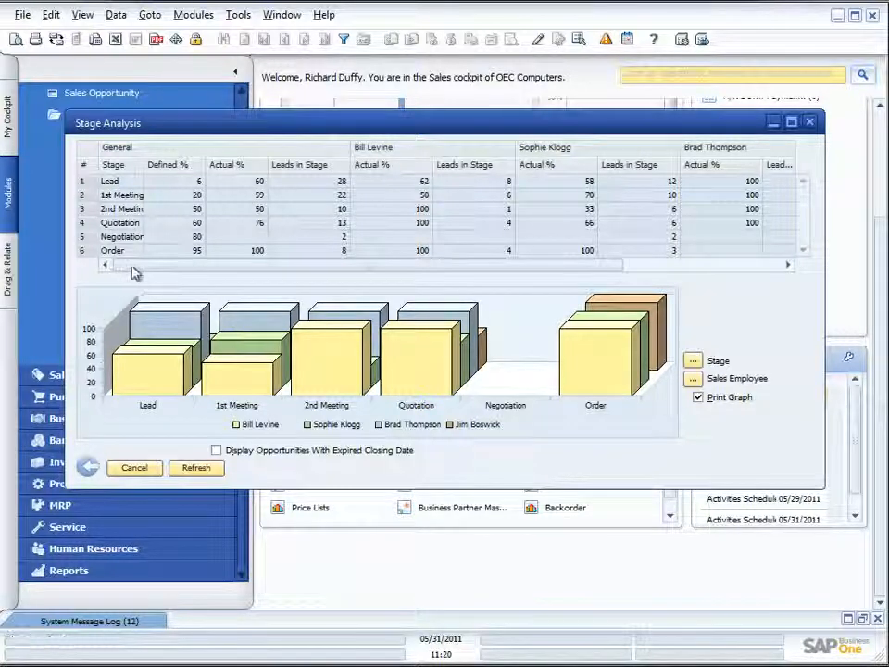
# Open the detailed analysis of the Quotation stage and refresh it with an interval of 7 days
pyautogui.doubleClick(117, 224)
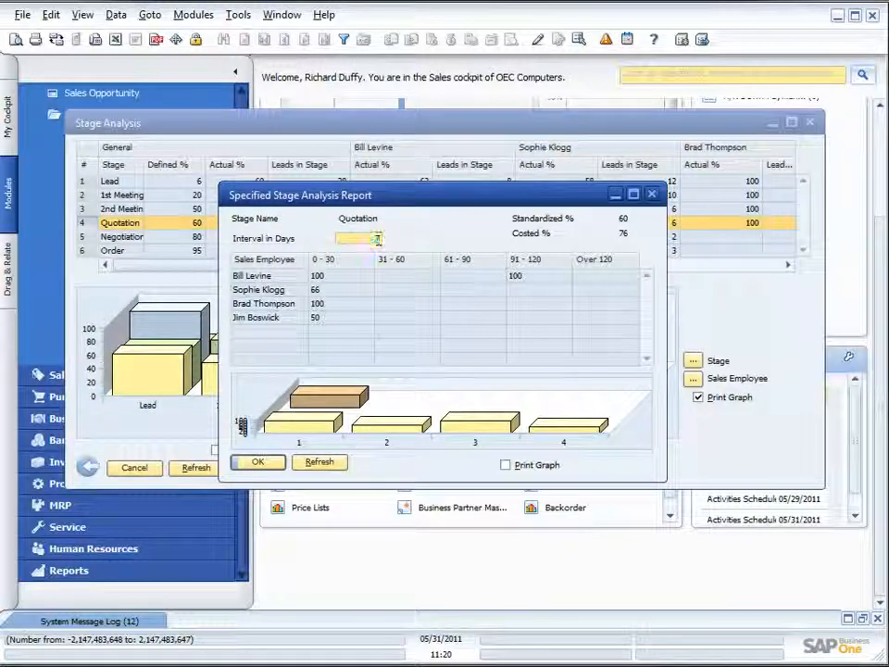
pyautogui.write('7')
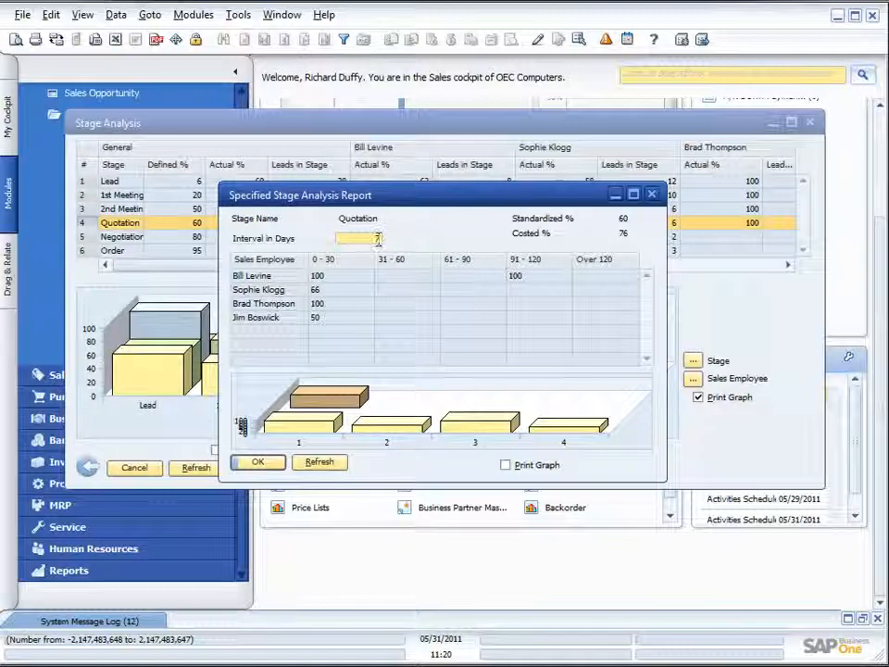
pyautogui.click(327, 471)
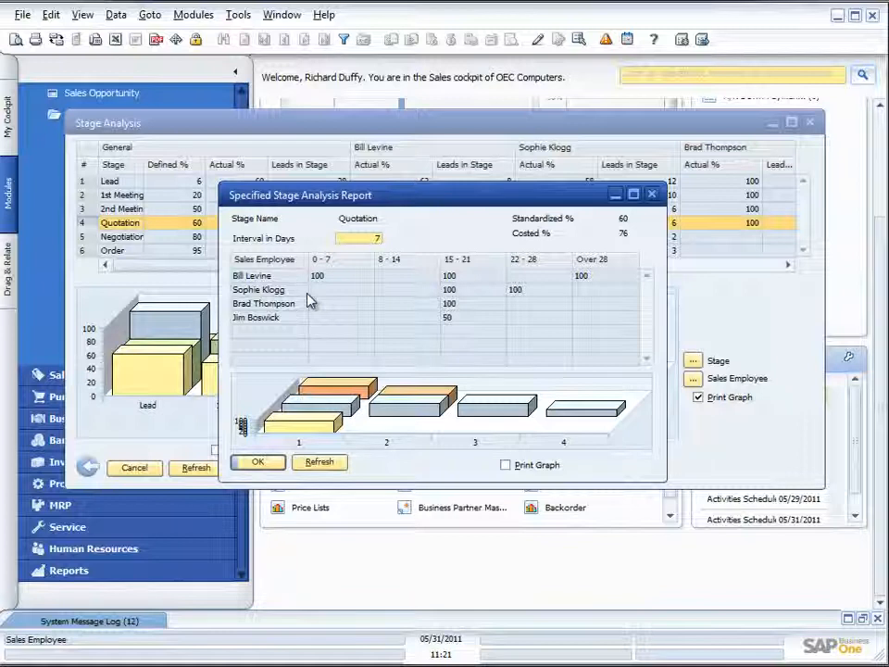
# Close the detailed Quotation analysis, return to the stage analysis selection criteria and rerun the report without filters
pyautogui.click(652, 193)
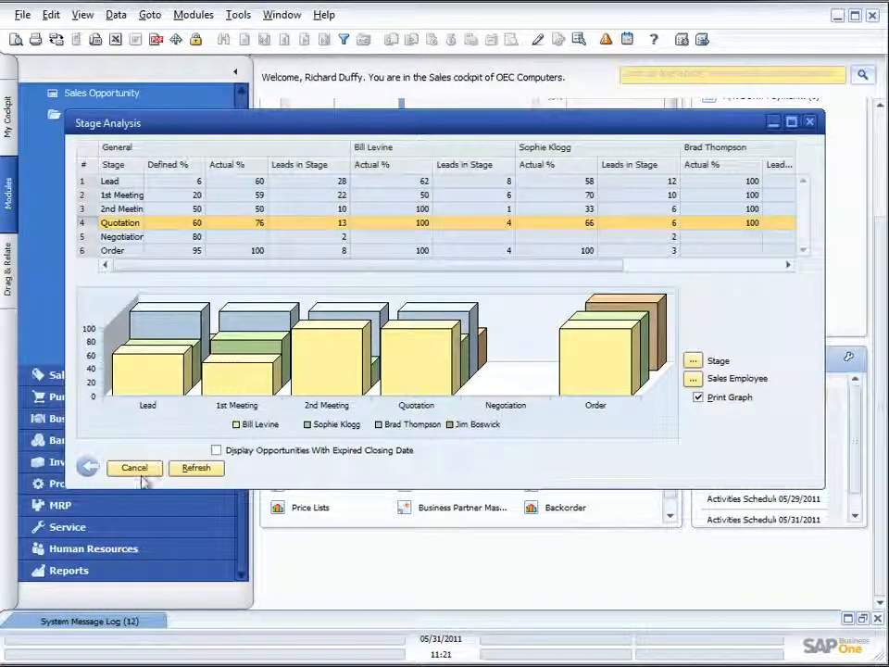
pyautogui.click(88, 467)
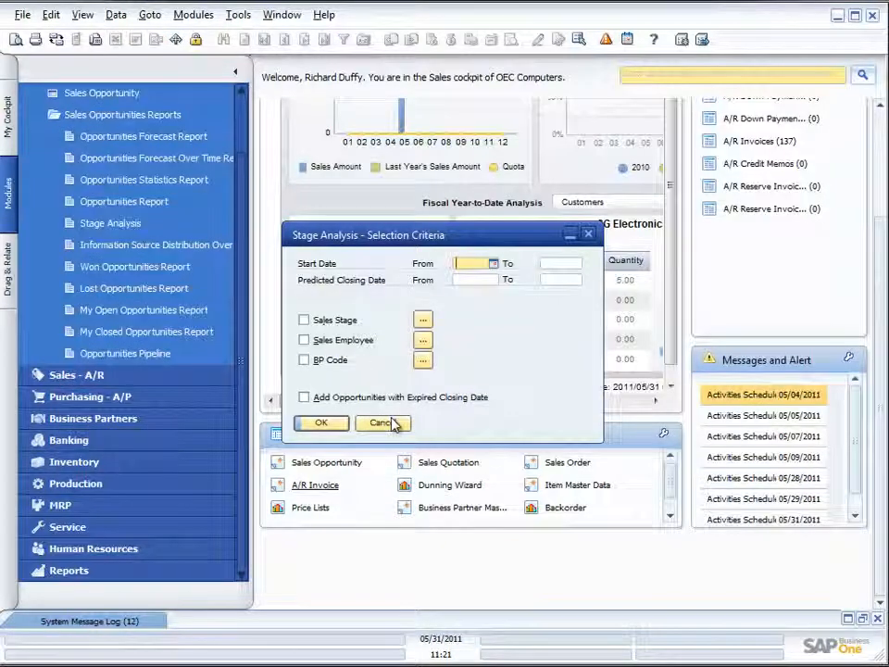
pyautogui.click(320, 423)
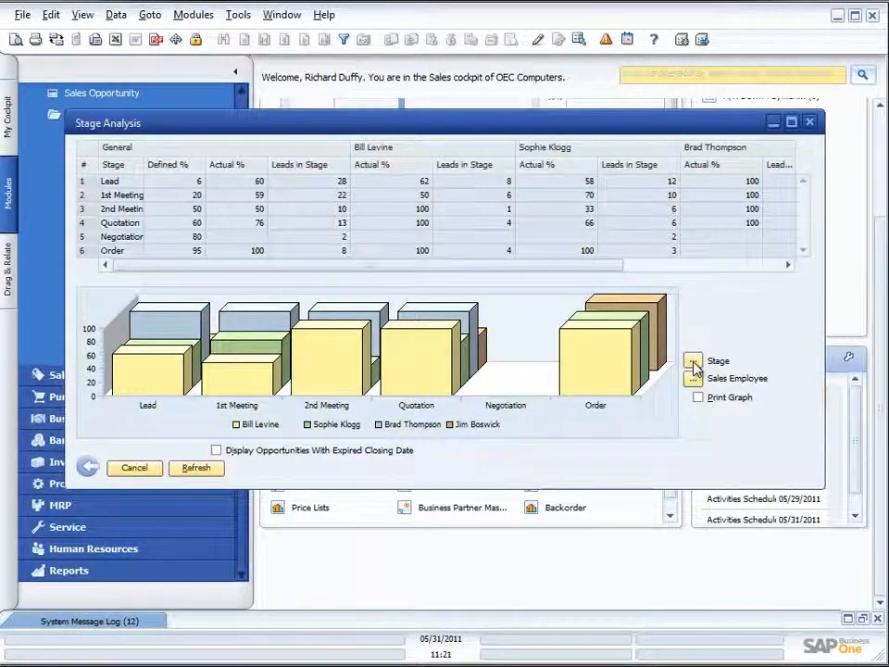
# Limit the stage analysis to the Lead and Quotation stages and refresh the report
pyautogui.click(694, 363)
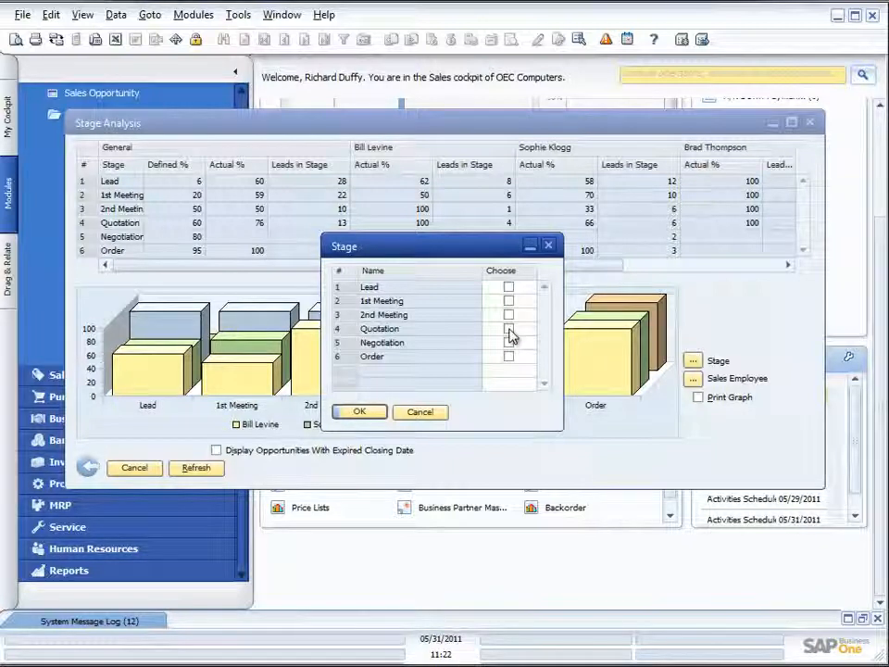
pyautogui.click(510, 331)
pyautogui.click(508, 287)
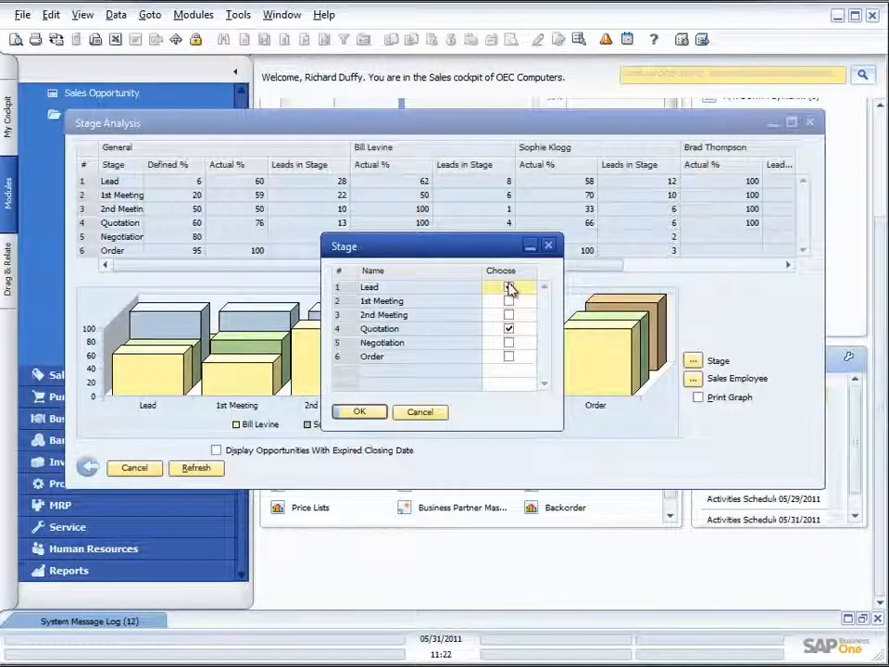
pyautogui.click(374, 413)
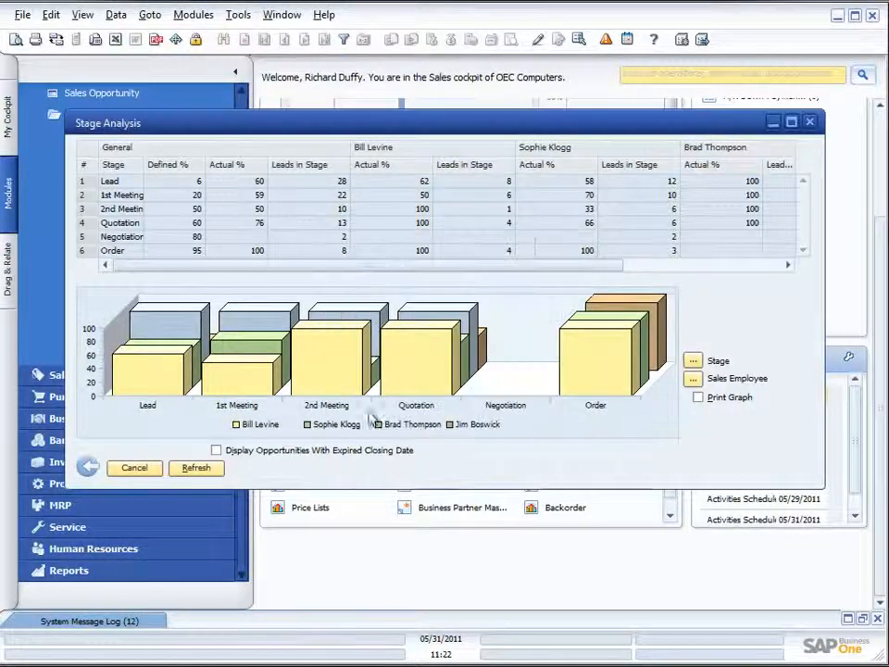
pyautogui.click(202, 470)
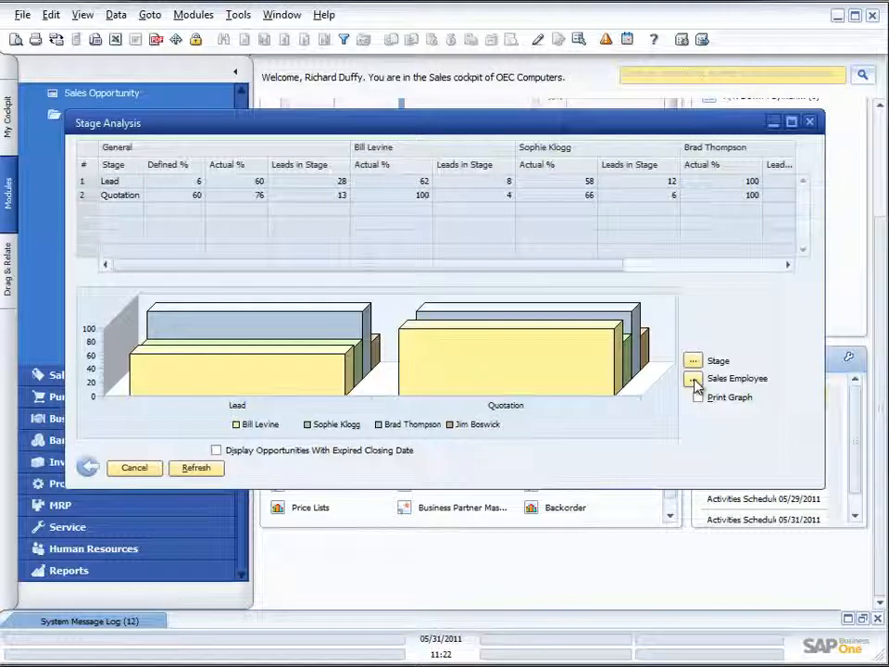
# Limit the stage analysis to the fourth sales employee in the selection list and refresh the report
pyautogui.click(693, 380)
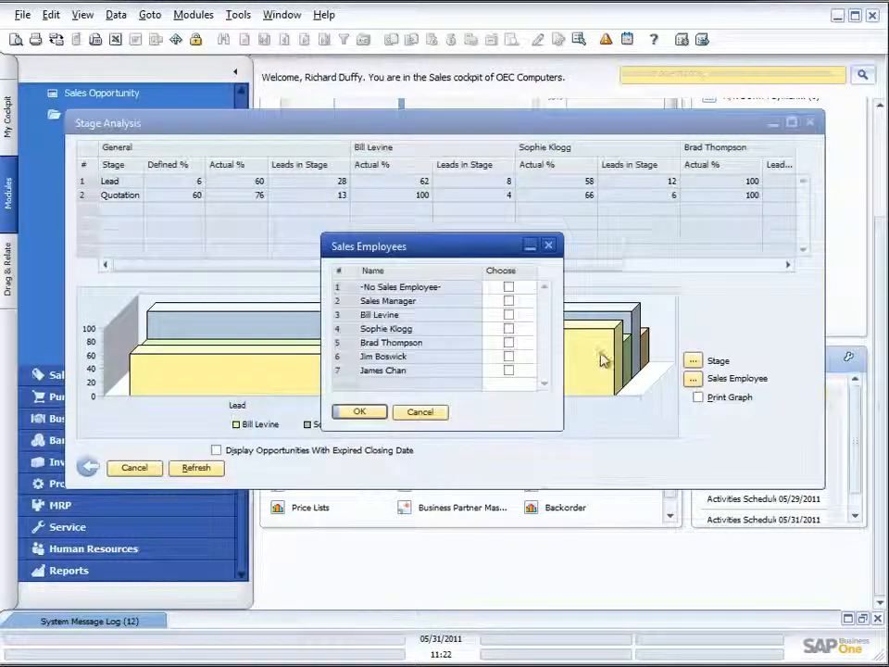
pyautogui.click(508, 328)
pyautogui.click(361, 412)
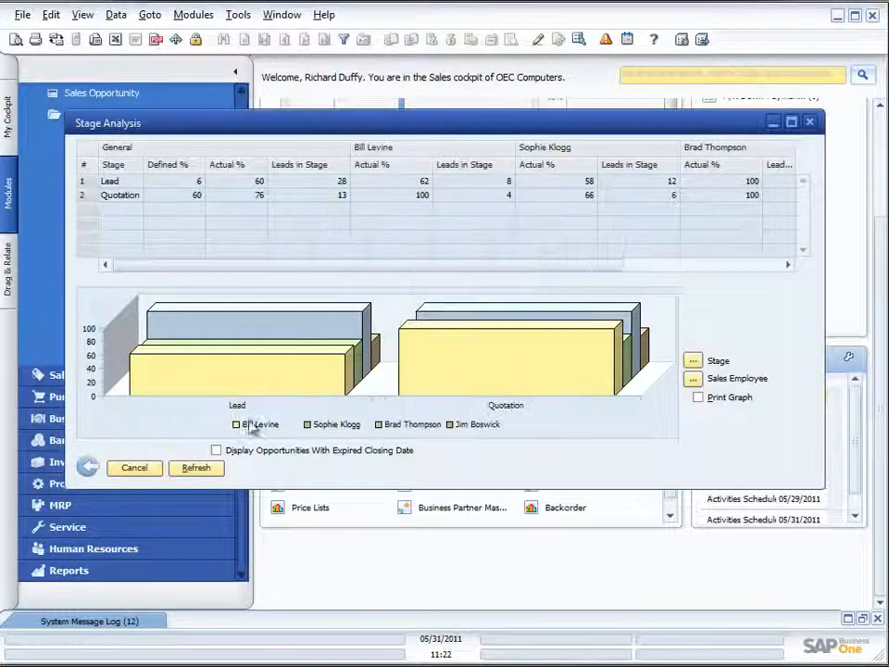
pyautogui.click(196, 468)
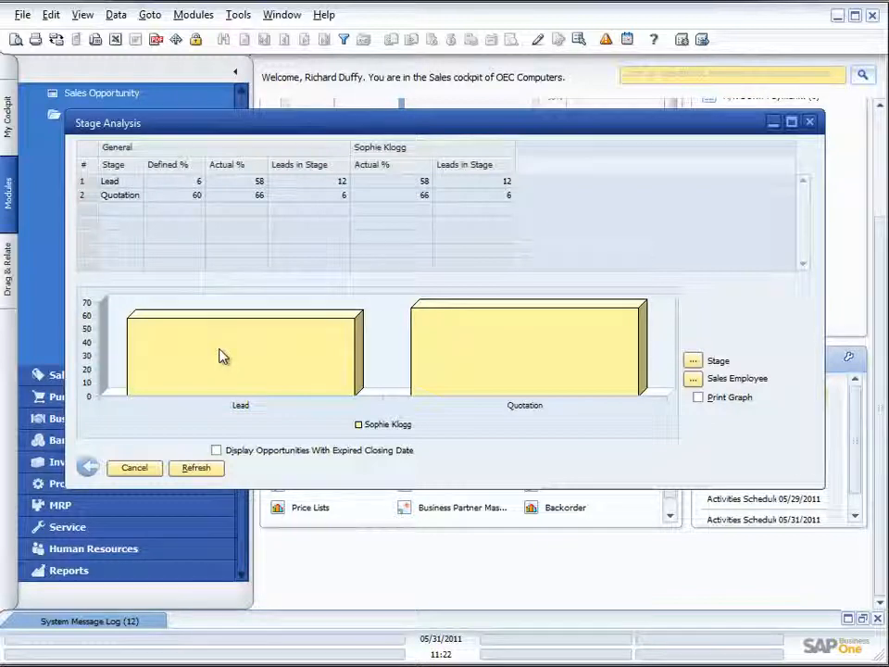
# Drill down from the Quotation stage to the sales employee's opportunity list and widen its window to show all columns
pyautogui.doubleClick(129, 197)
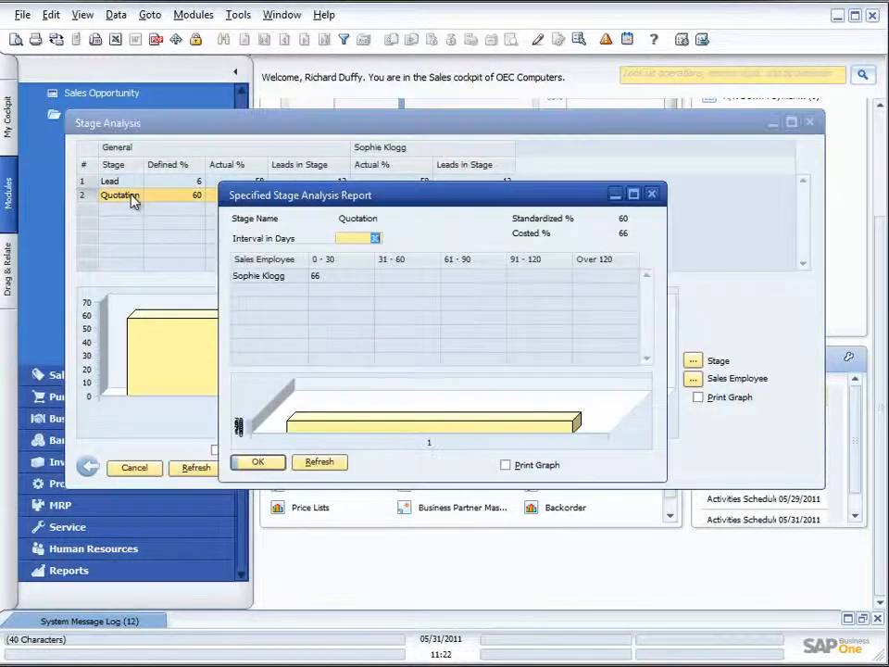
pyautogui.doubleClick(266, 276)
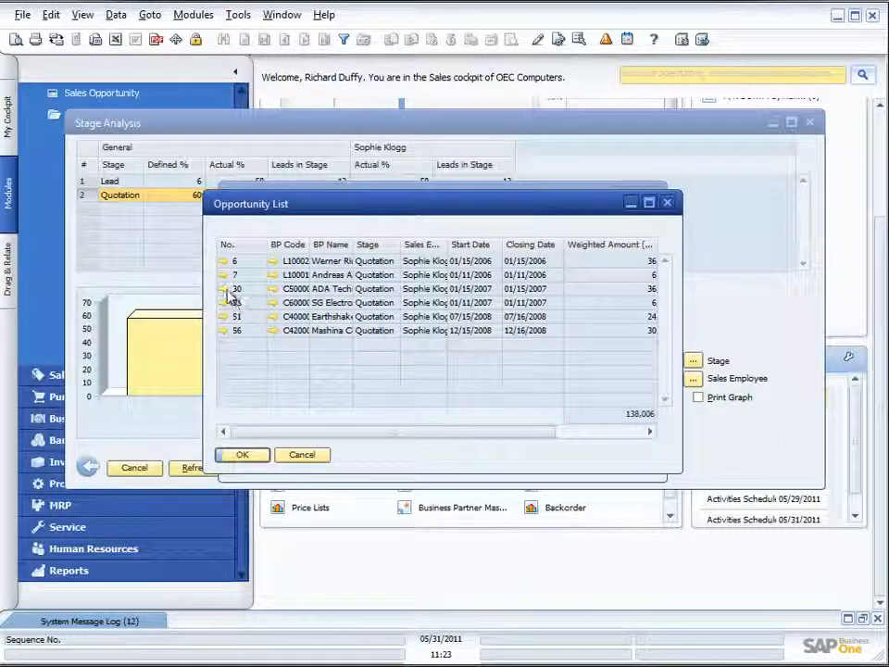
pyautogui.moveTo(679, 428); pyautogui.dragTo(798, 417)
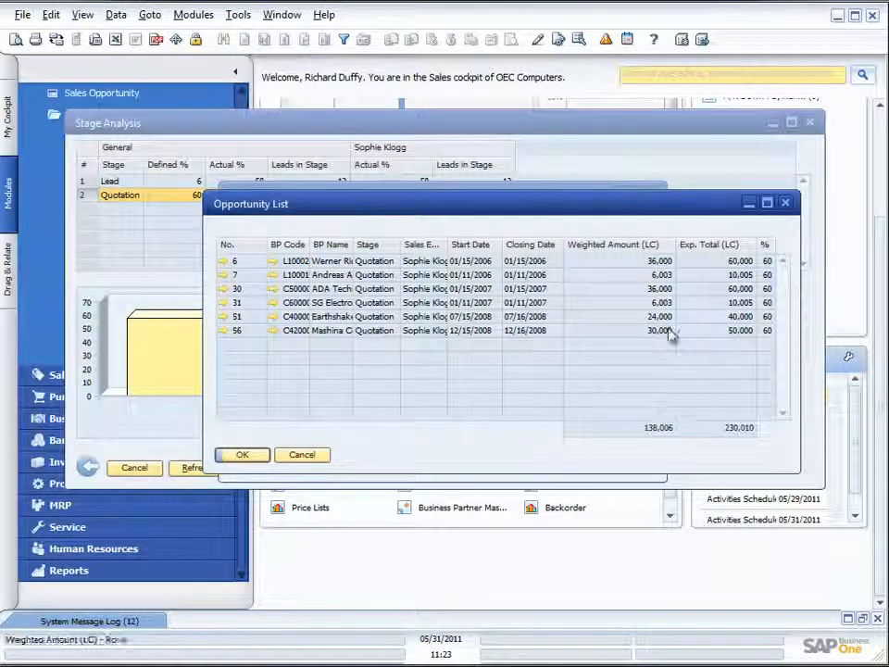
# Sort the opportunity list by Exp. Total (LC) in descending order
pyautogui.click(715, 246)
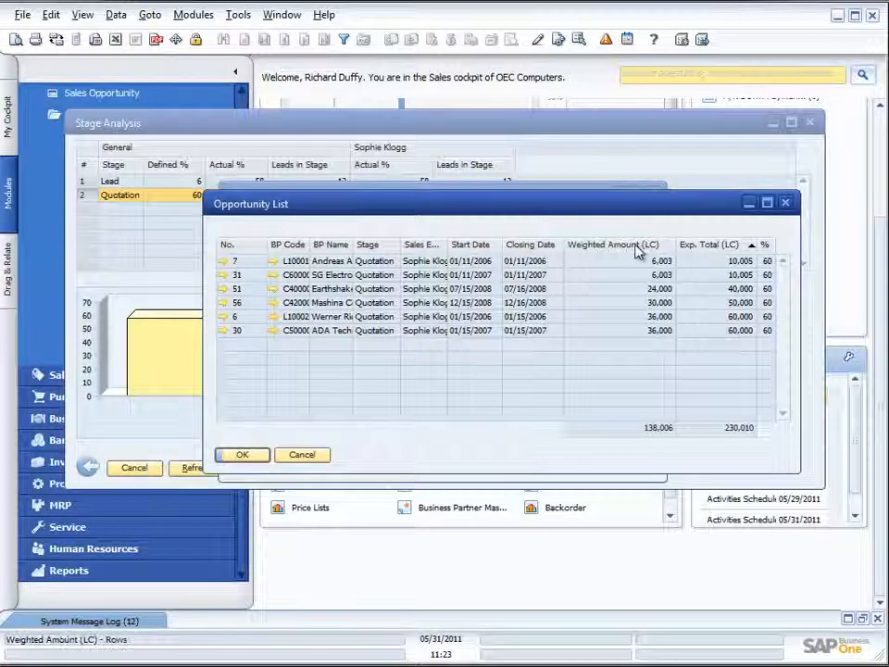
pyautogui.click(718, 246)
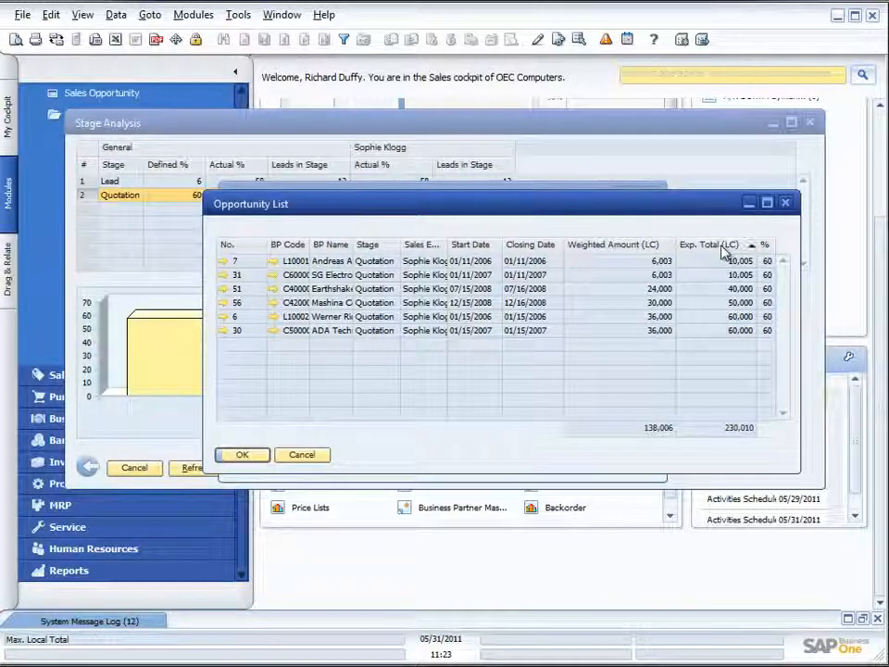
pyautogui.click(719, 246)
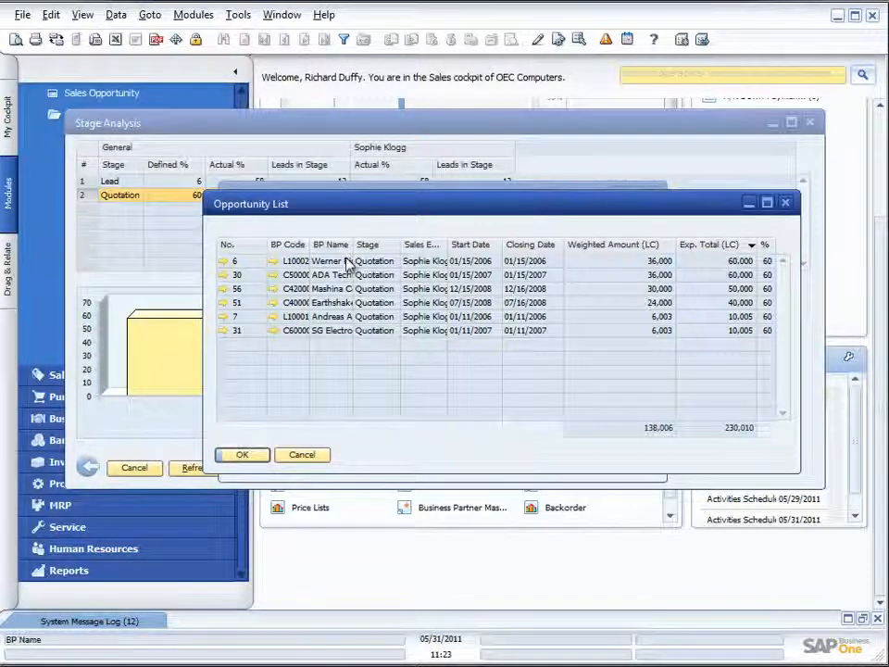
# Open the record of the first opportunity in the sorted list, check it for related documents and close it
pyautogui.click(225, 263)
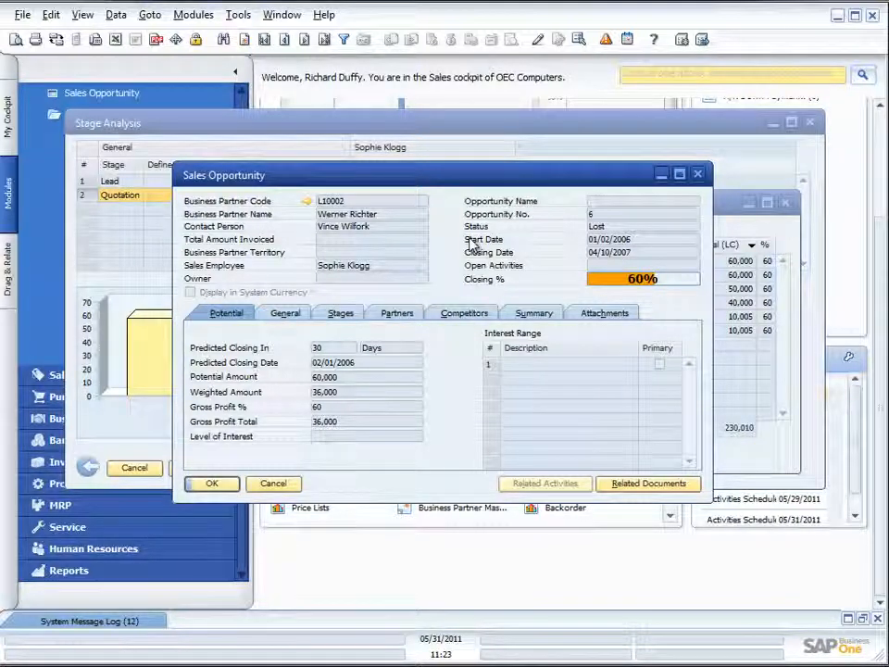
pyautogui.rightClick(394, 491)
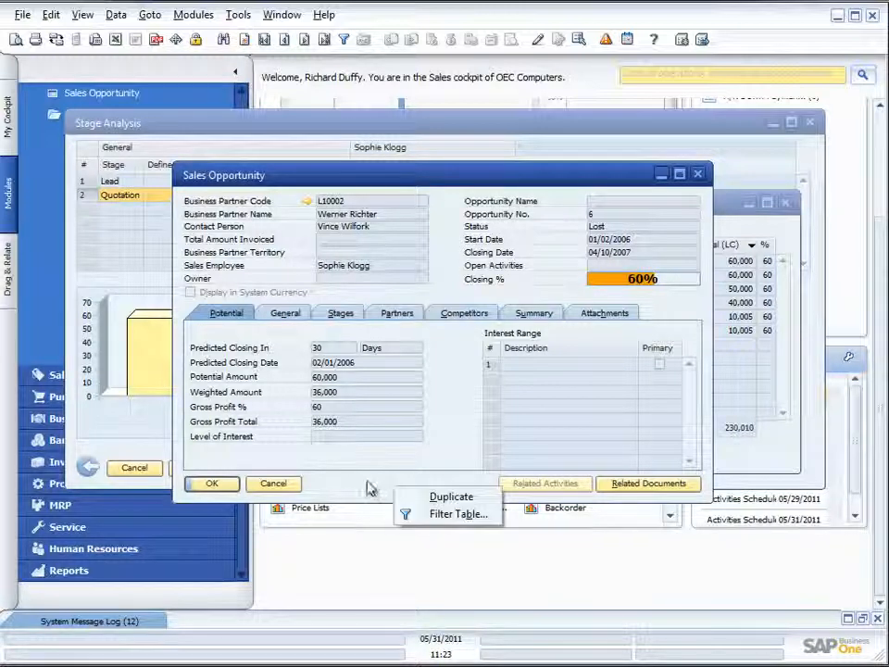
pyautogui.click(367, 488)
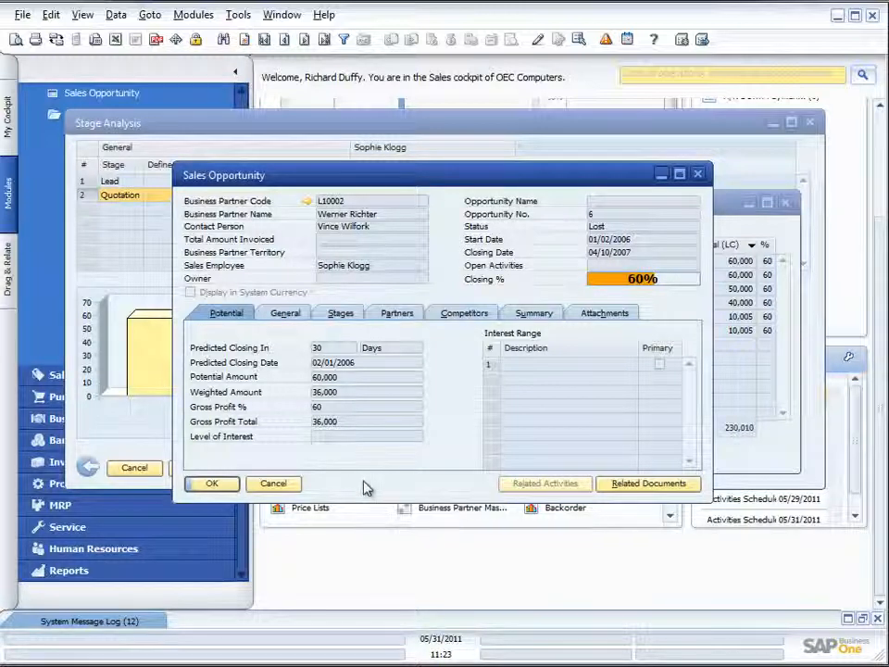
pyautogui.click(643, 486)
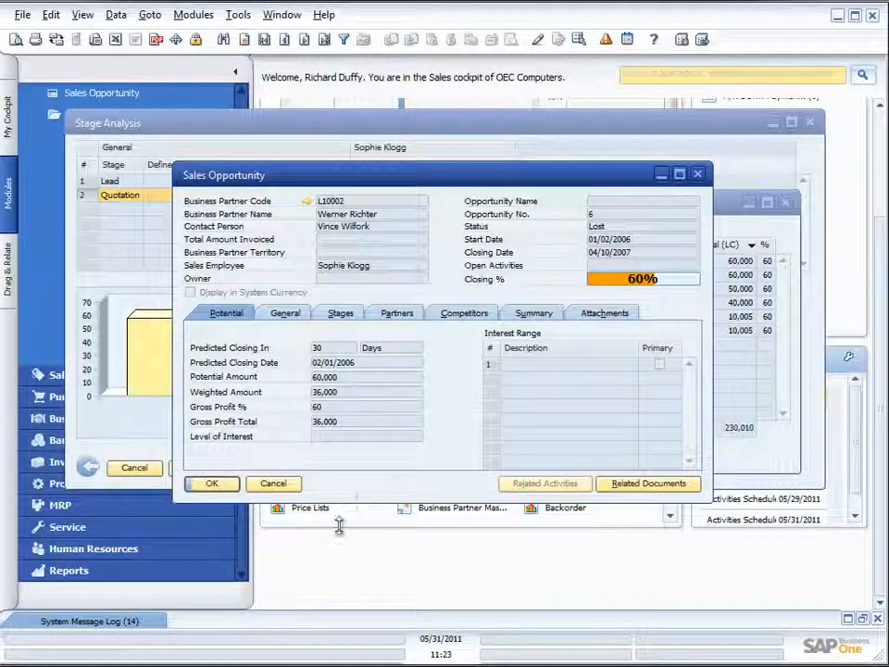
pyautogui.click(289, 491)
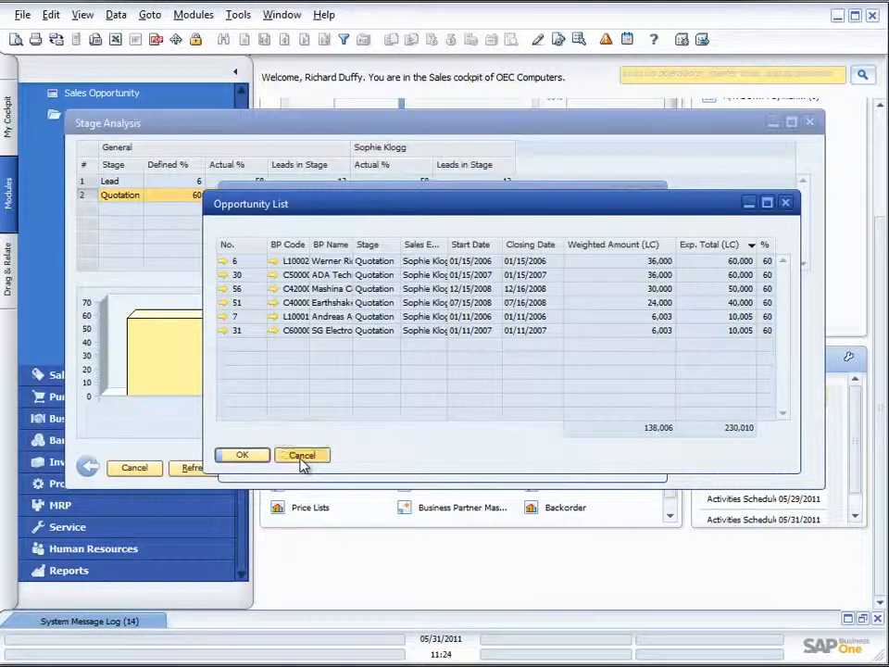
# Close the opportunity list, the detailed stage report, the stage analysis and its selection criteria
pyautogui.click(302, 456)
pyautogui.click(274, 463)
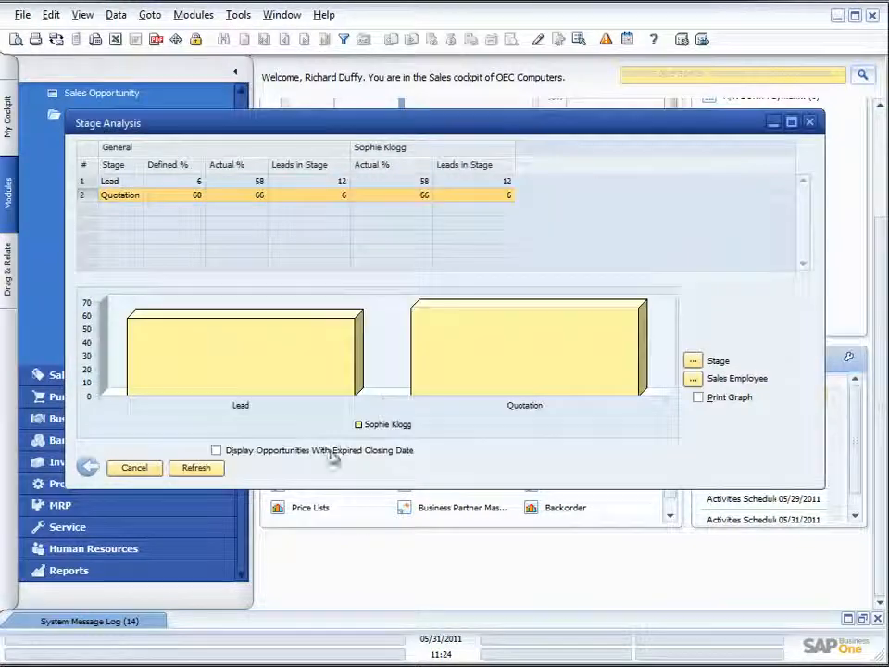
pyautogui.click(139, 469)
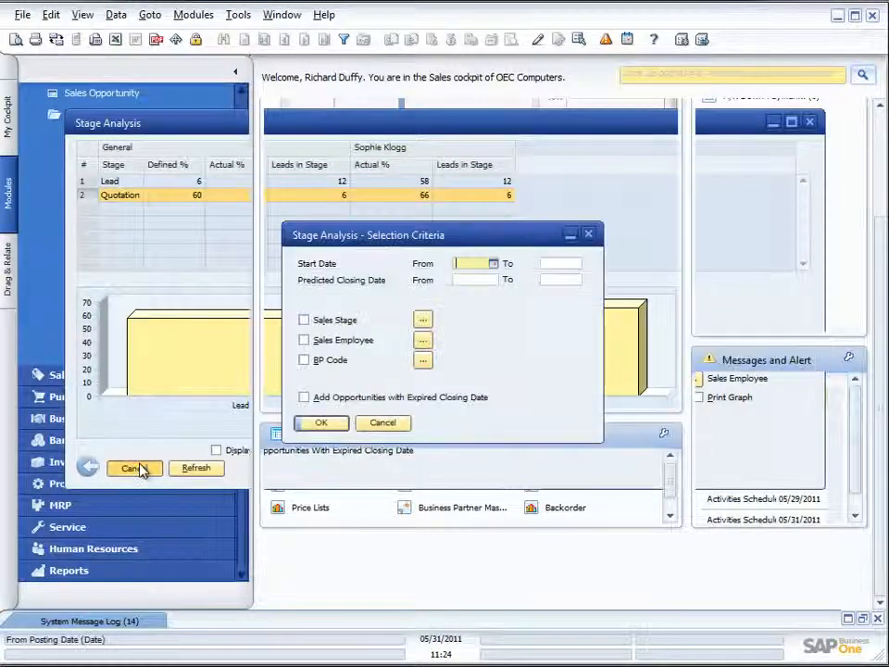
pyautogui.click(376, 422)
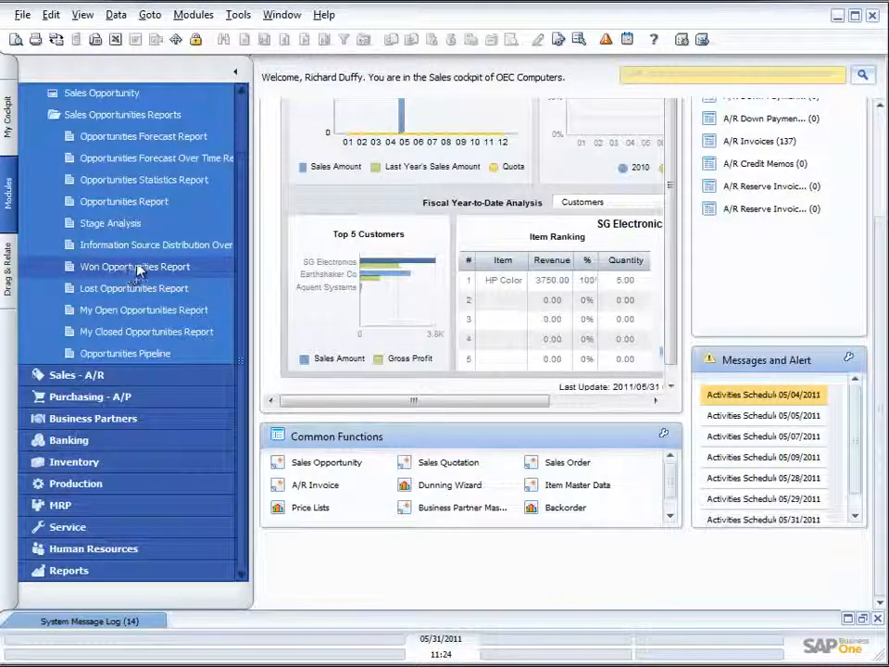
# Open the Opportunities Pipeline report, view the opportunities behind the Negotiation row of its table and close the list
pyautogui.click(131, 356)
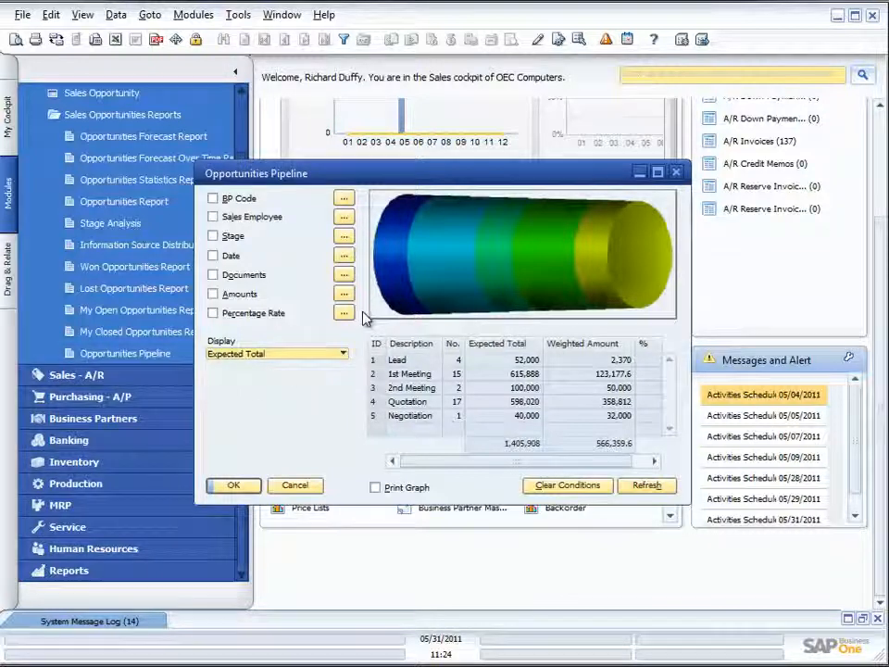
pyautogui.moveTo(396, 279)
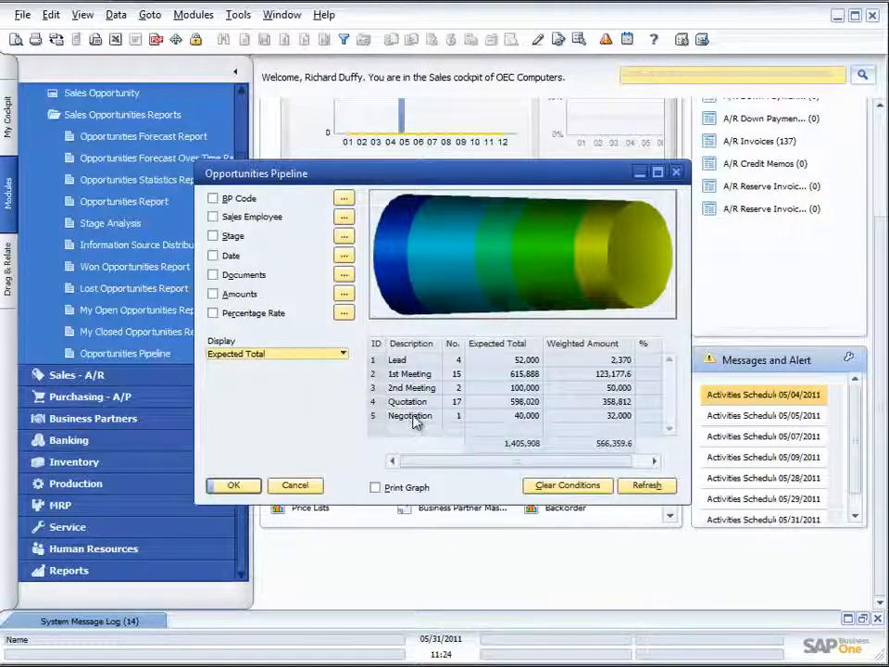
pyautogui.doubleClick(373, 416)
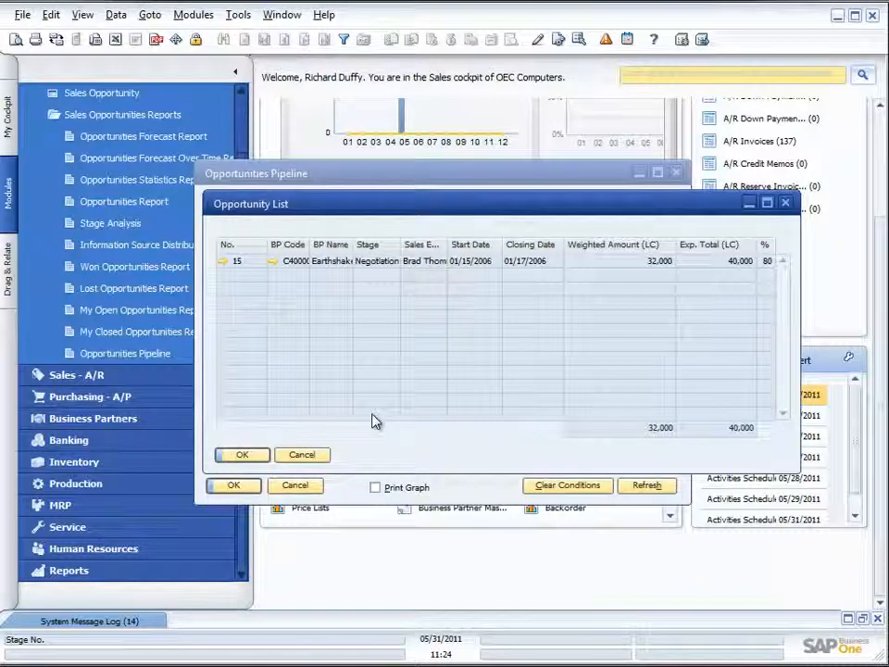
pyautogui.click(785, 203)
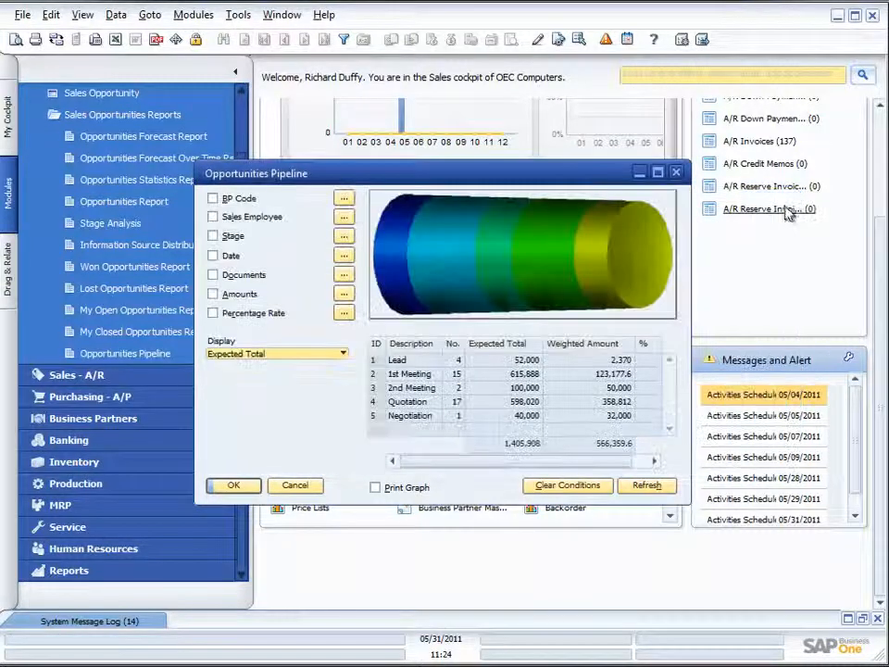
# View the opportunity list behind the Negotiation segment of the pipeline graph and close it
pyautogui.moveTo(620, 270)
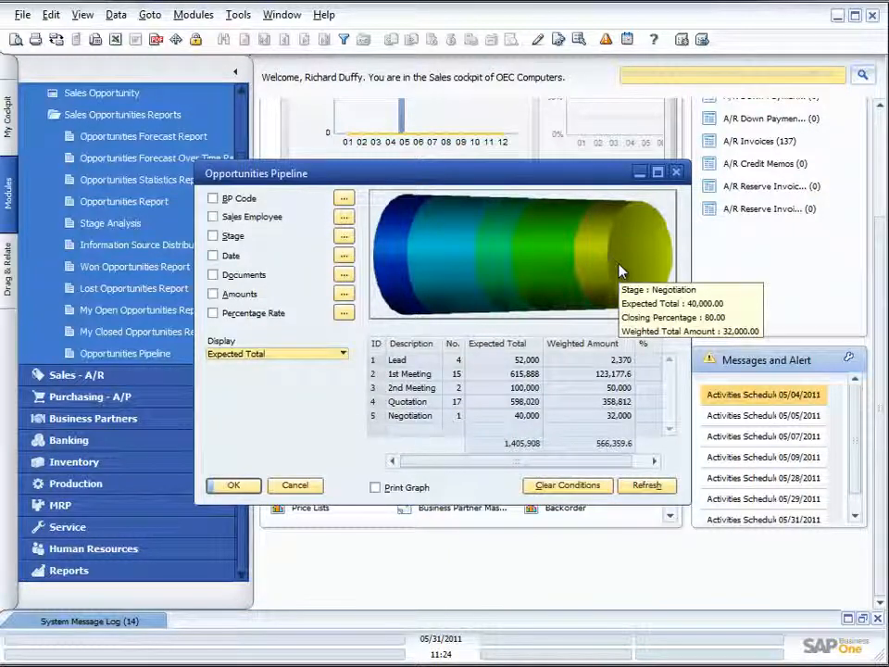
pyautogui.doubleClick(620, 272)
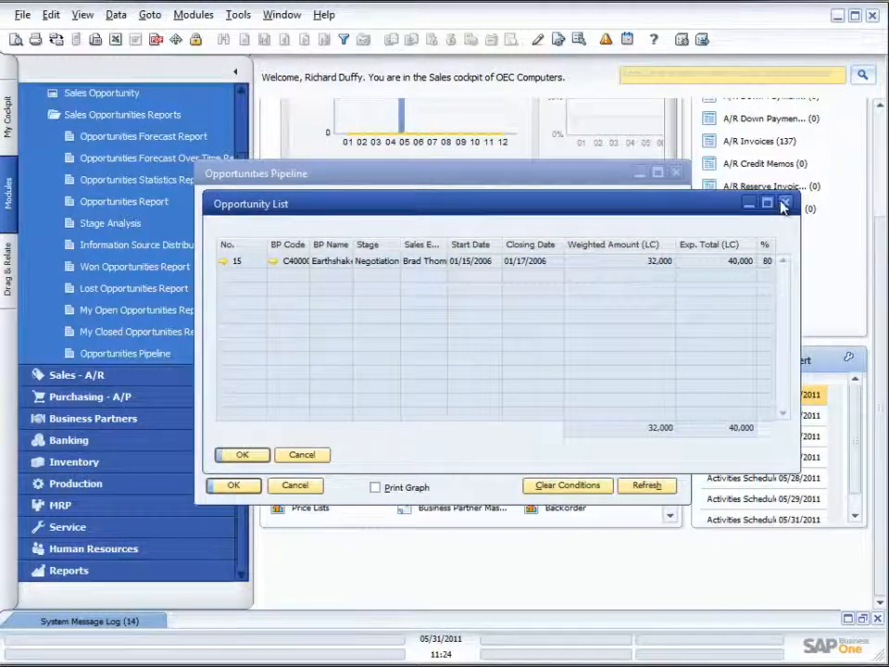
pyautogui.click(785, 203)
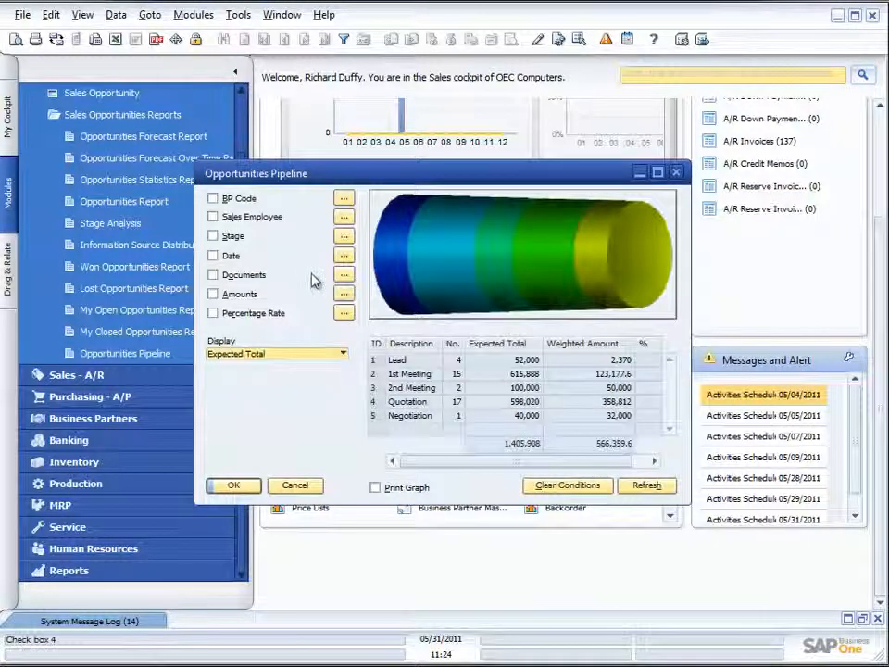
# Display the pipeline graph by Weighted Total Amount, and switch it to Closing Percentage
pyautogui.click(342, 353)
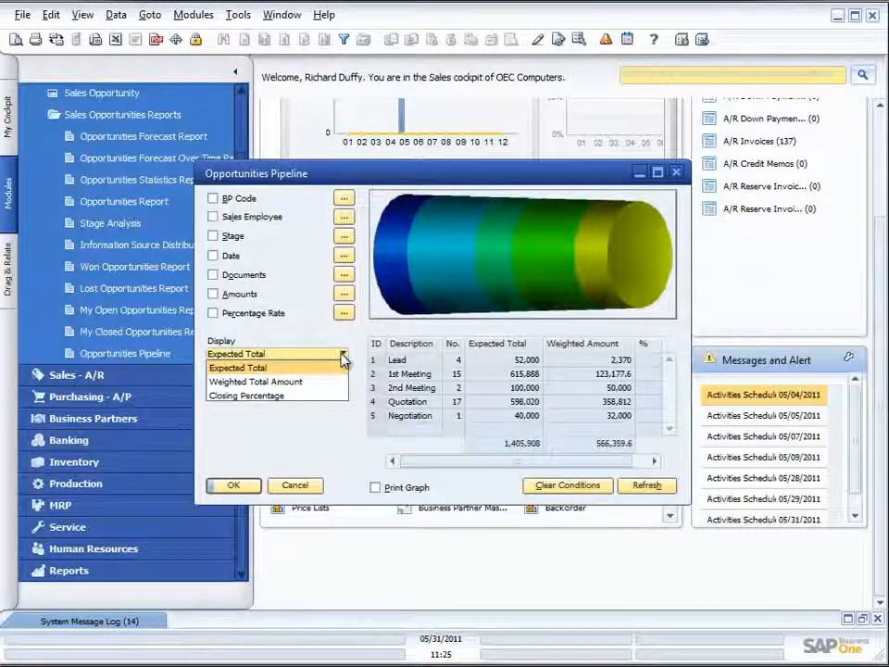
pyautogui.click(274, 384)
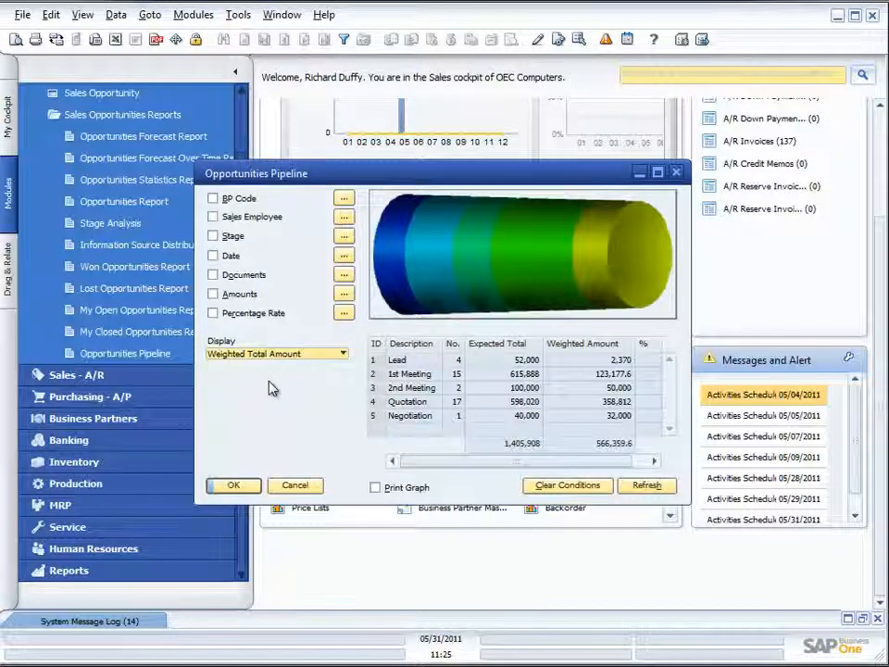
pyautogui.click(341, 353)
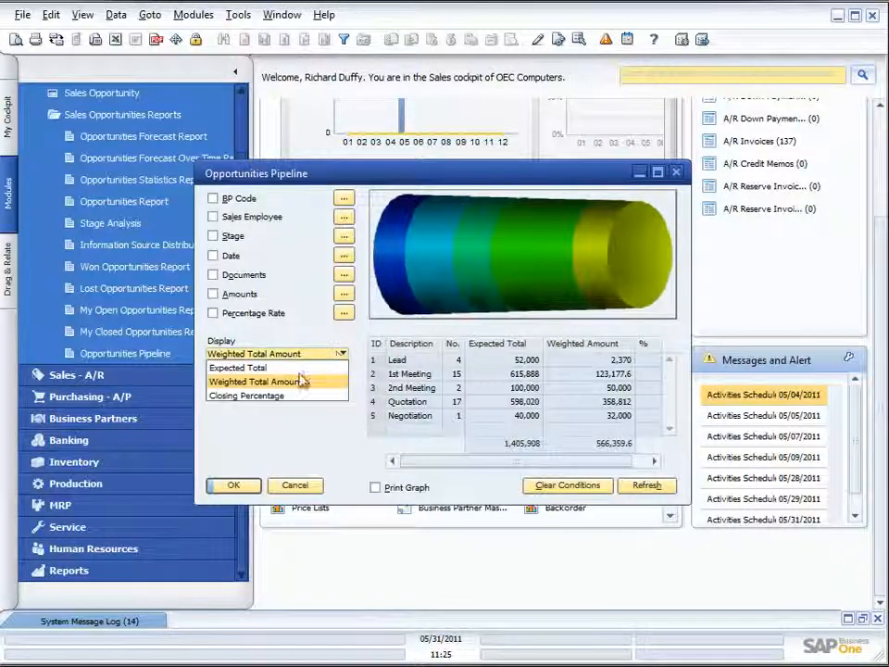
pyautogui.click(280, 396)
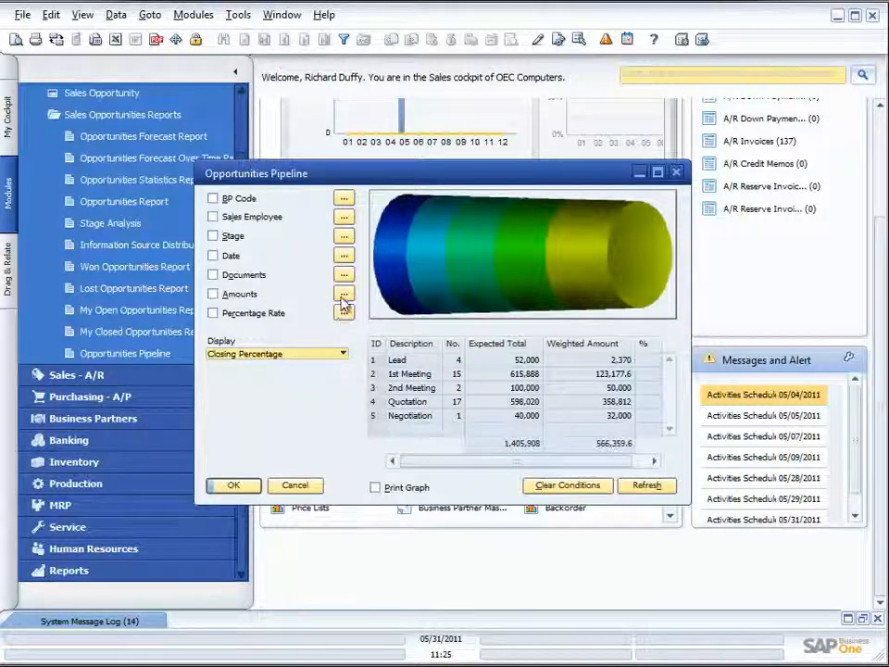
# Filter the Opportunities Pipeline by the fourth sales employee in the list and refresh the report
pyautogui.click(344, 217)
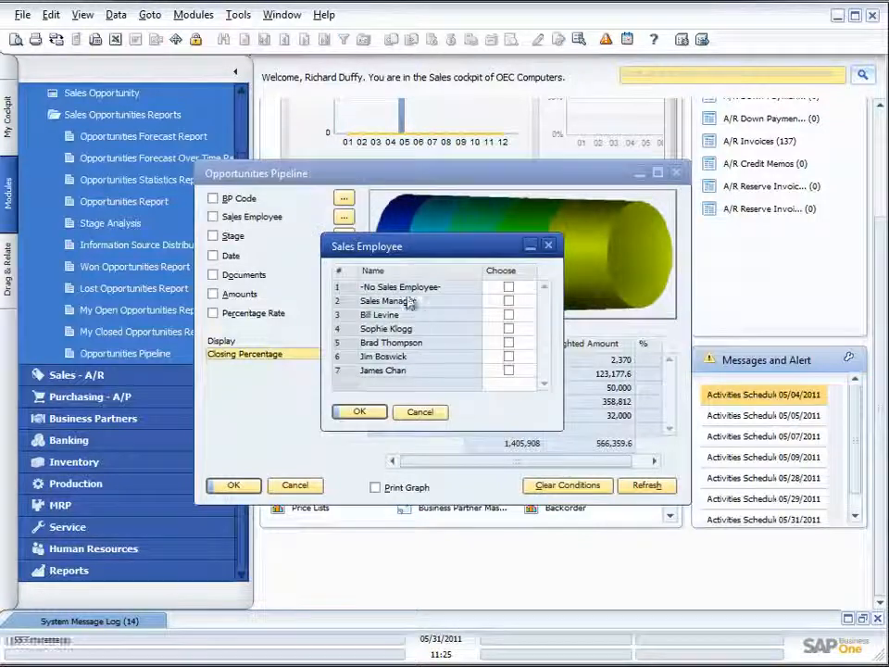
pyautogui.click(508, 329)
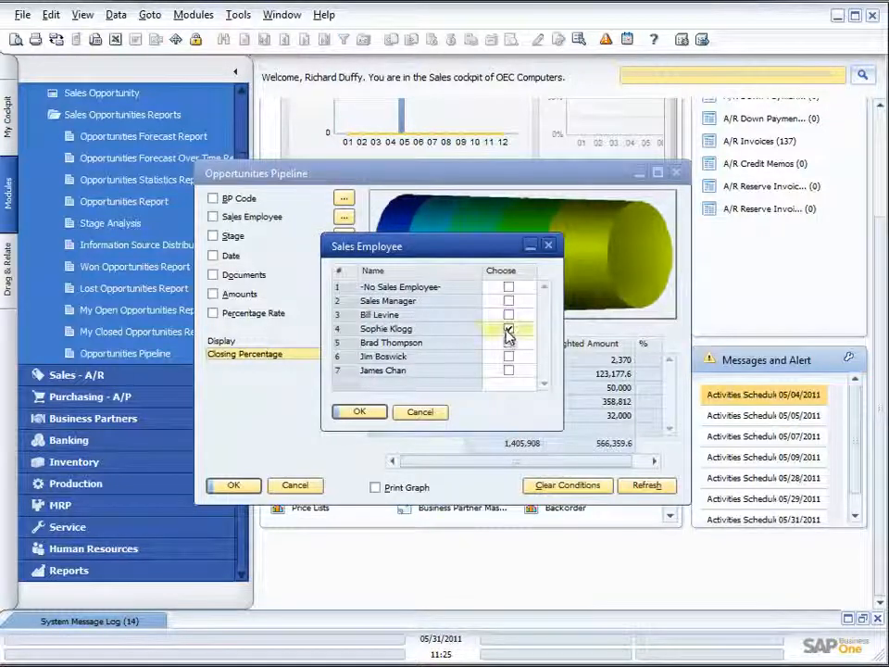
pyautogui.click(376, 412)
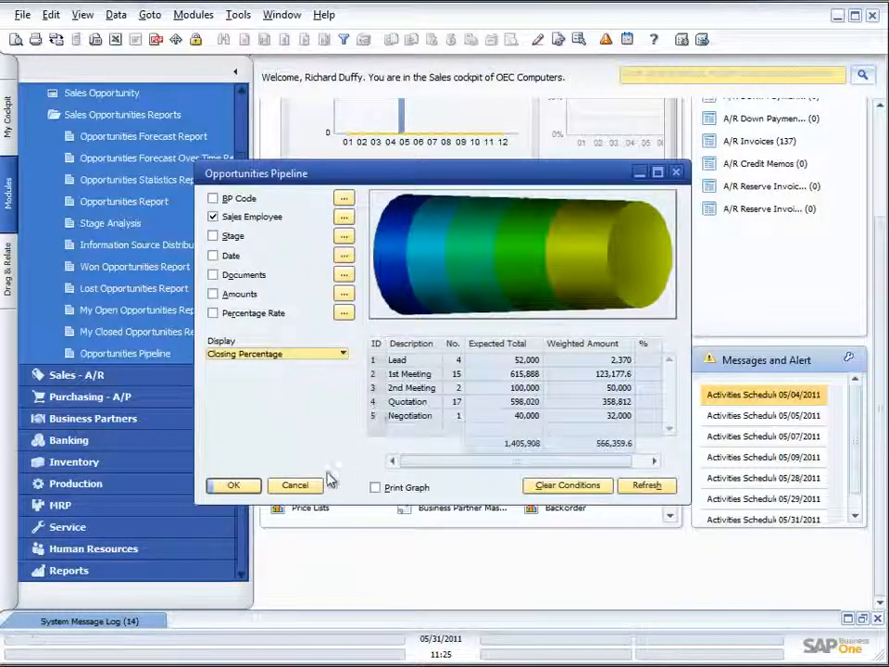
pyautogui.click(643, 488)
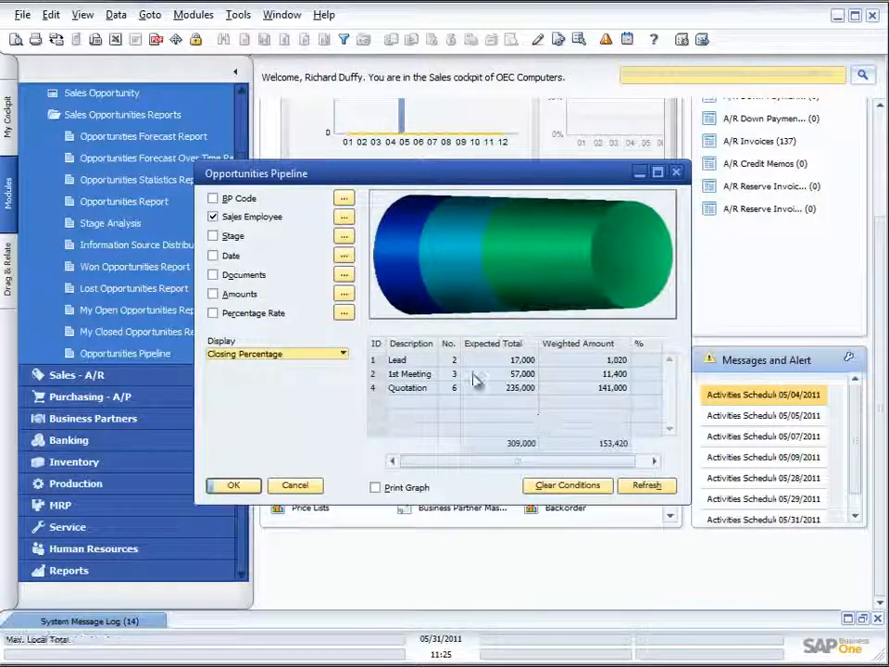
# Remove the Sales Employee filter and refresh the pipeline to cover all opportunities
pyautogui.click(214, 217)
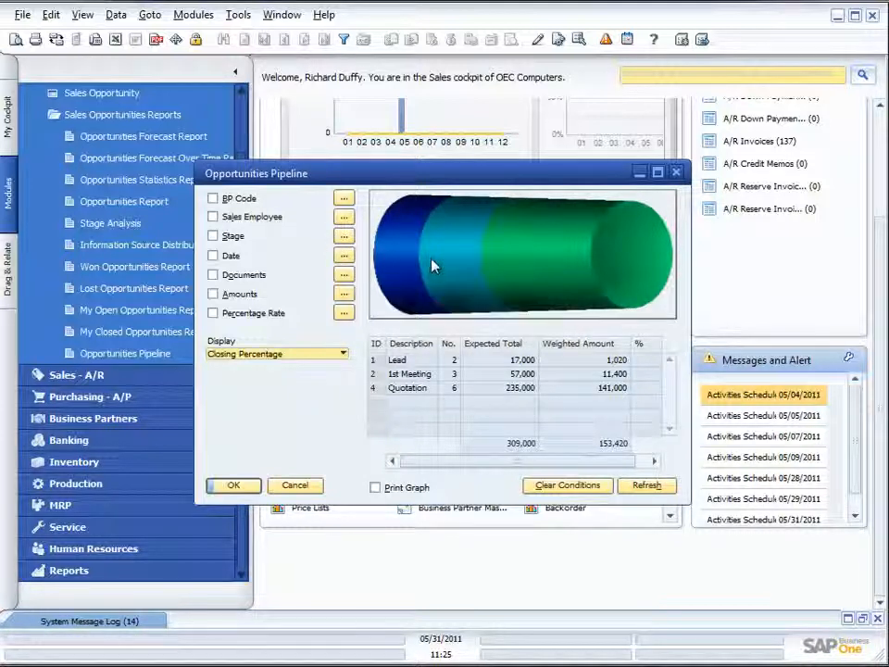
pyautogui.moveTo(418, 302)
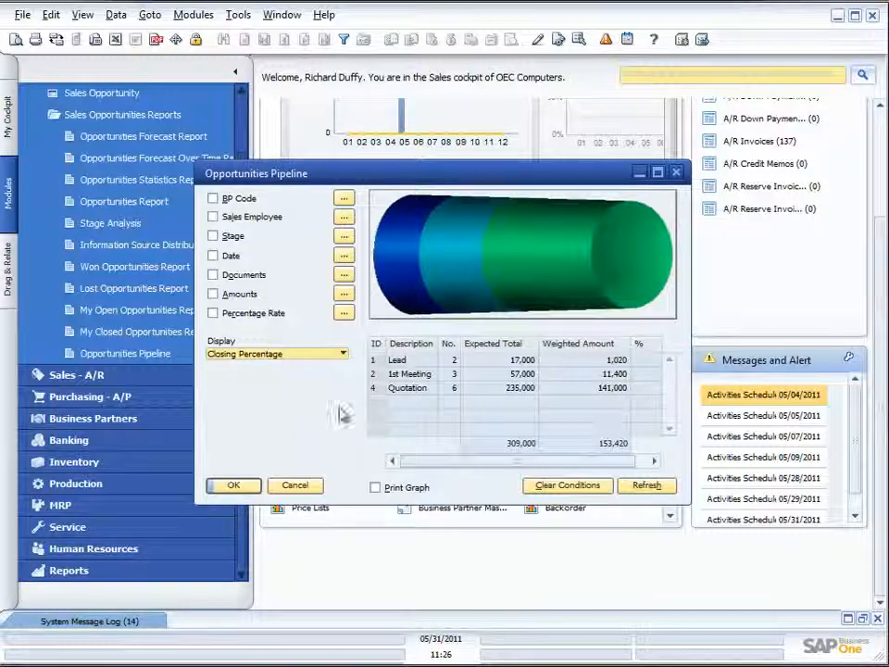
pyautogui.click(647, 488)
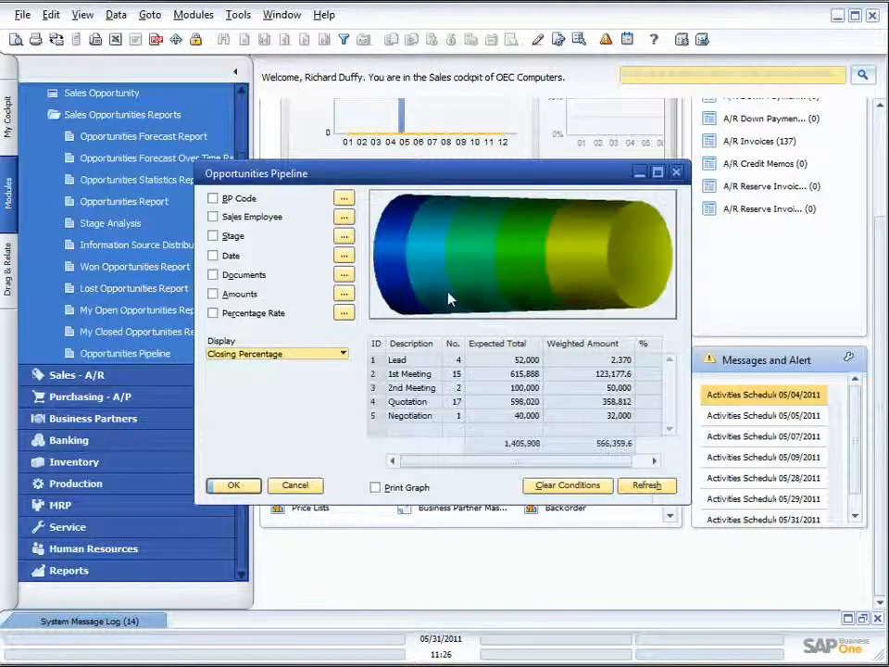
# Open the Dynamic Opportunity Analysis for the pipeline and maximize its window
pyautogui.click(237, 15)
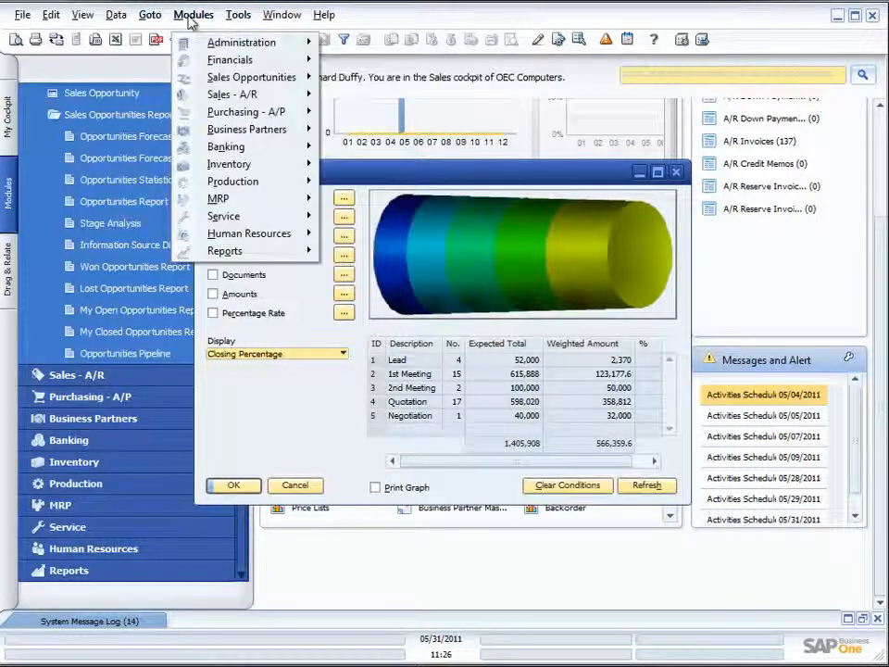
pyautogui.moveTo(146, 24)
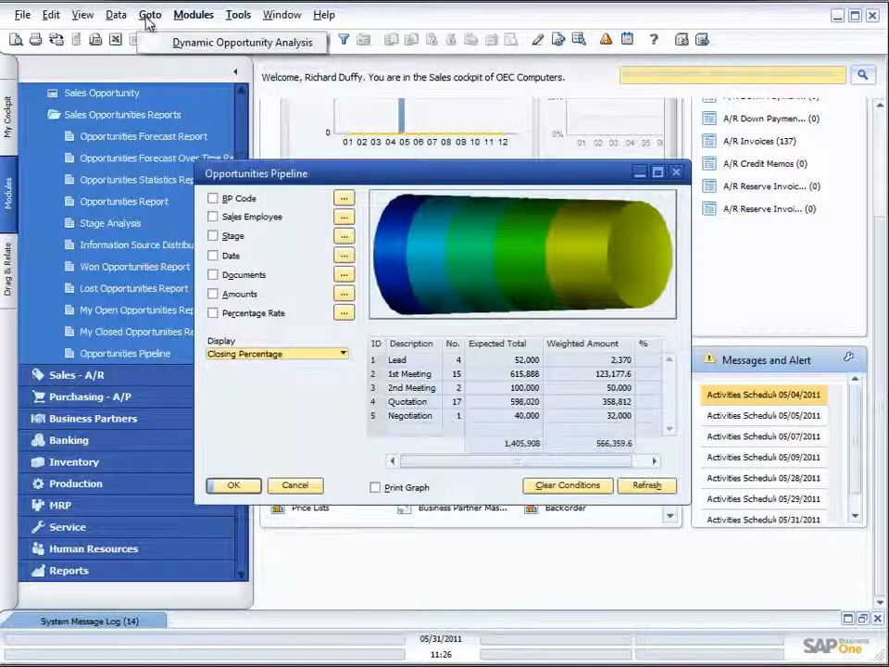
pyautogui.click(162, 44)
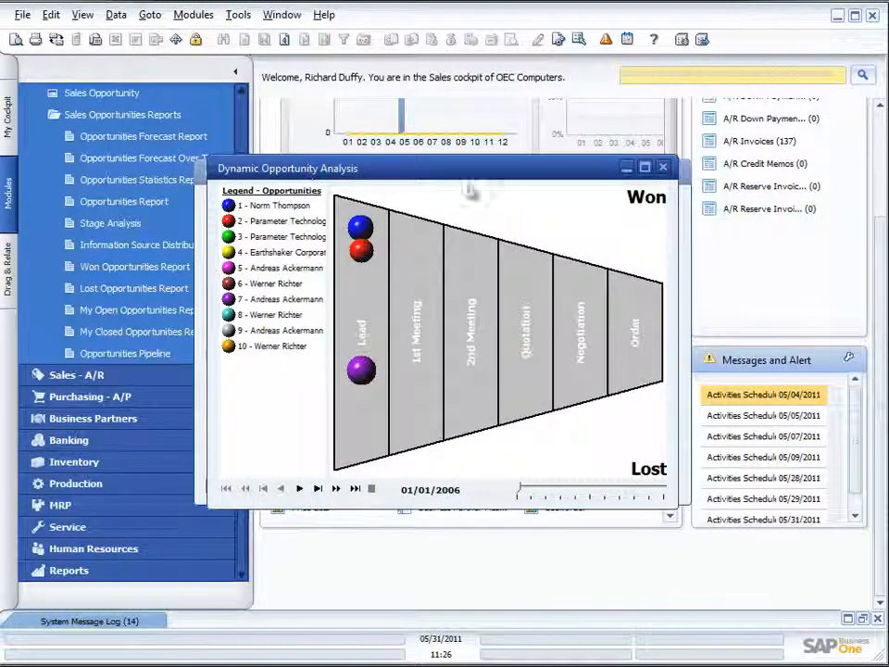
pyautogui.click(644, 166)
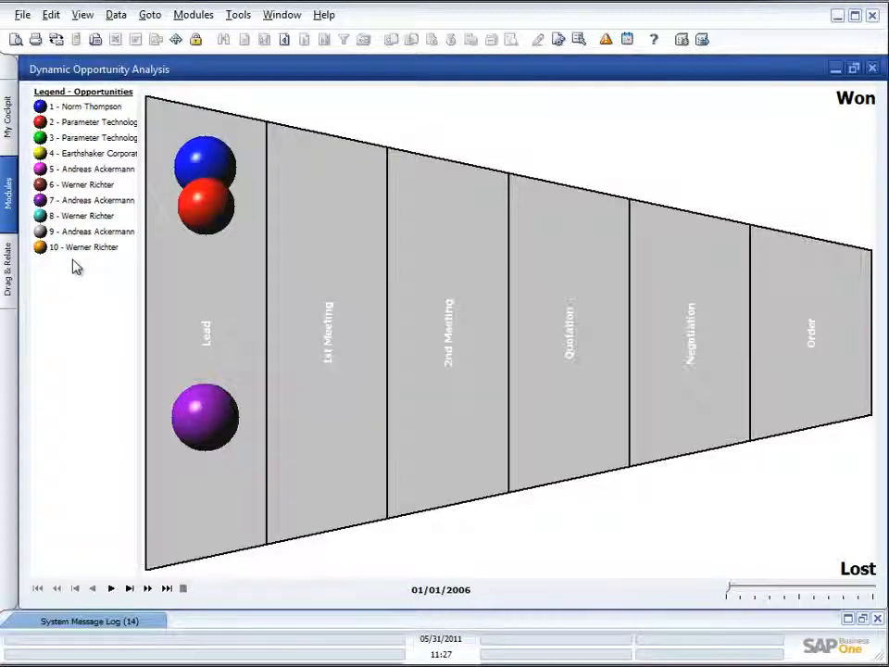
# Play the dynamic opportunity analysis forward from 01/01/2006
pyautogui.rightClick(86, 289)
pyautogui.click(326, 101)
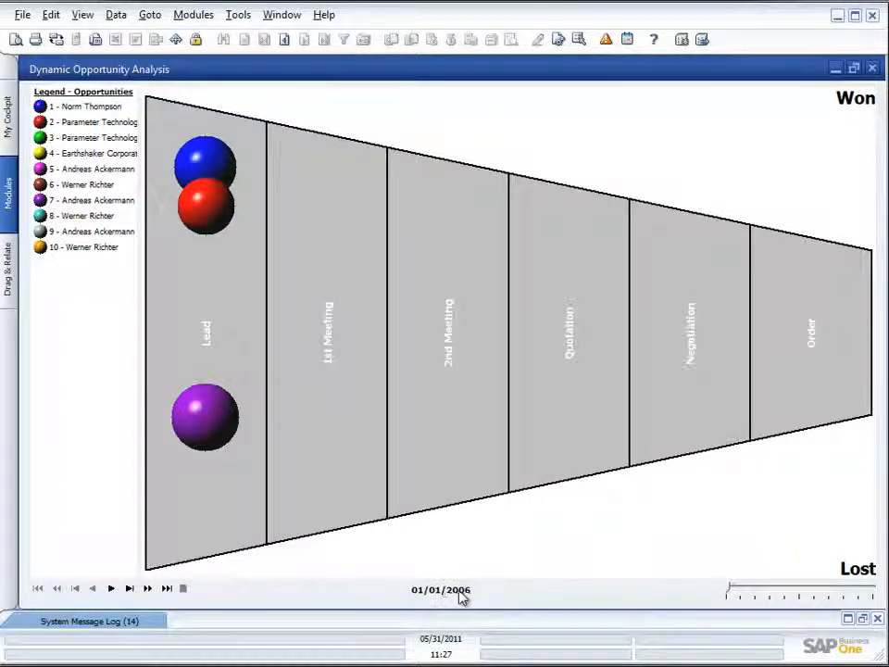
pyautogui.click(113, 589)
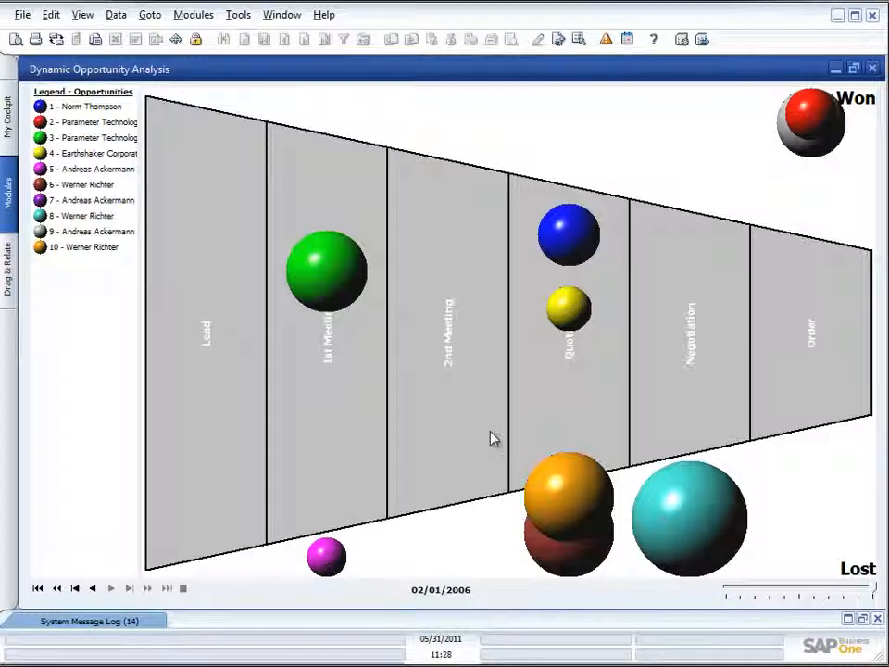
# View the record of the lost opportunity at the Negotiation stage, and close it together with the dynamic analysis and the pipeline report
pyautogui.doubleClick(708, 523)
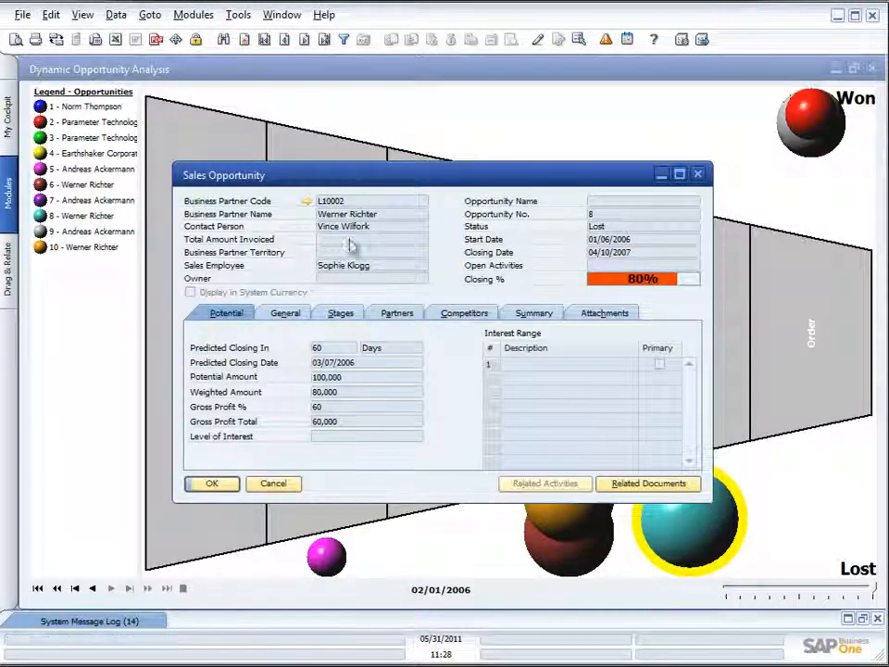
pyautogui.click(697, 174)
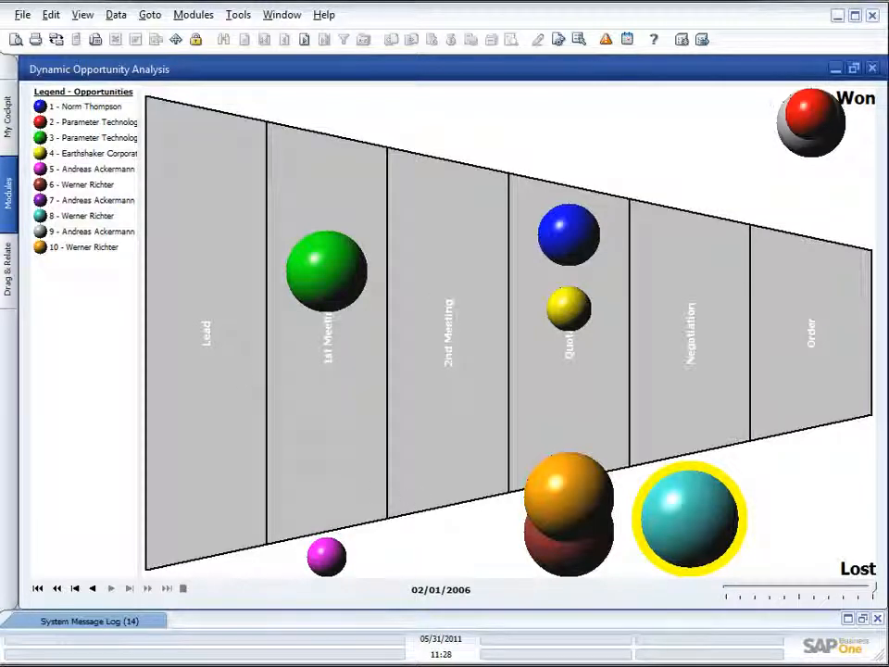
pyautogui.click(873, 70)
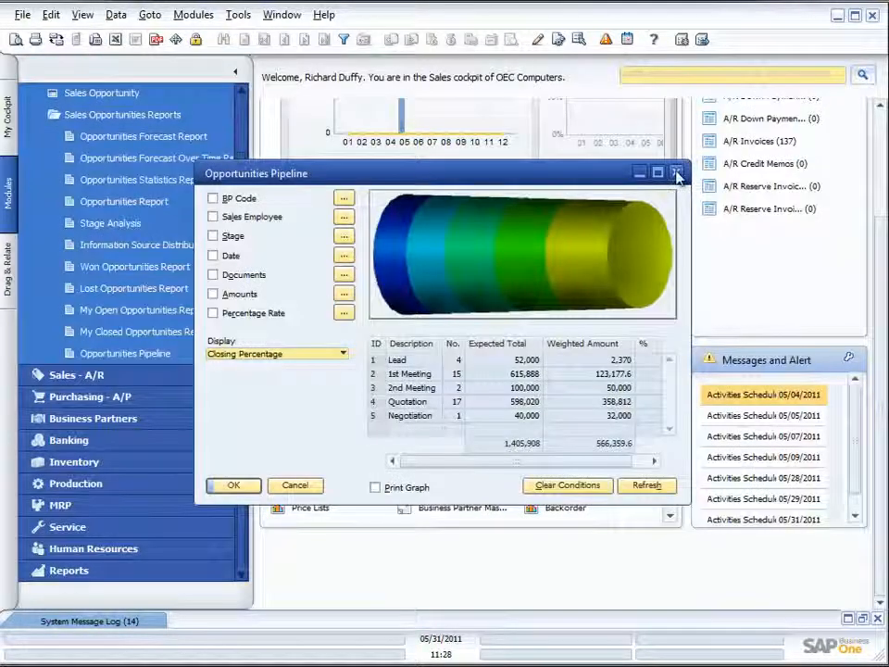
pyautogui.click(677, 174)
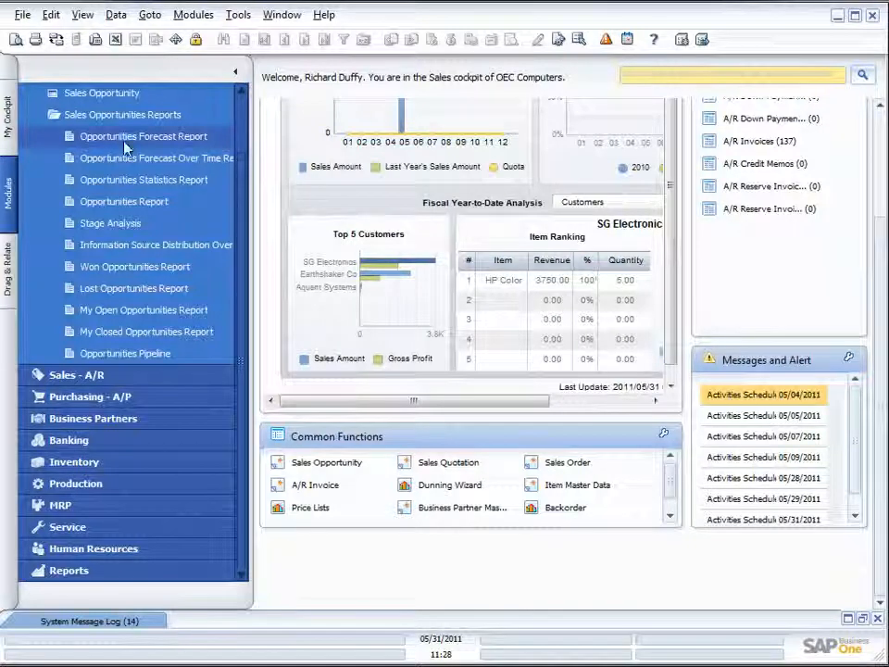
# Run the Opportunities Report without selection criteria, look through its Opportunities List print preview and close the preview
pyautogui.click(120, 204)
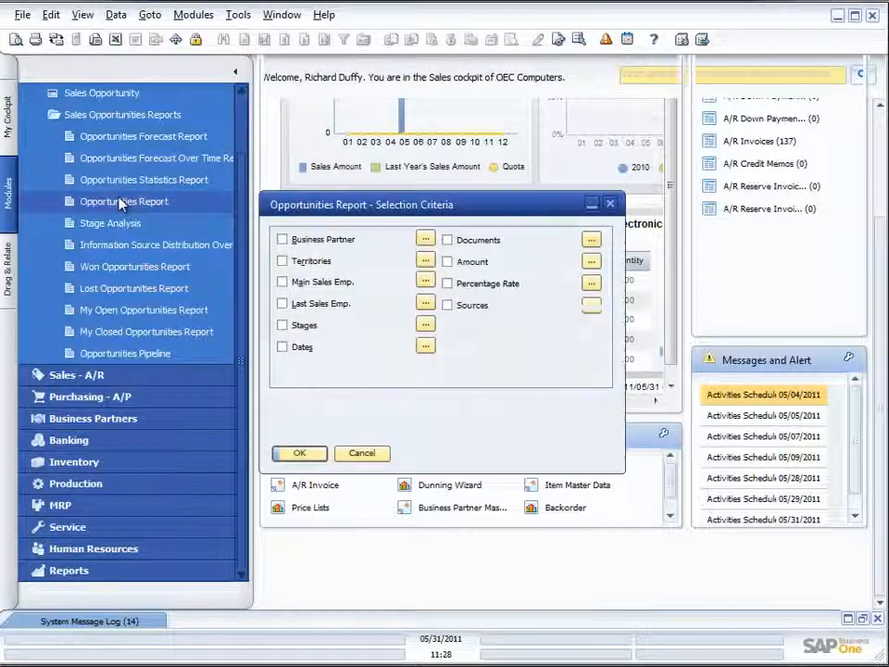
pyautogui.click(297, 453)
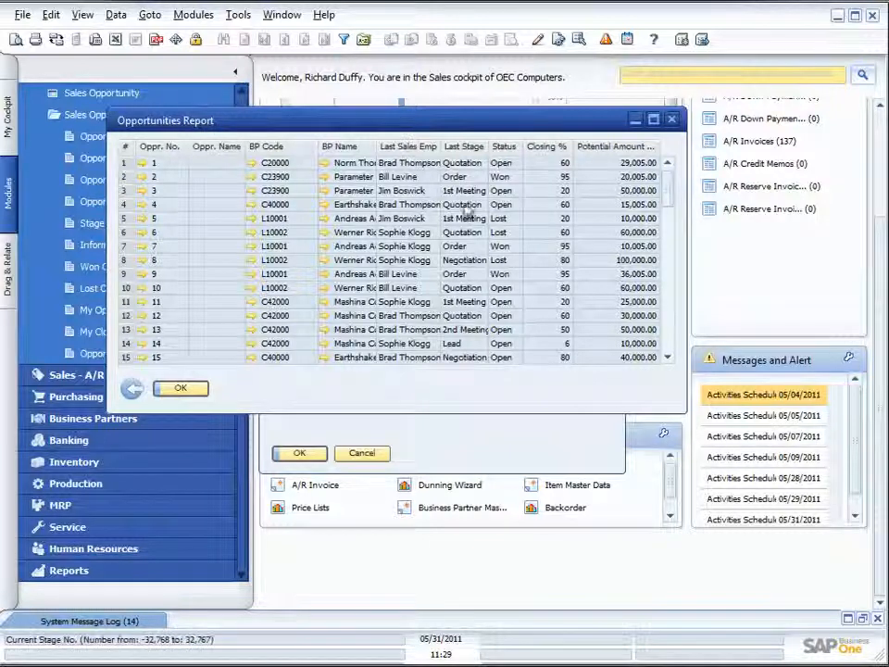
pyautogui.click(15, 40)
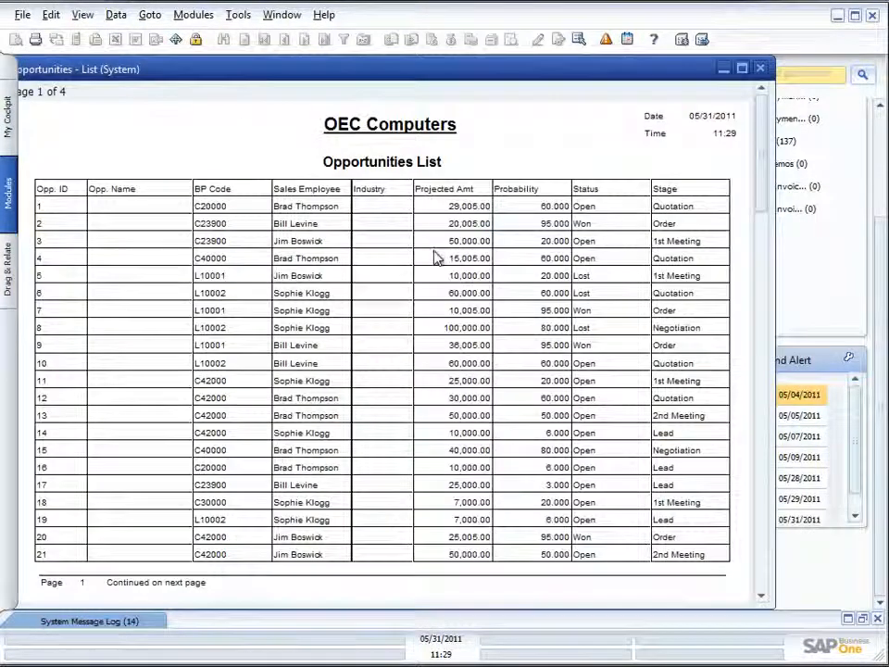
pyautogui.scroll(-2, 433, 255)
pyautogui.scroll(-2, 433, 256)
pyautogui.scroll(2, 435, 257)
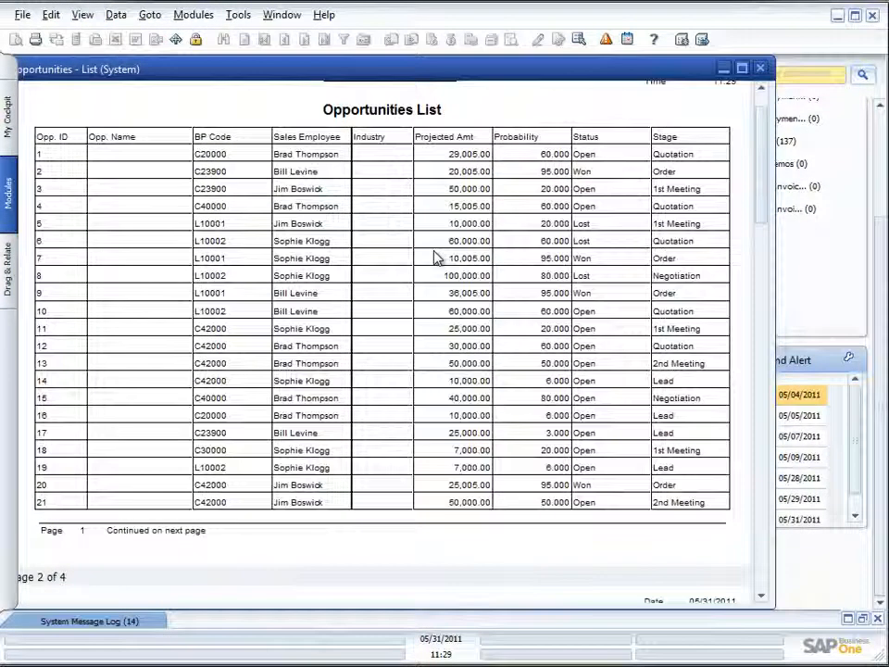
pyautogui.click(760, 67)
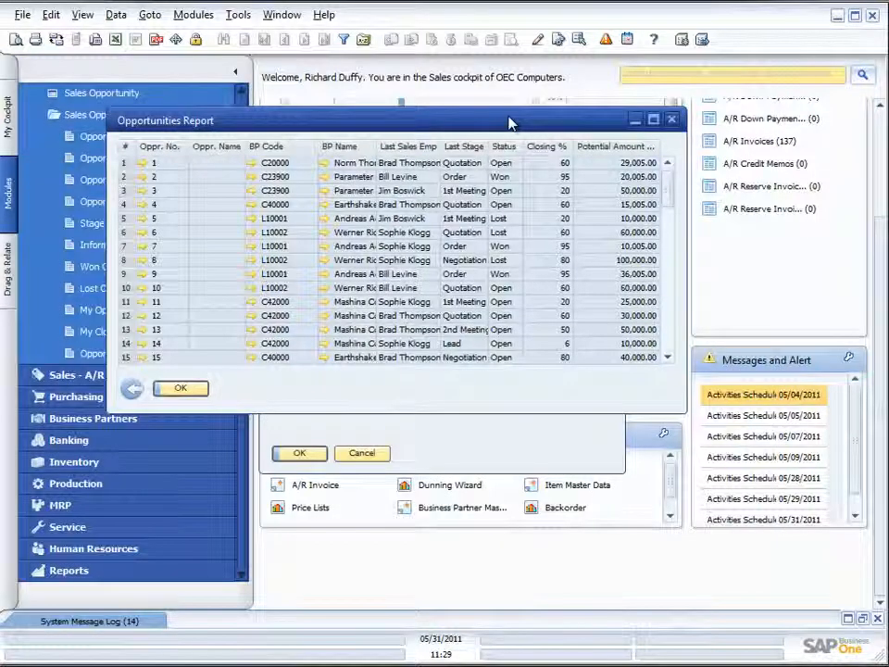
# View the Opportunities - List (System) layout in the Print Layout Designer through the Report and Layout Manager, and close both without changes
pyautogui.click(538, 42)
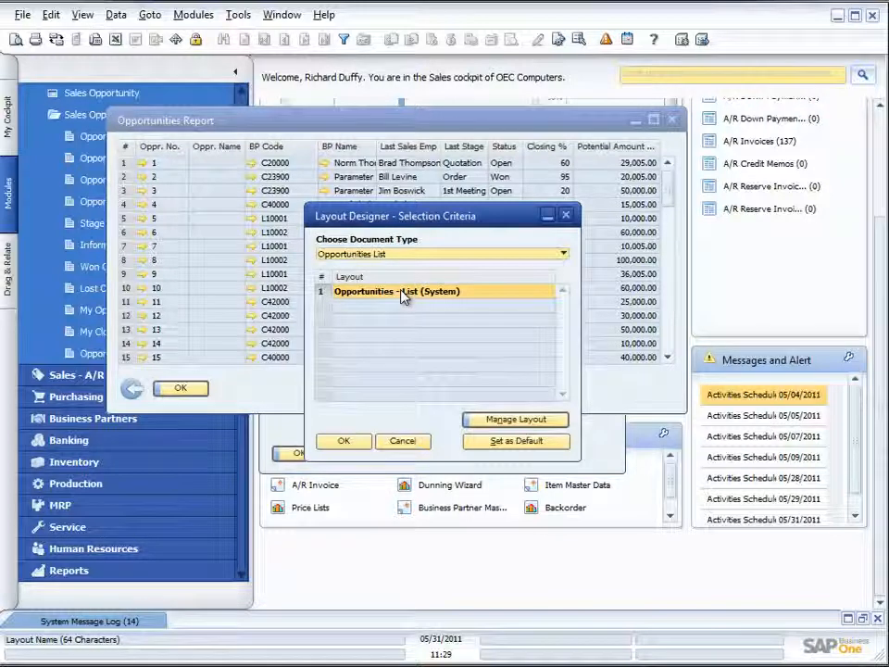
pyautogui.click(517, 420)
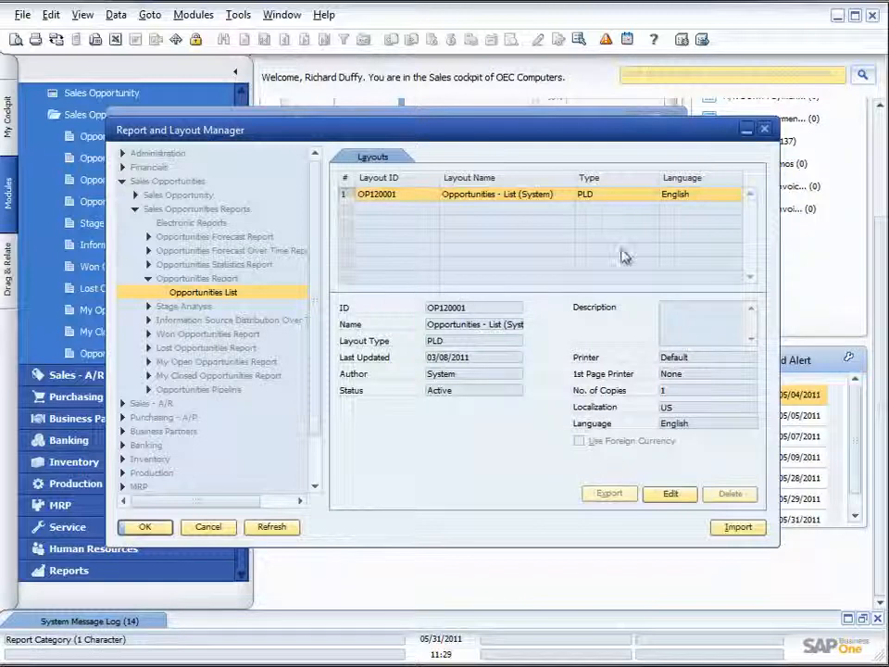
pyautogui.click(672, 497)
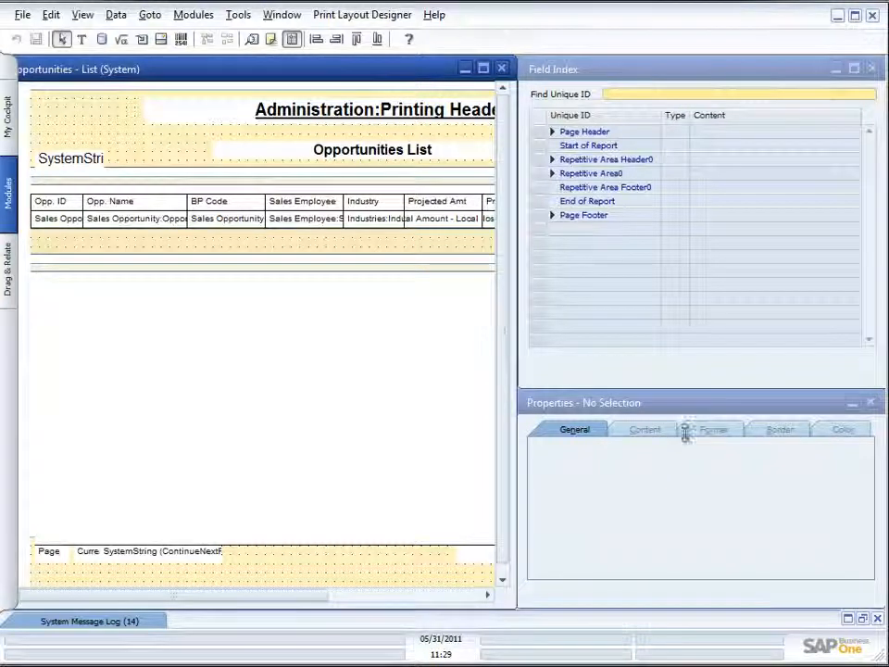
pyautogui.click(501, 68)
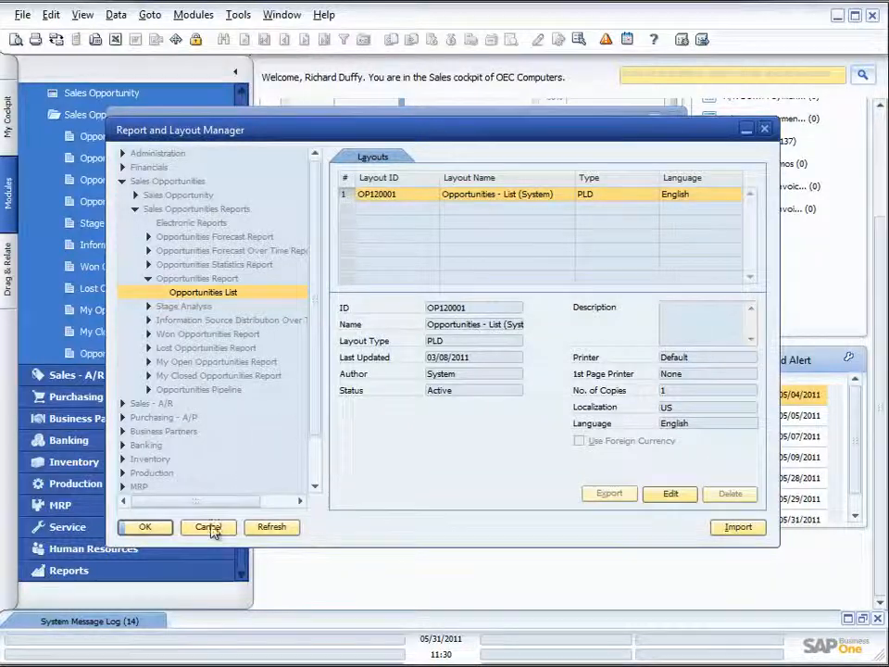
pyautogui.click(211, 528)
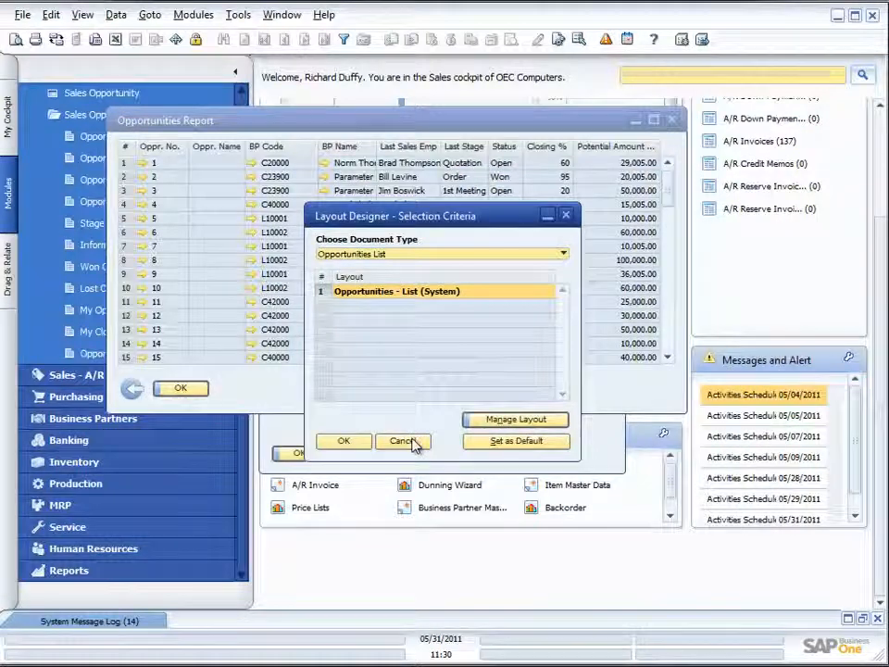